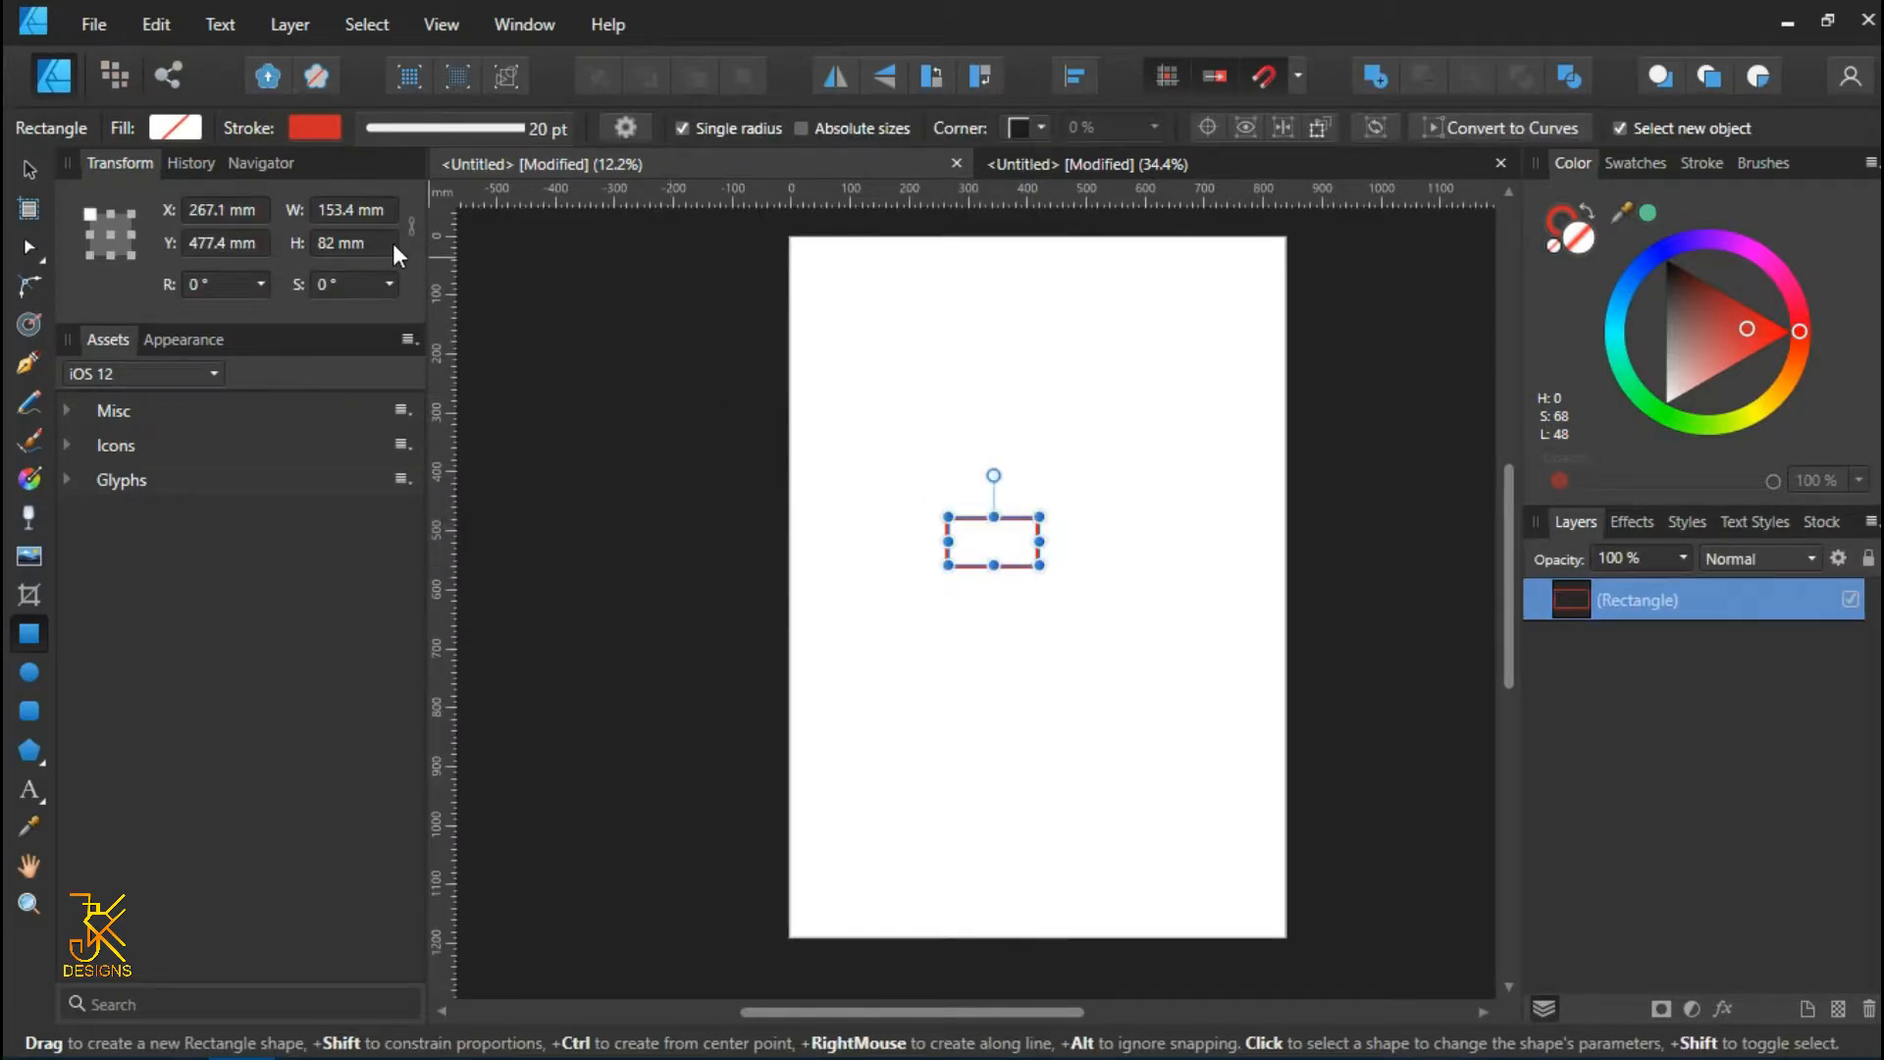
- Resize the rectangle to 150 mm wide and 75 mm high
click(339, 210)
text(150)
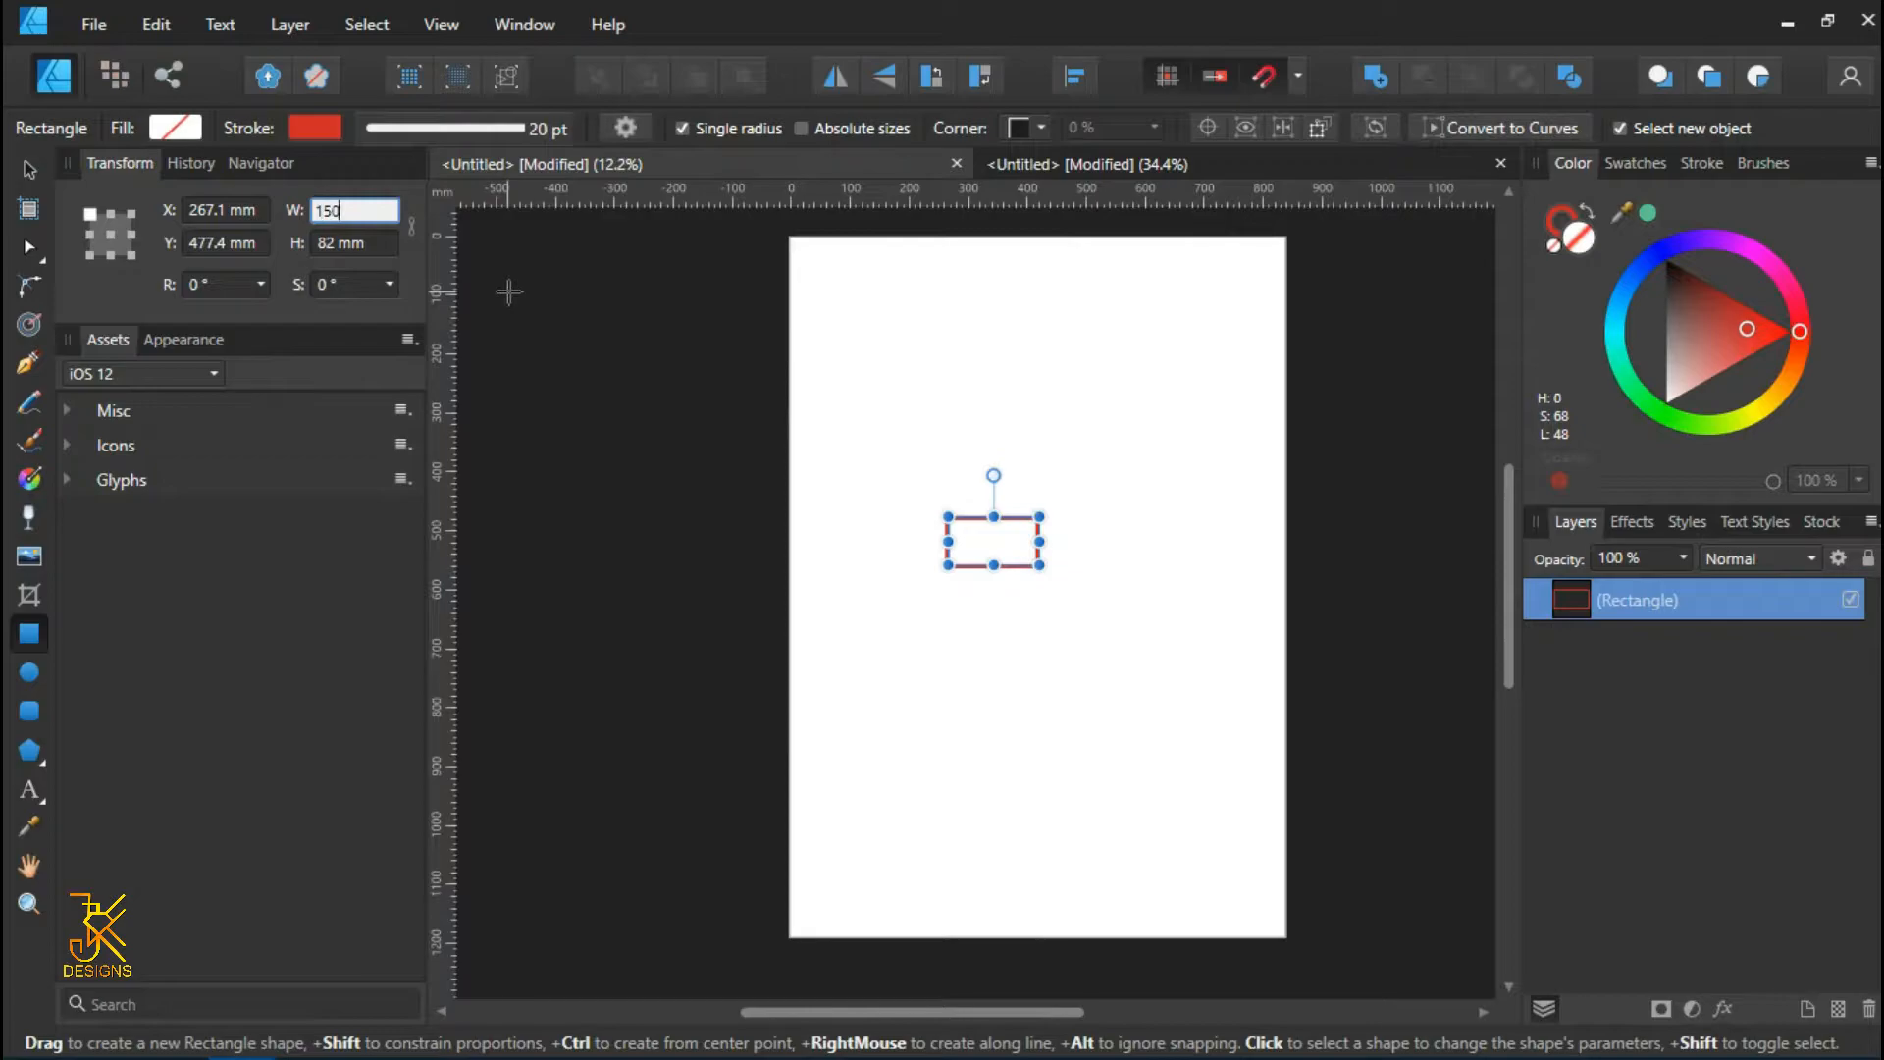
key(Tab)
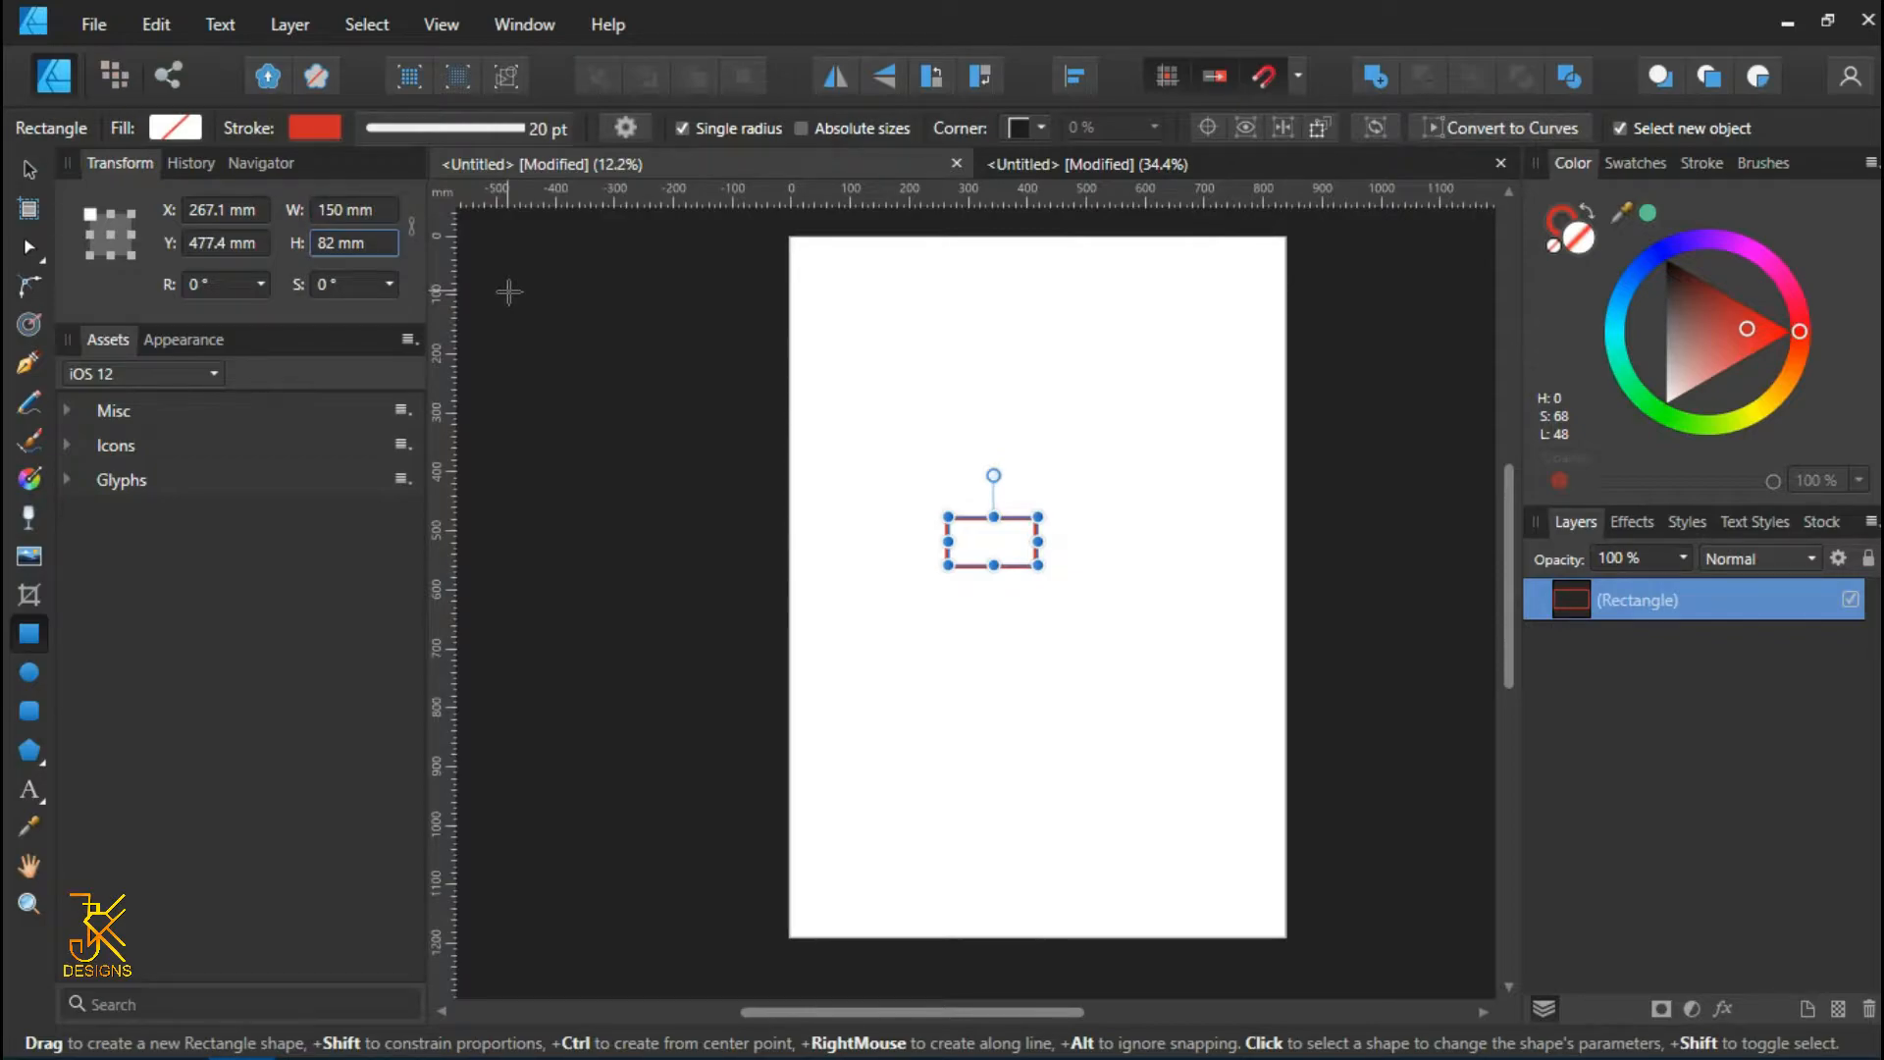
text(75)
key(Return)
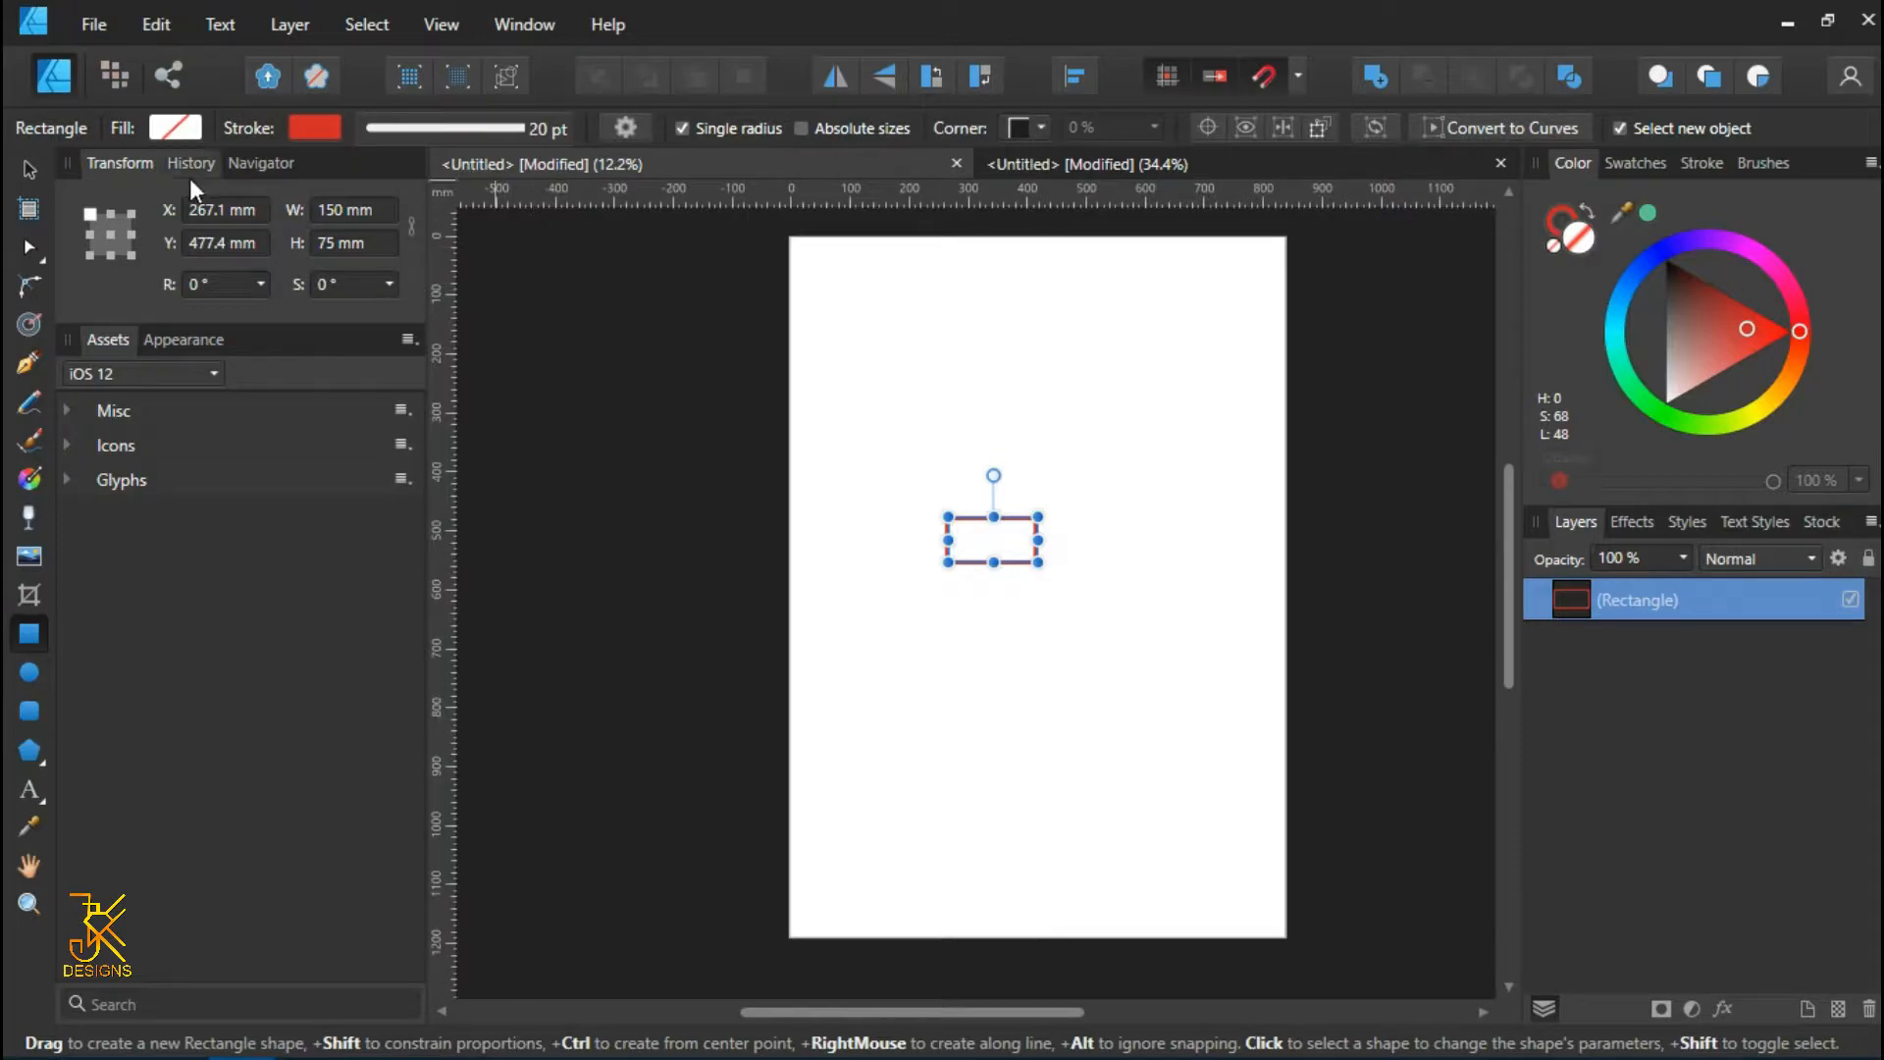
- Move the rectangle to about the horizontal centre of the page, near X 345.5 mm and Y 488.6 mm
click(29, 169)
scroll(1094, 608, up, 2)
scroll(1079, 604, up, 1)
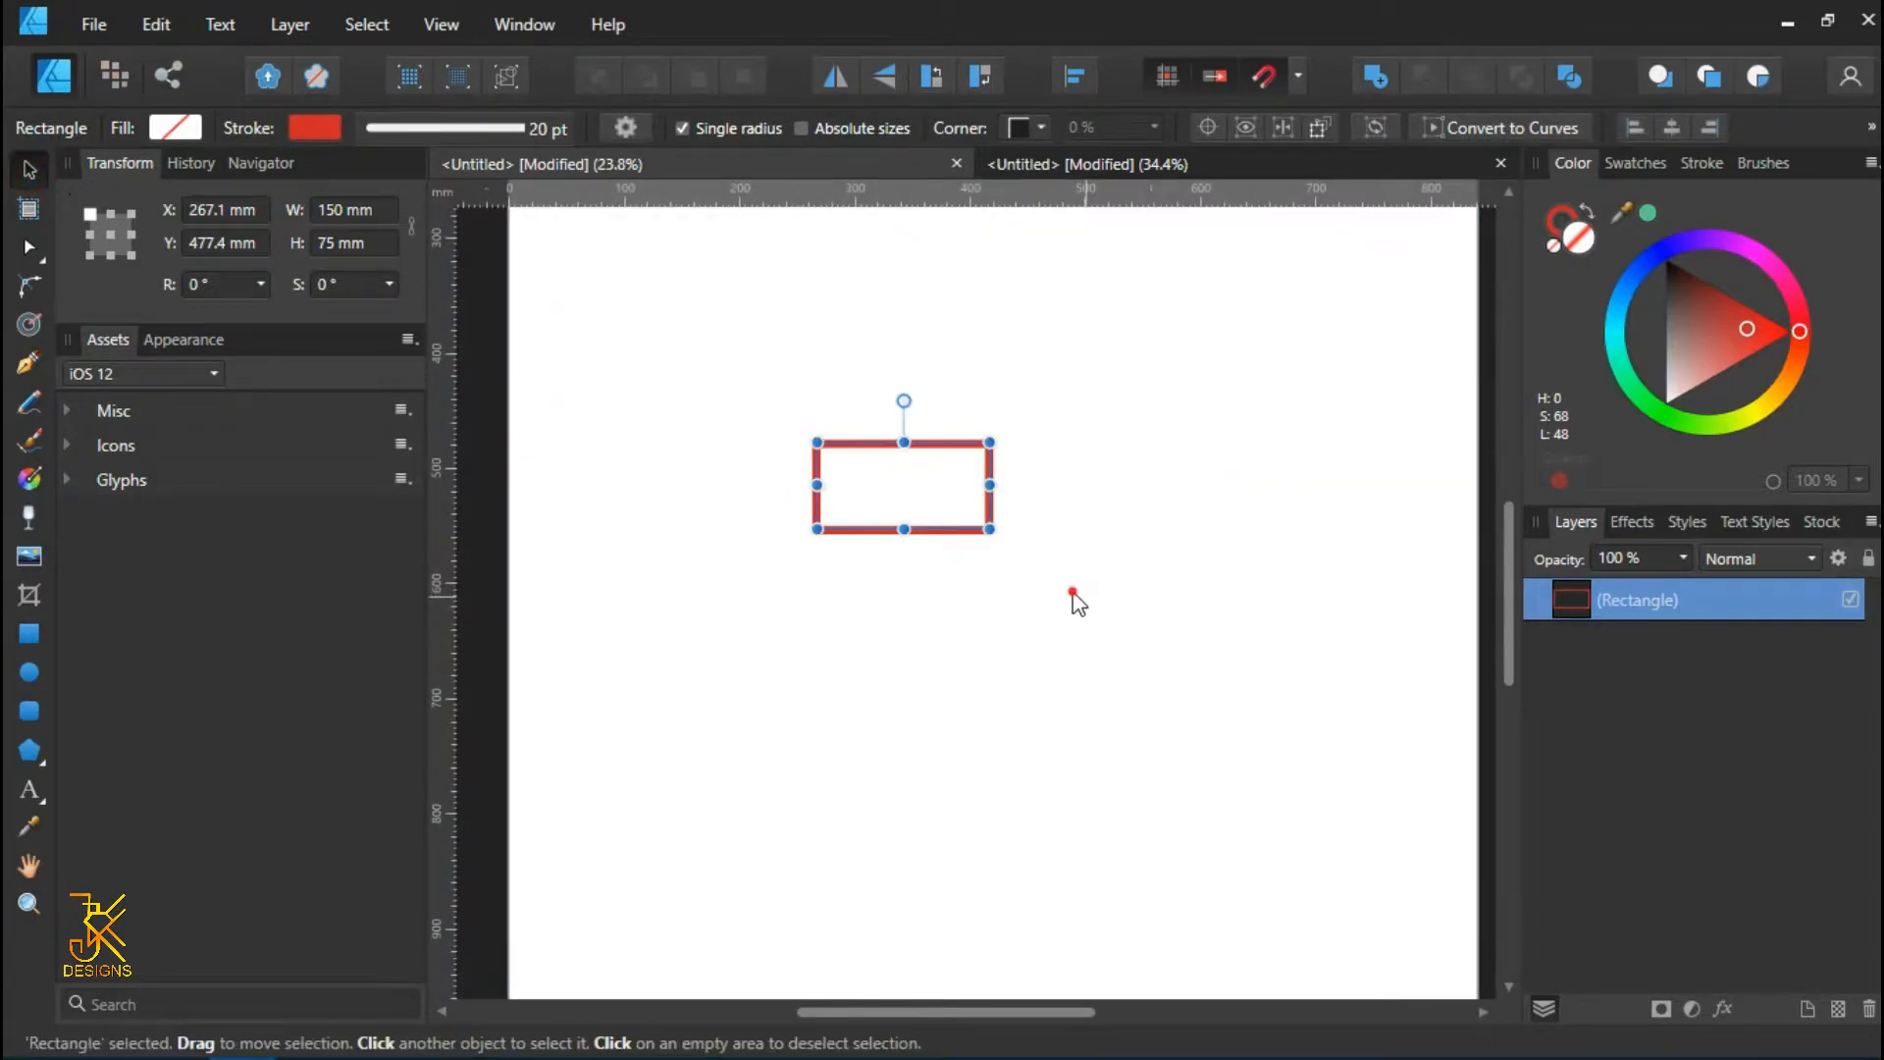
click(1043, 548)
scroll(991, 535, down, 2)
drag(946, 526, 1018, 508)
click(980, 500)
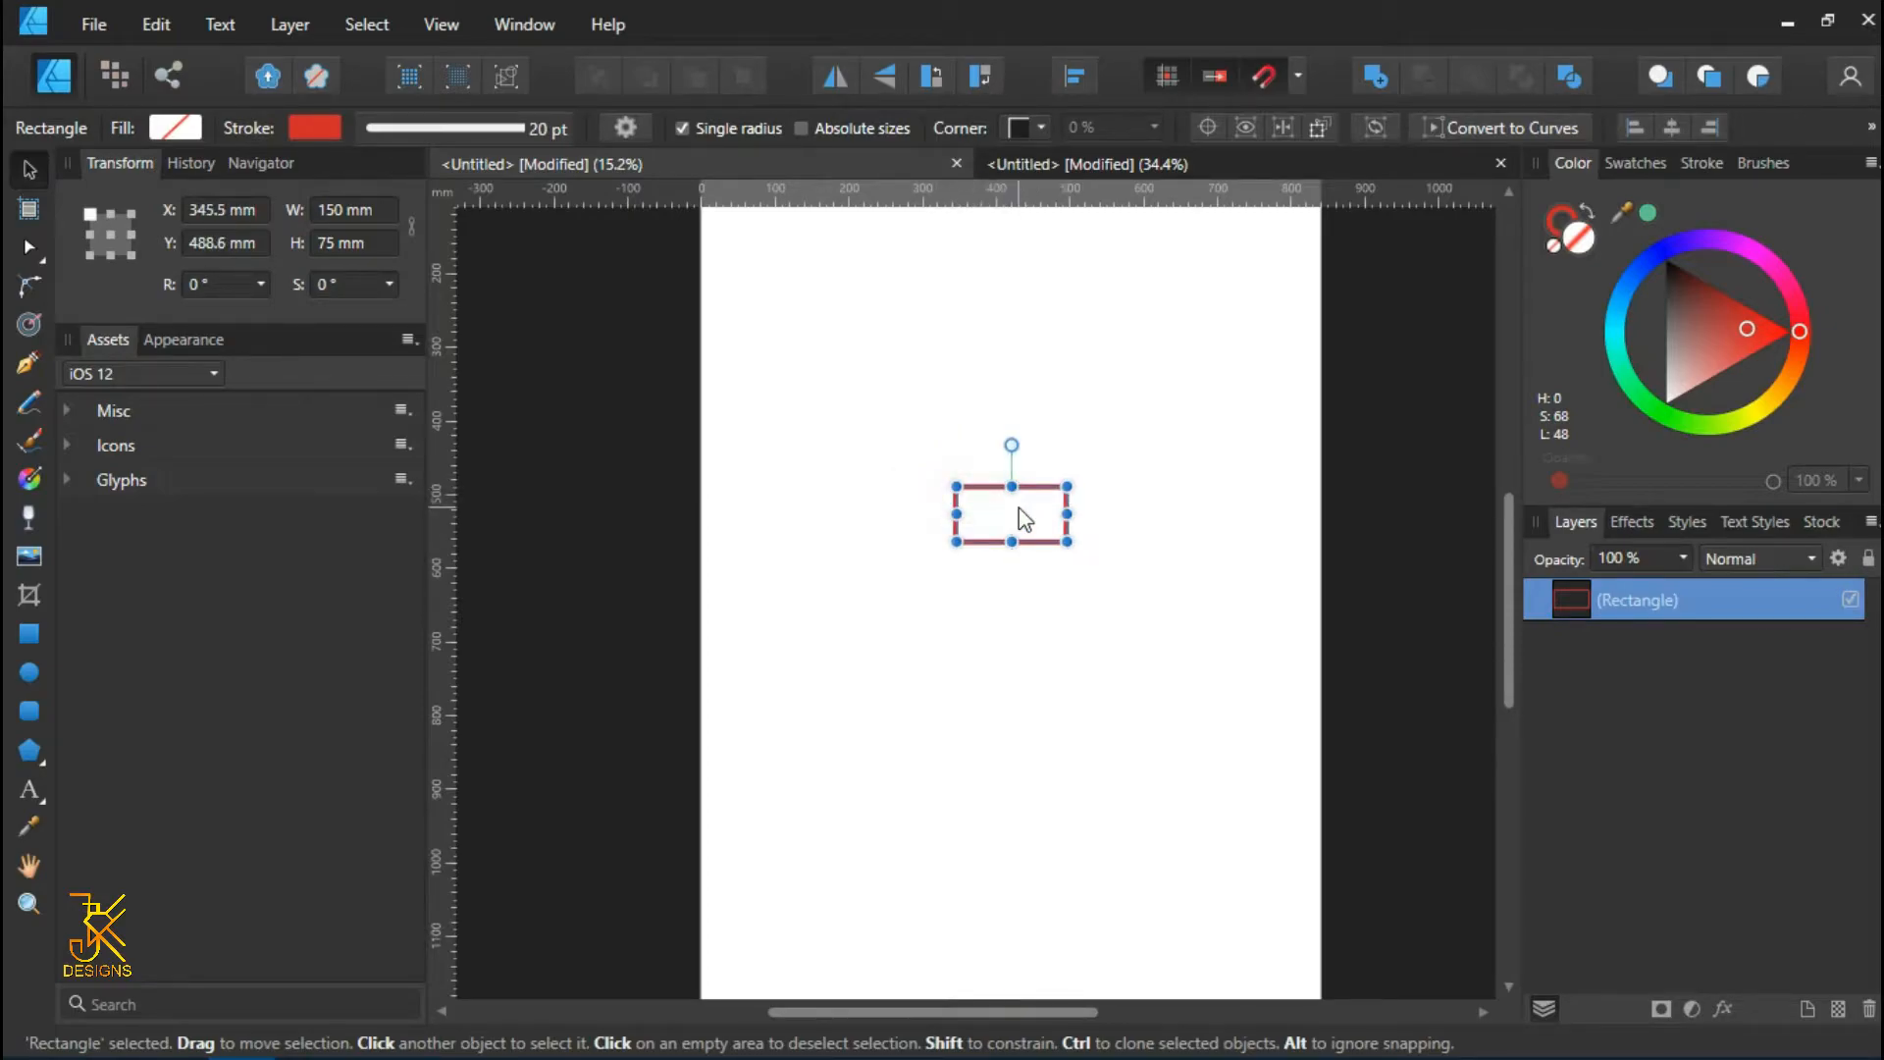
click(1129, 491)
scroll(1070, 530, up, 2)
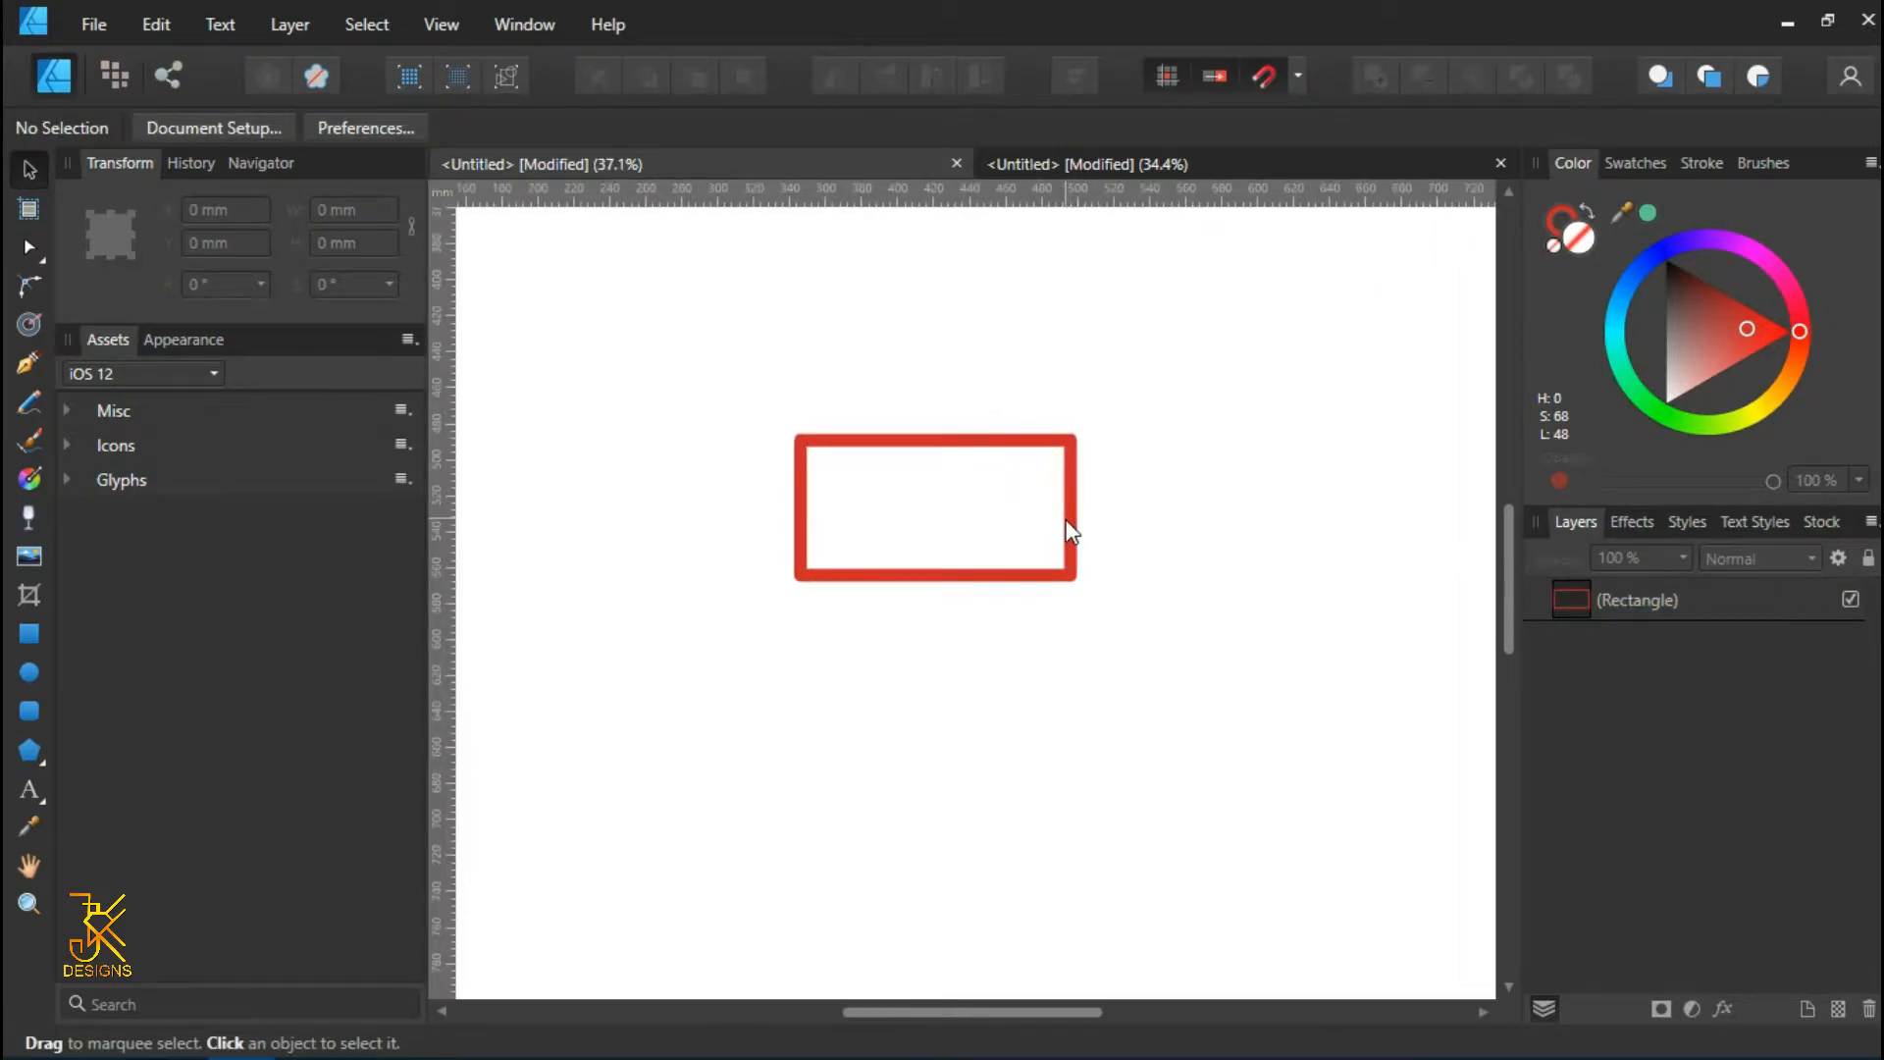
- Duplicate the rectangle and shrink the copy around its centre to about 119 × 43 mm inside the original
click(1070, 529)
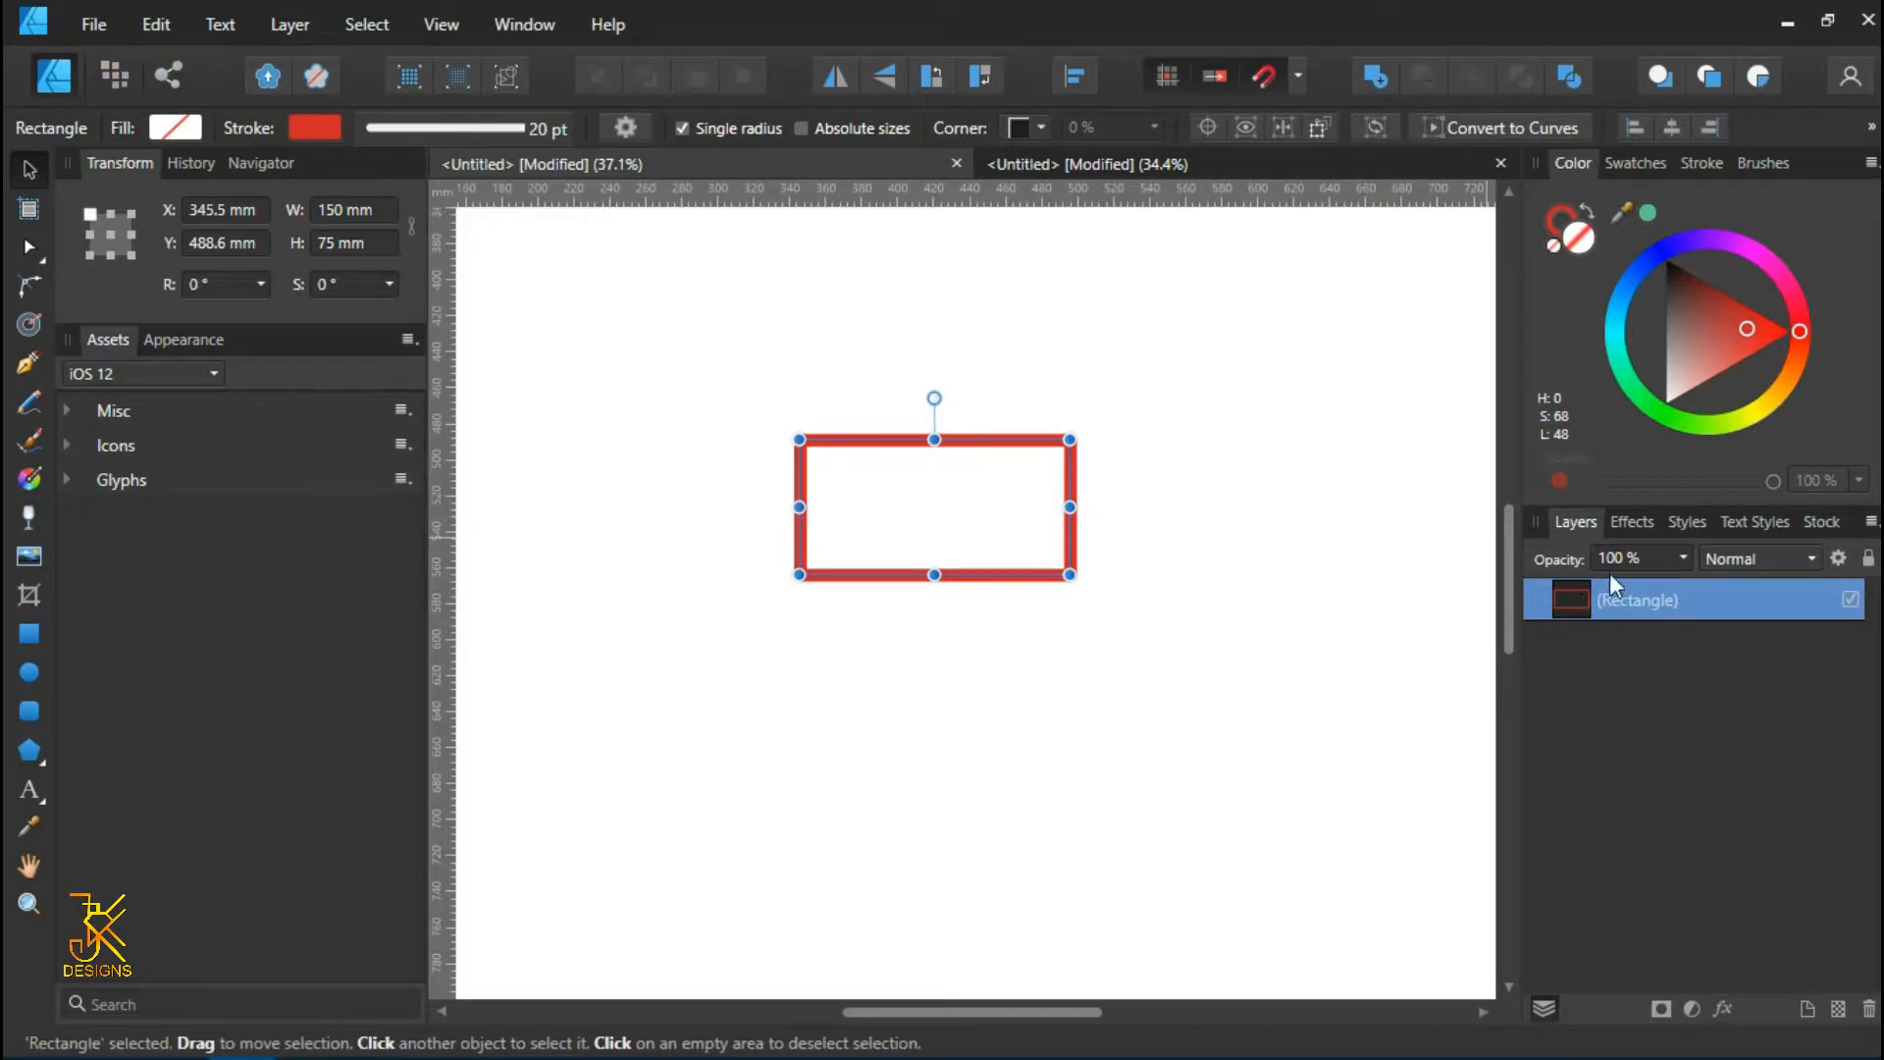
right_click(1633, 599)
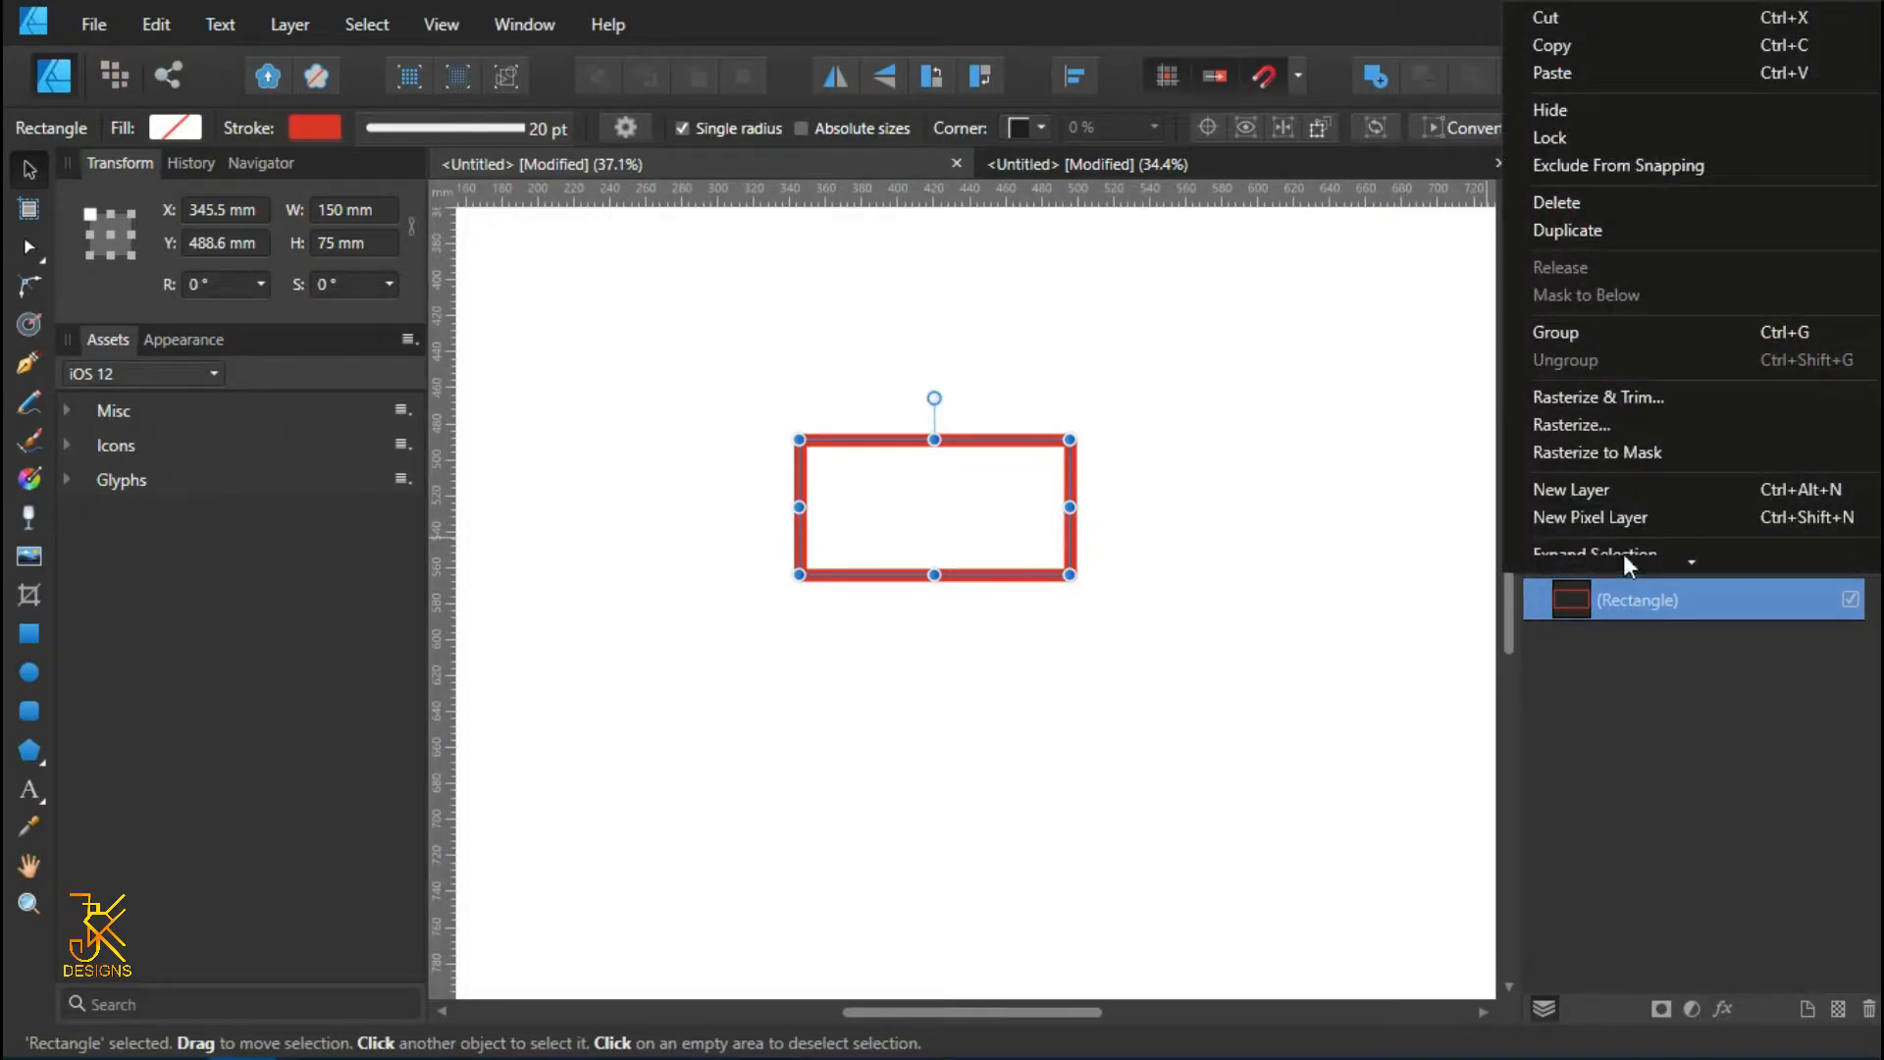
click(1575, 234)
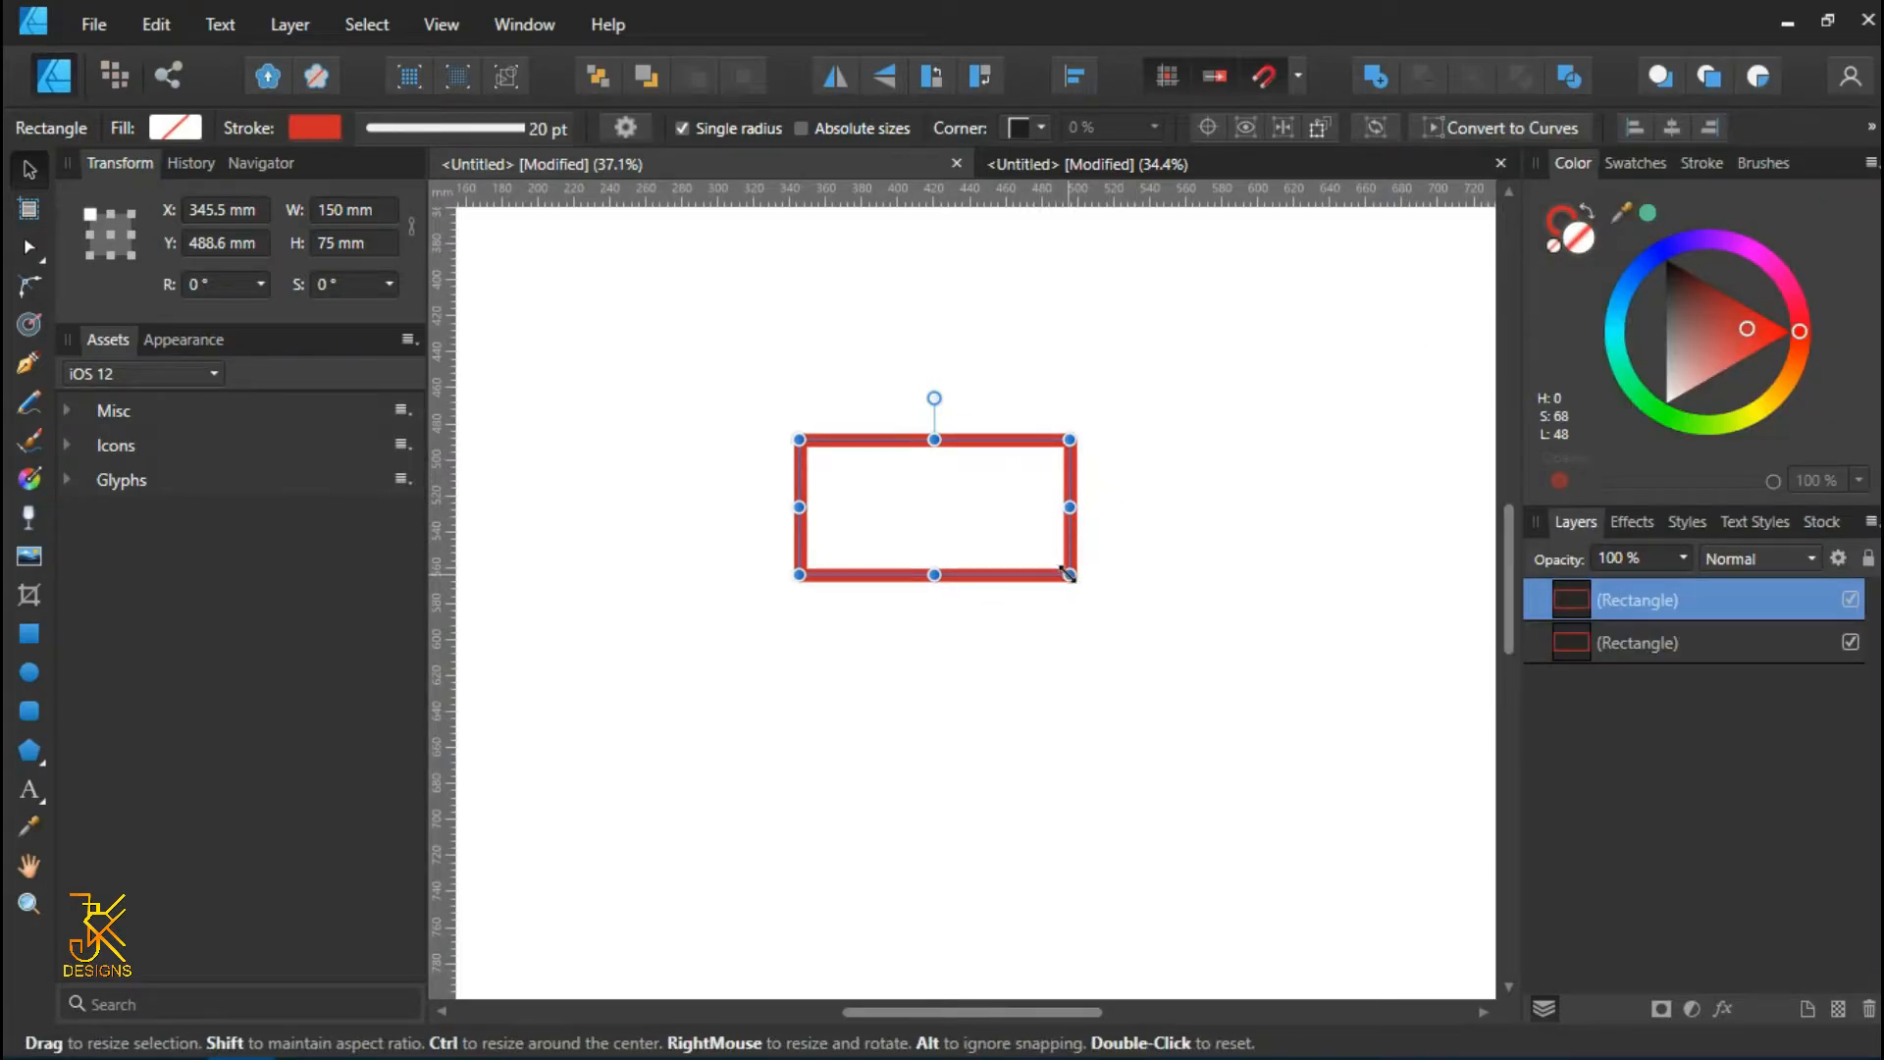
drag(1071, 579, 1049, 510)
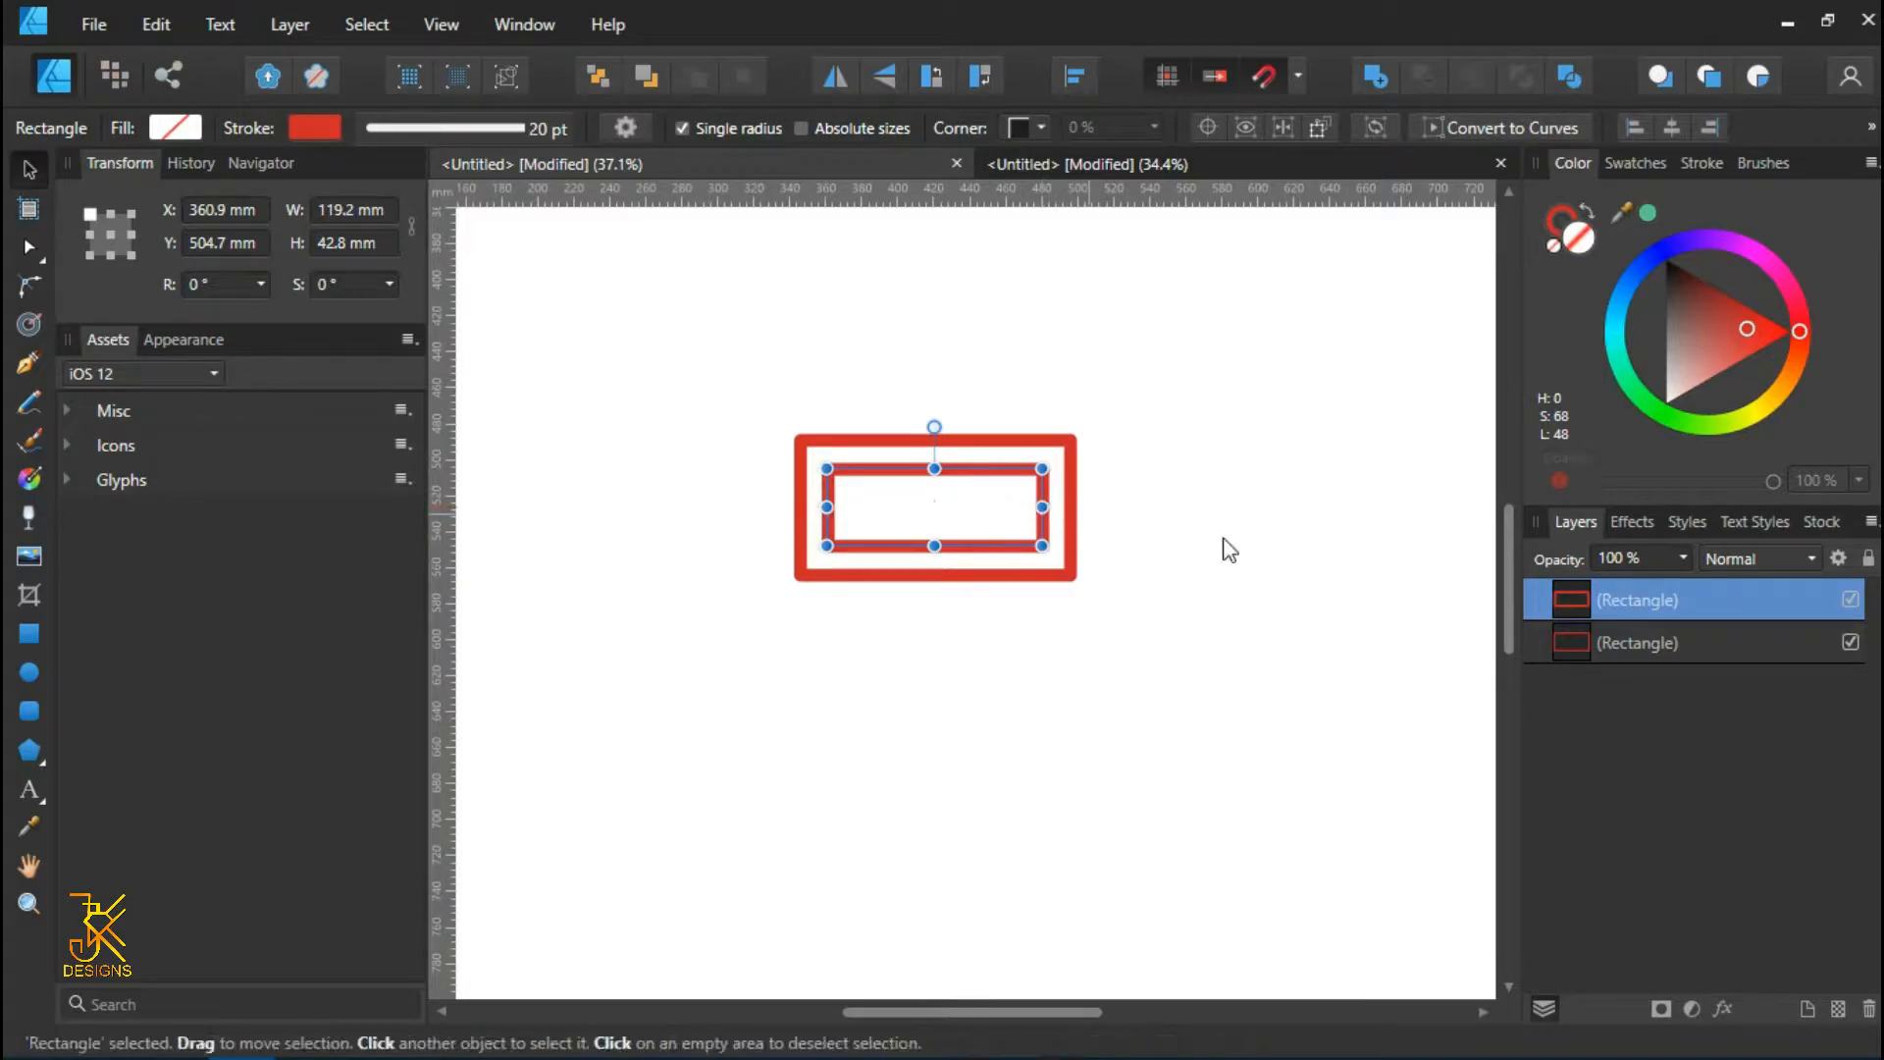
click(1253, 547)
- Set the inner rectangle's stroke width to 10 pt
click(1047, 534)
click(1706, 163)
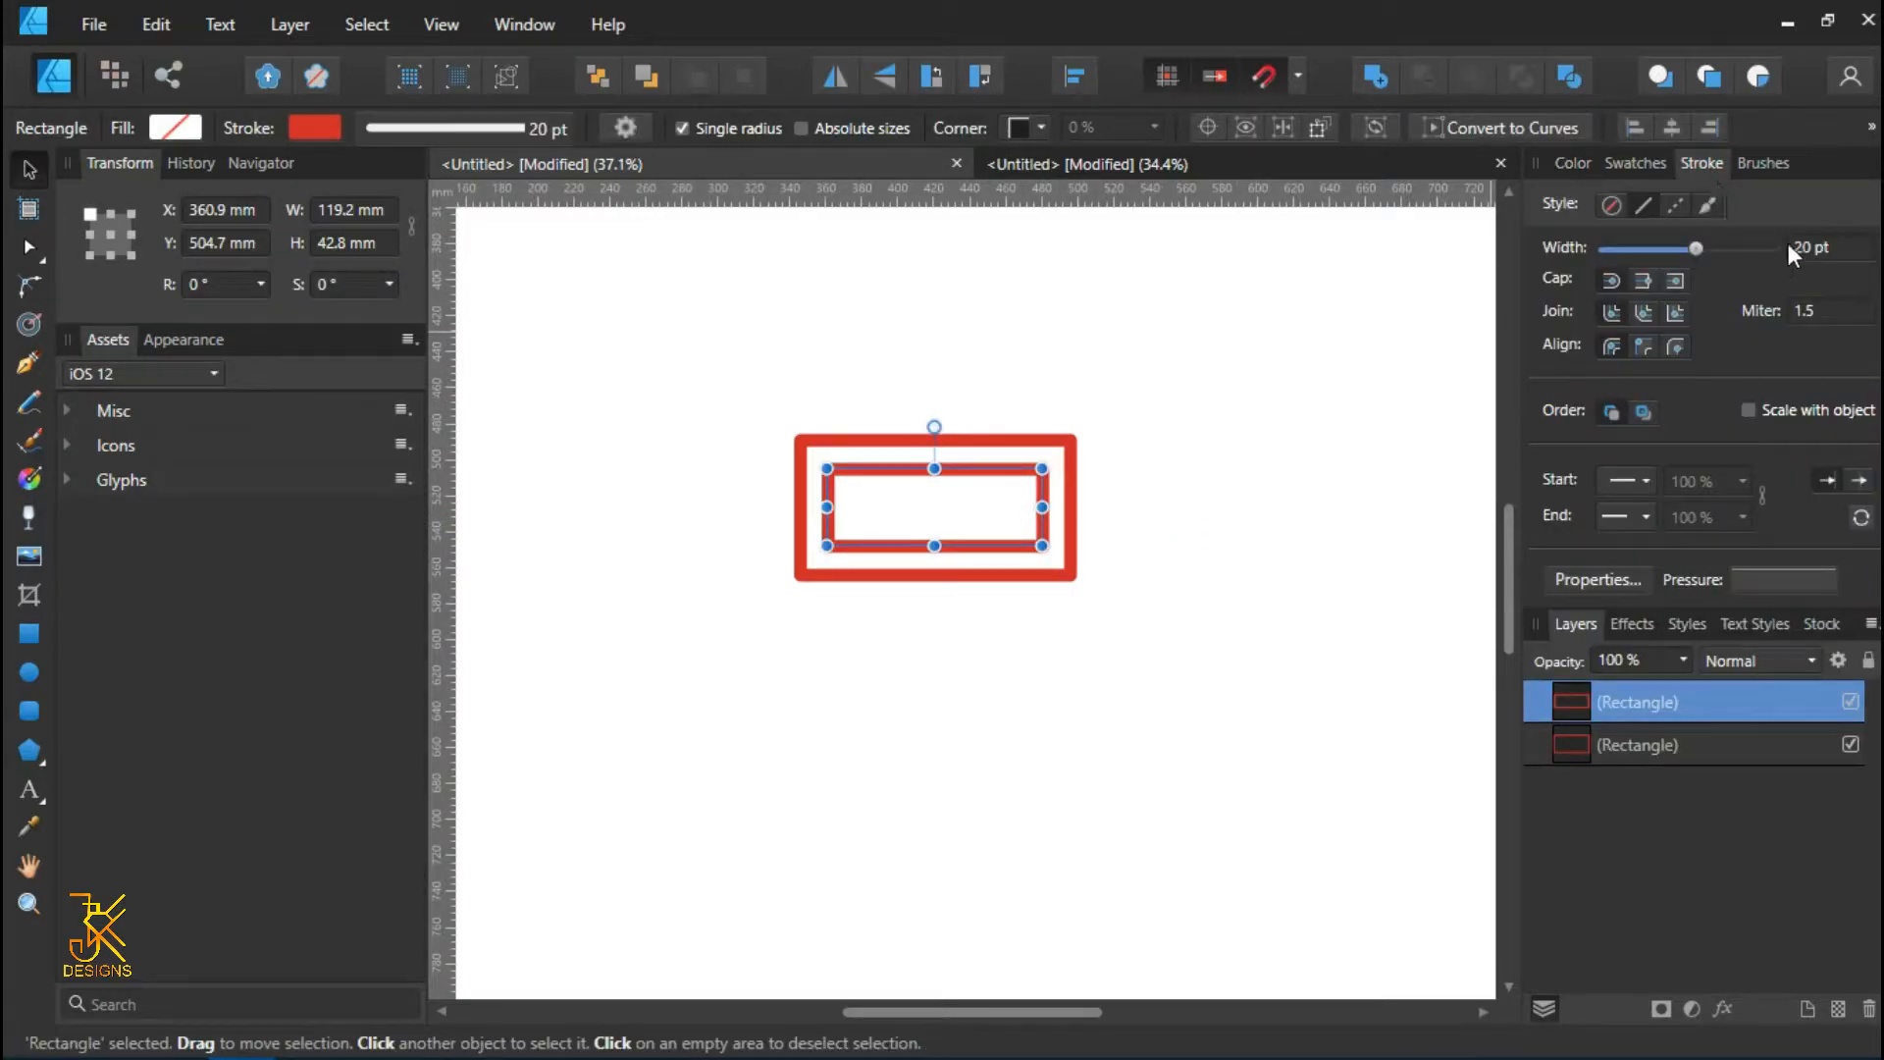
text(10)
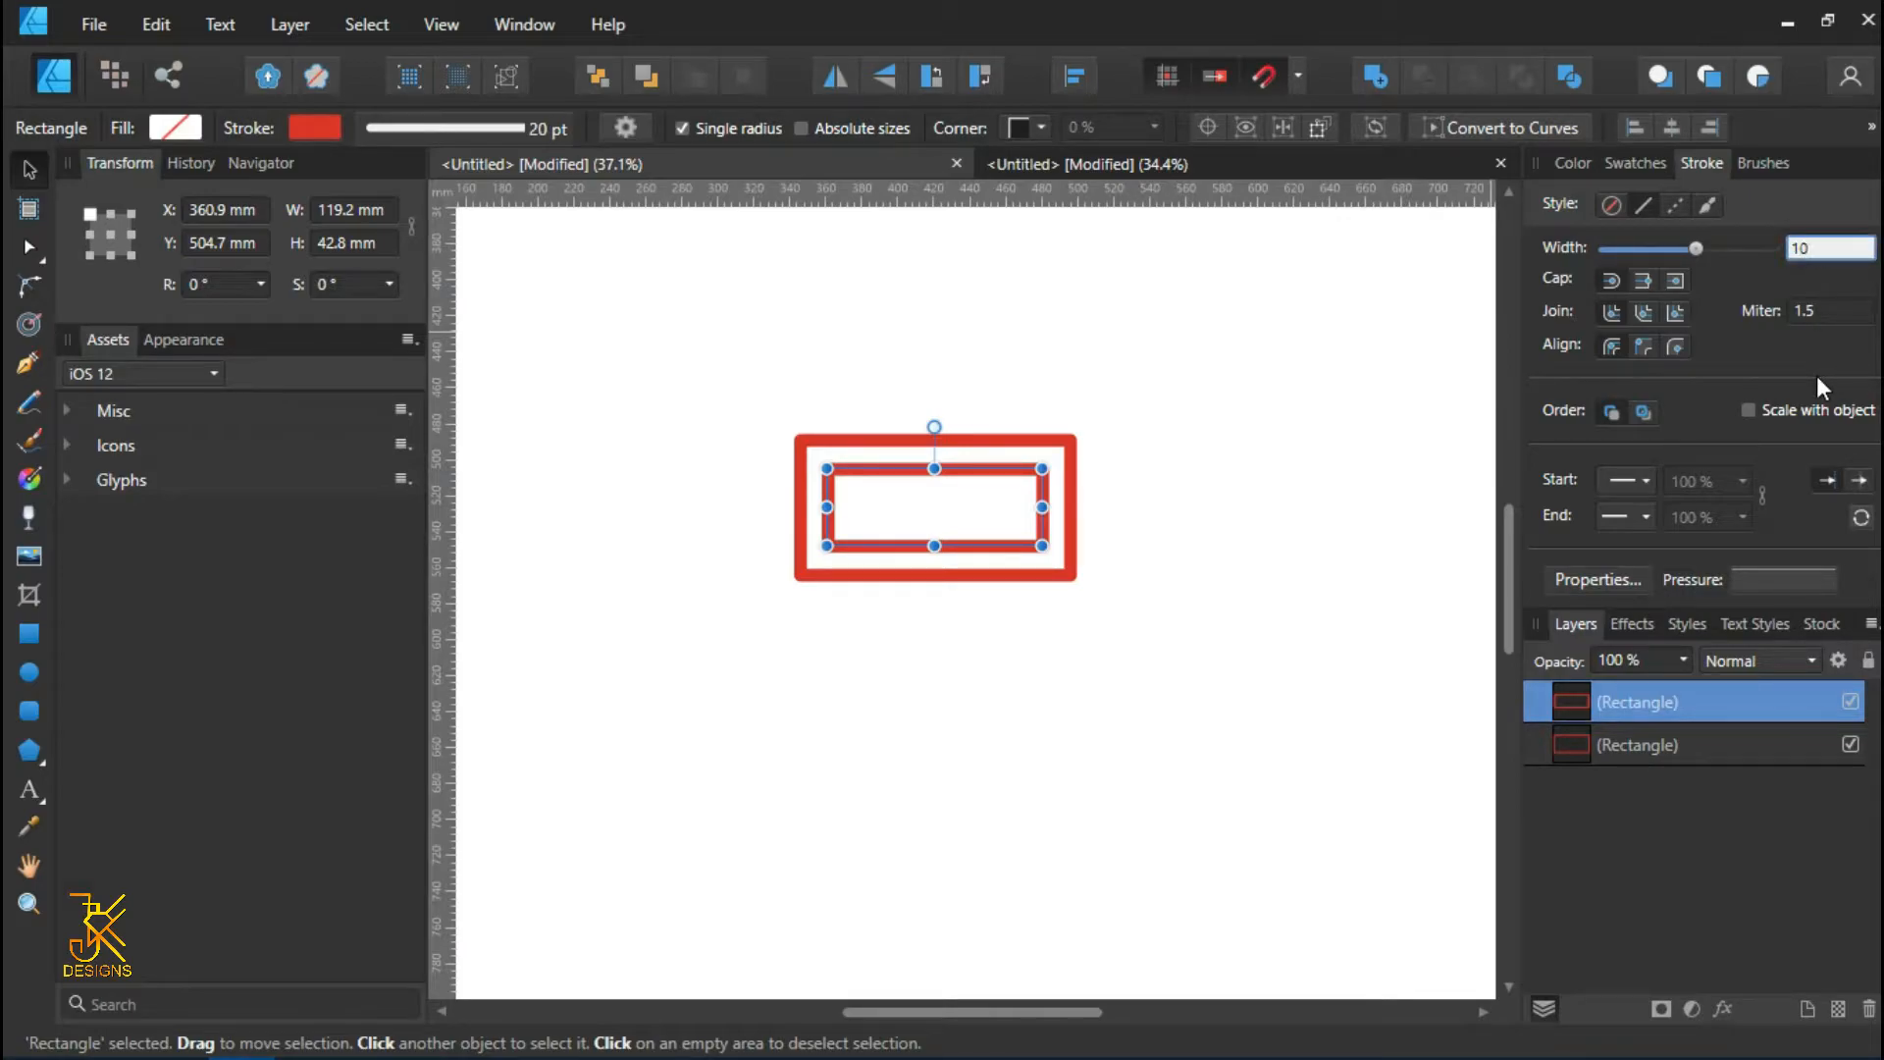
key(Return)
click(1124, 471)
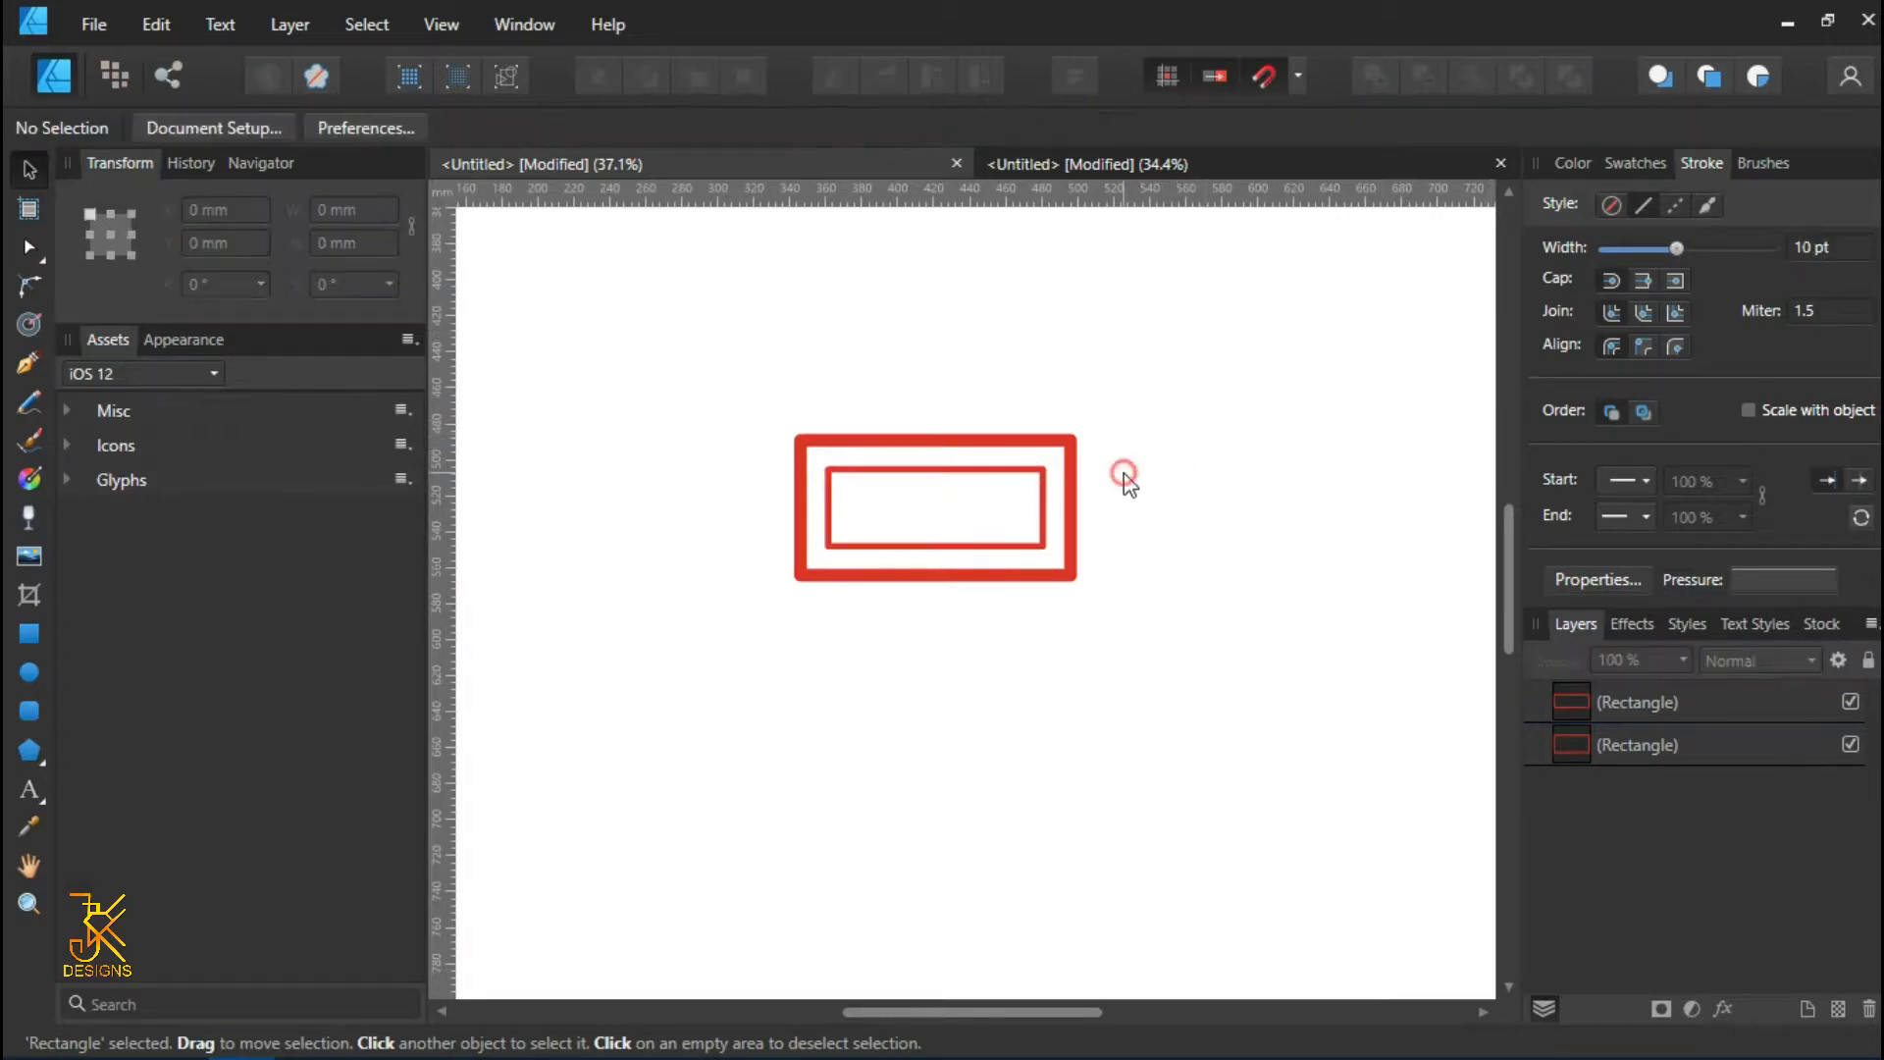
click(984, 469)
click(1078, 373)
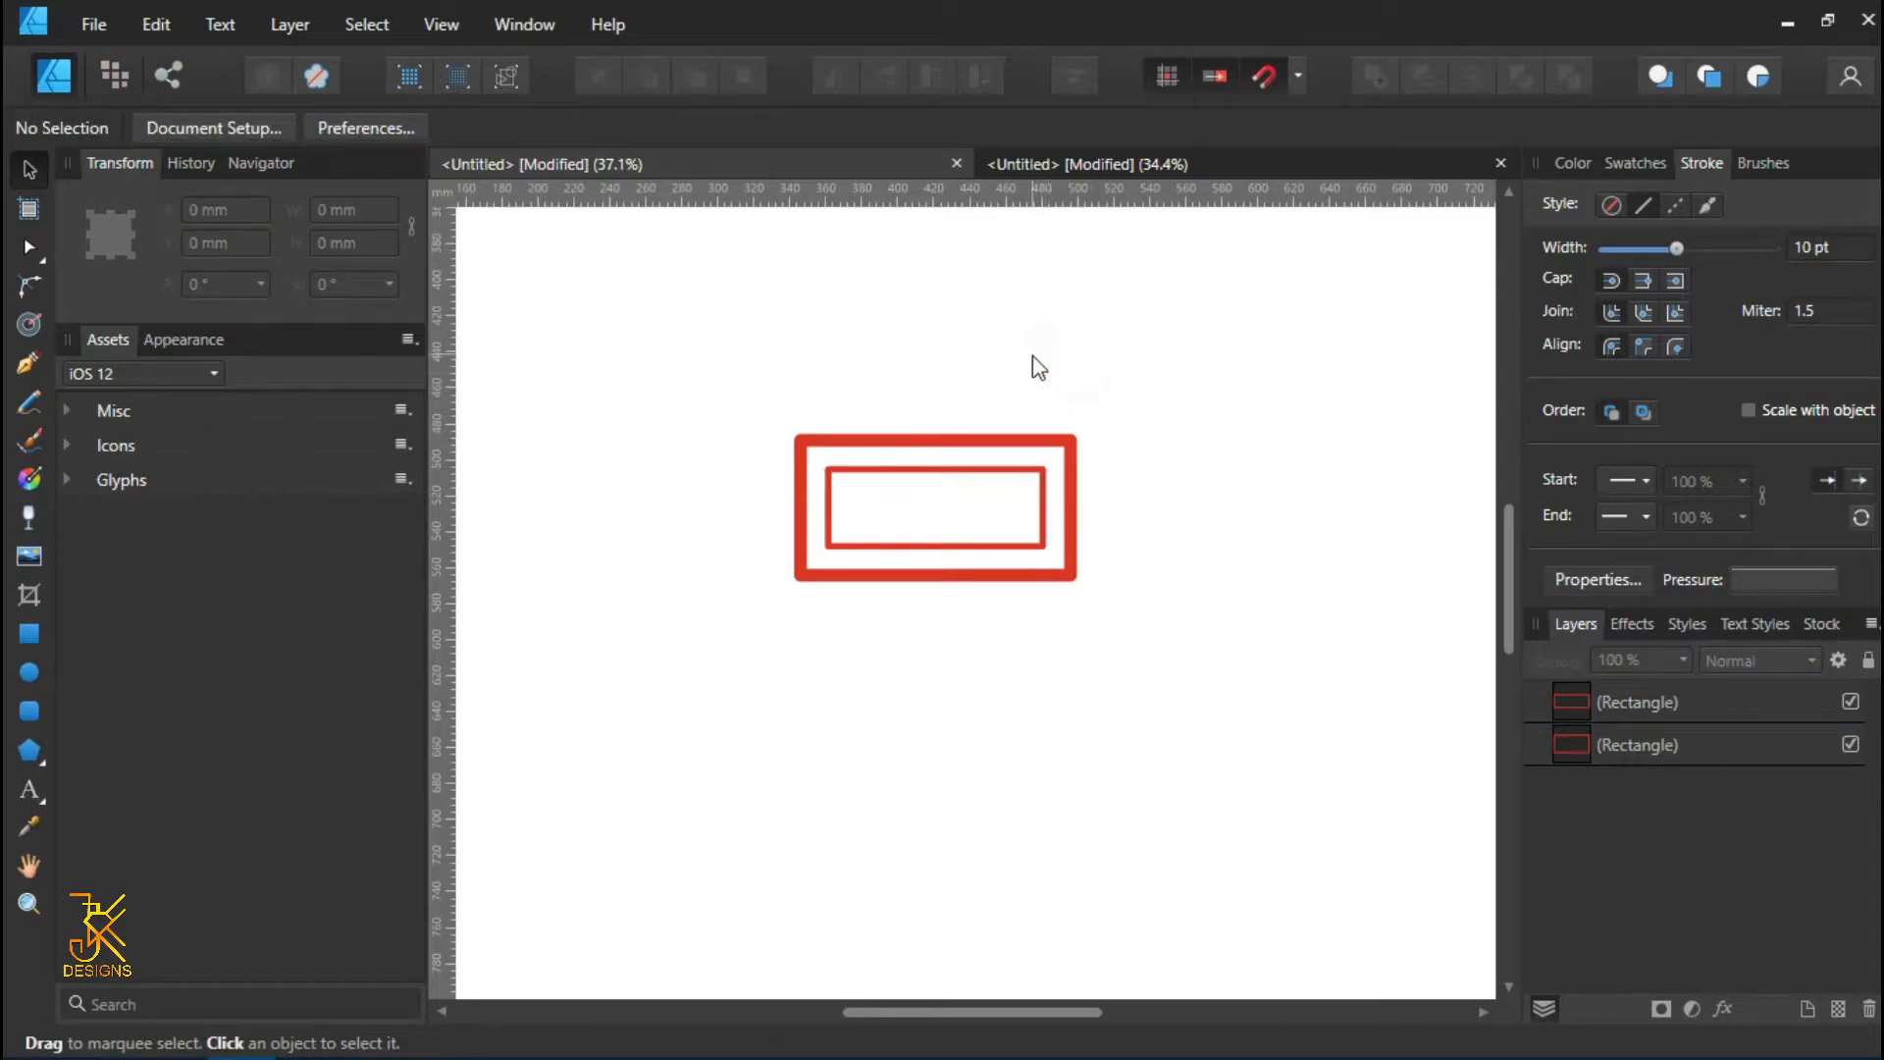
- Select both rectangles and convert them to curves
click(1279, 333)
mouse_move(650, 336)
mouse_down()
mouse_move(1178, 731)
mouse_move(1206, 724)
mouse_up()
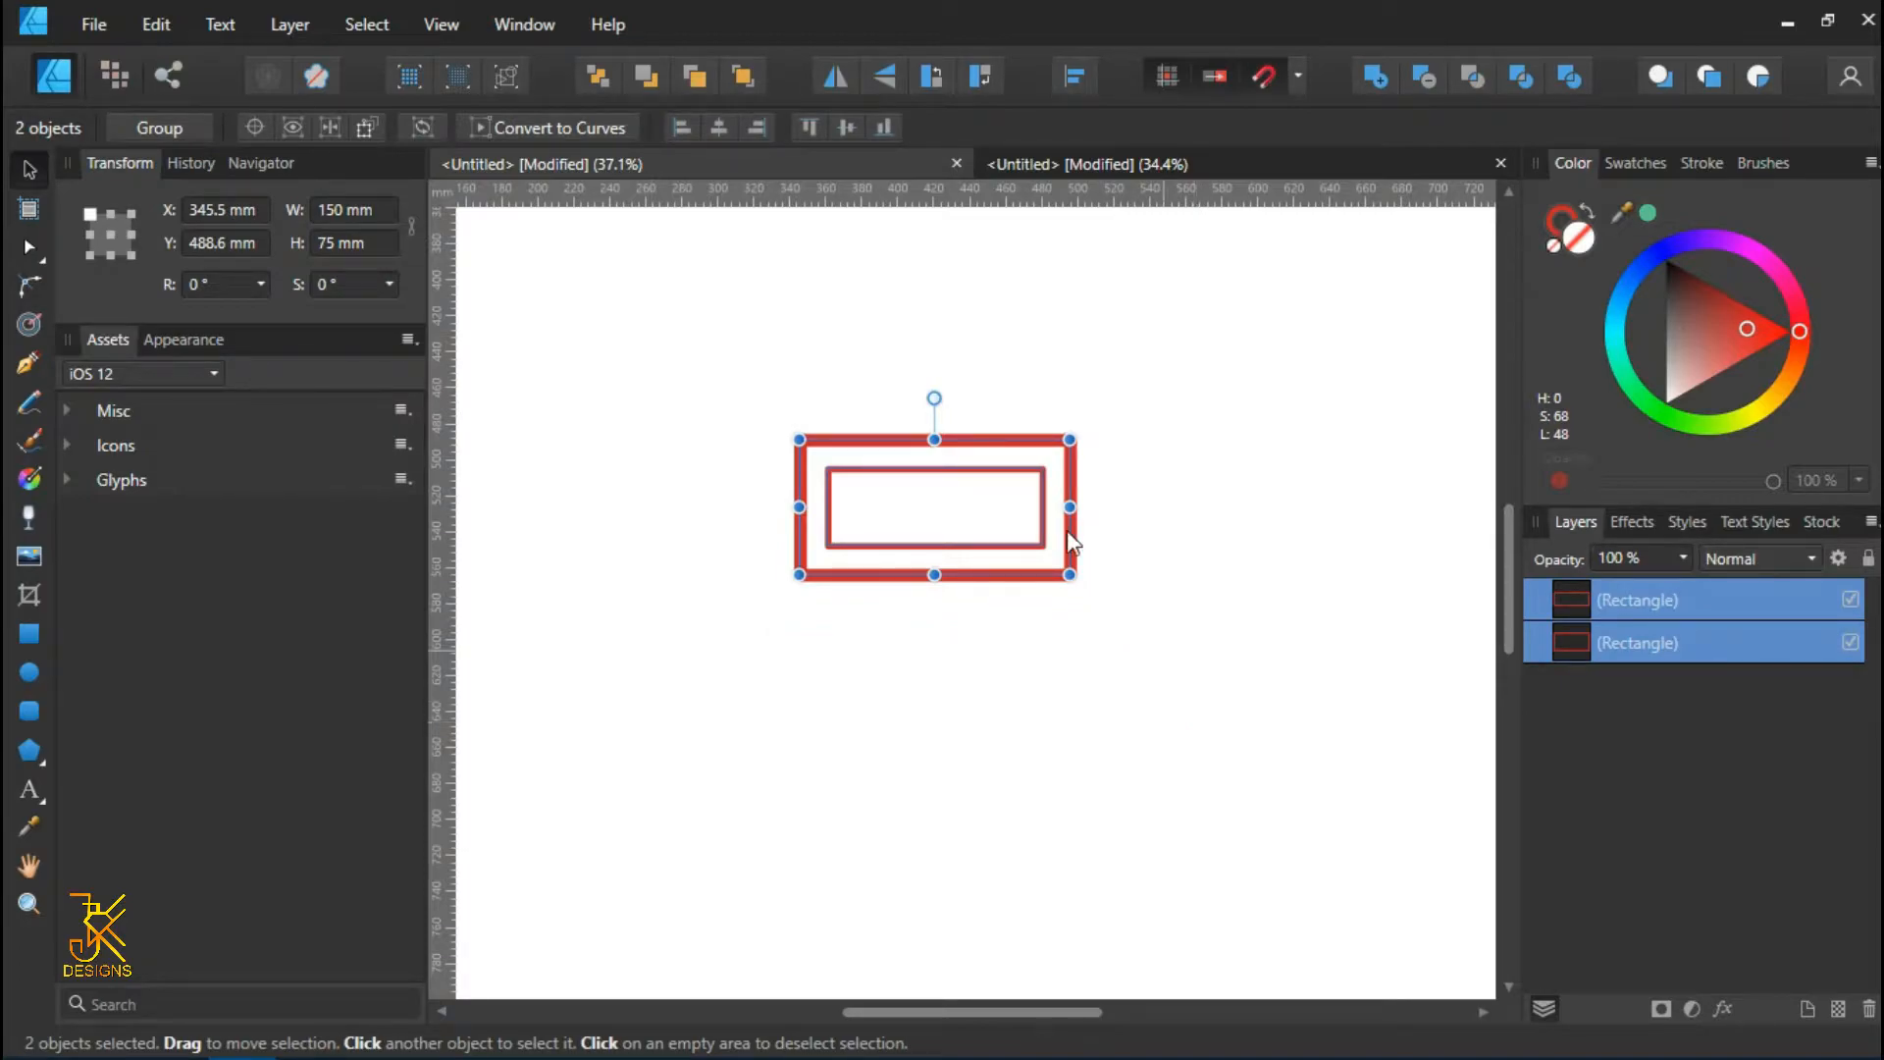
click(570, 128)
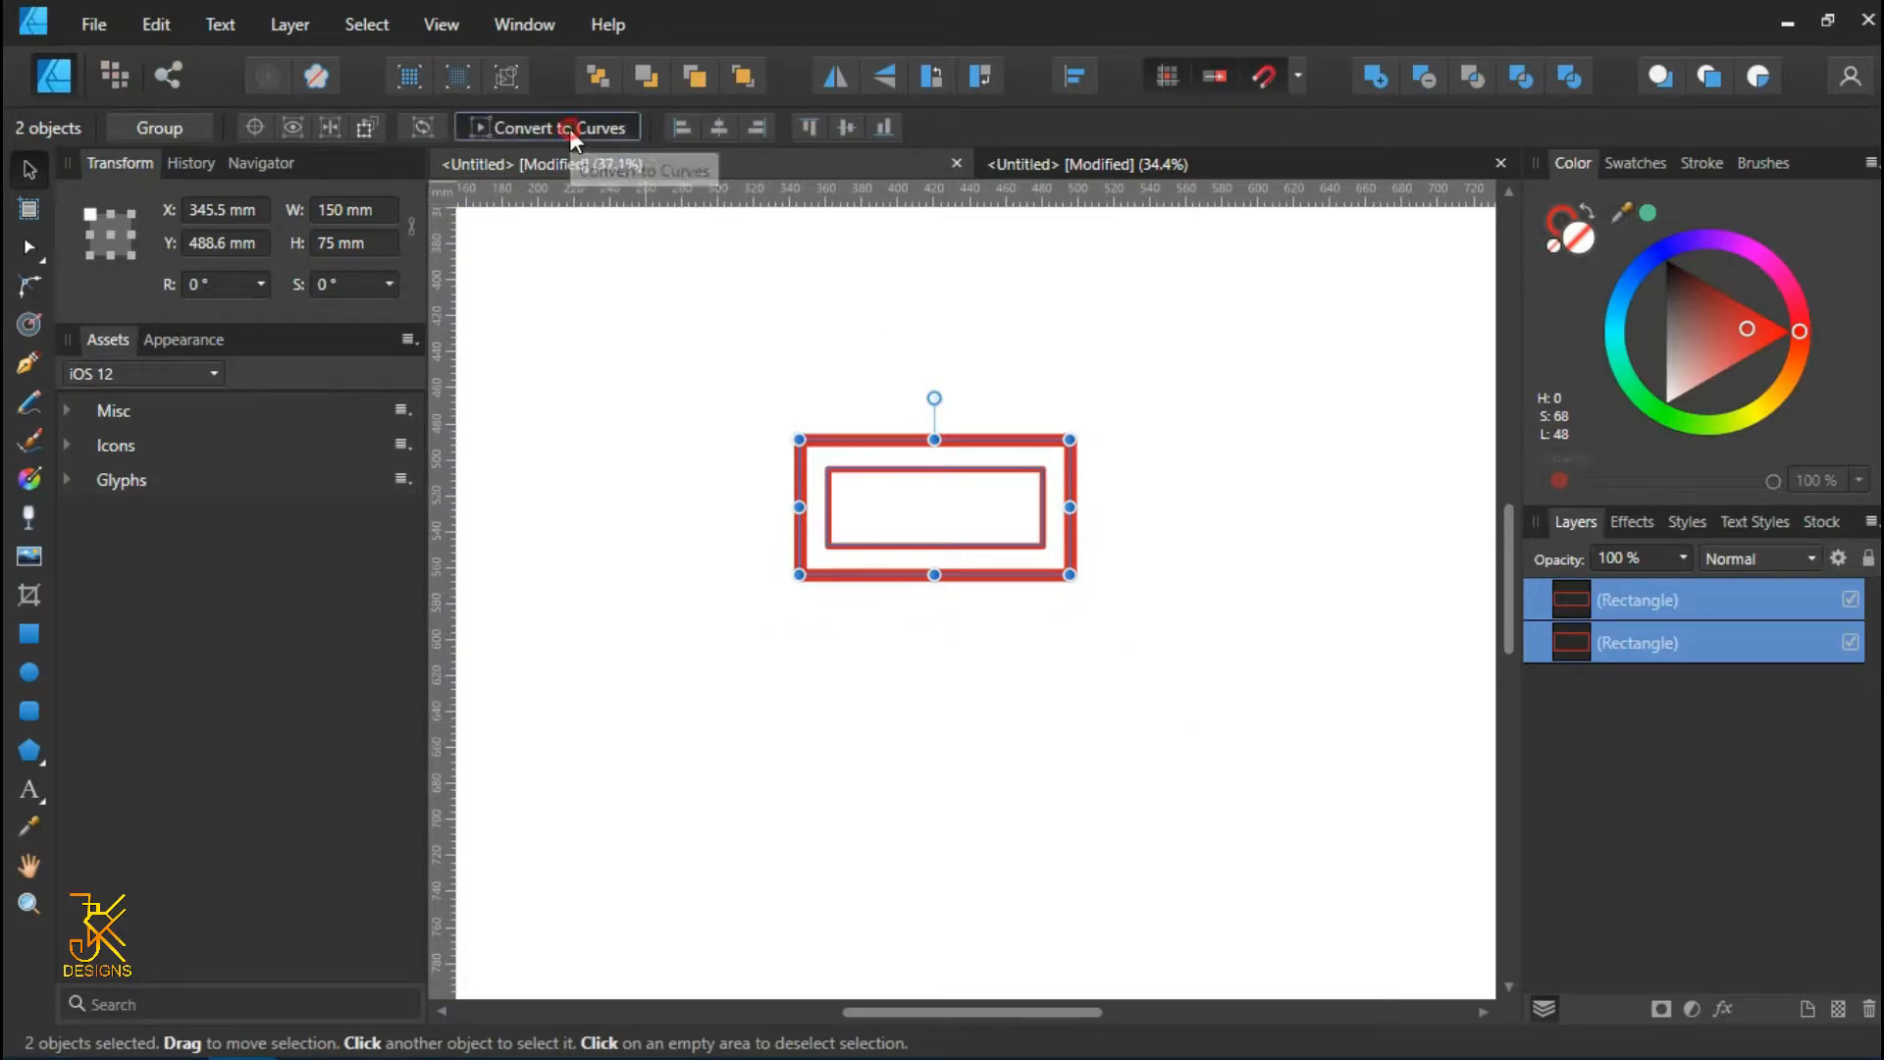
- Break the inner rectangle's curve at its upper-right and lower-left corner nodes
click(33, 252)
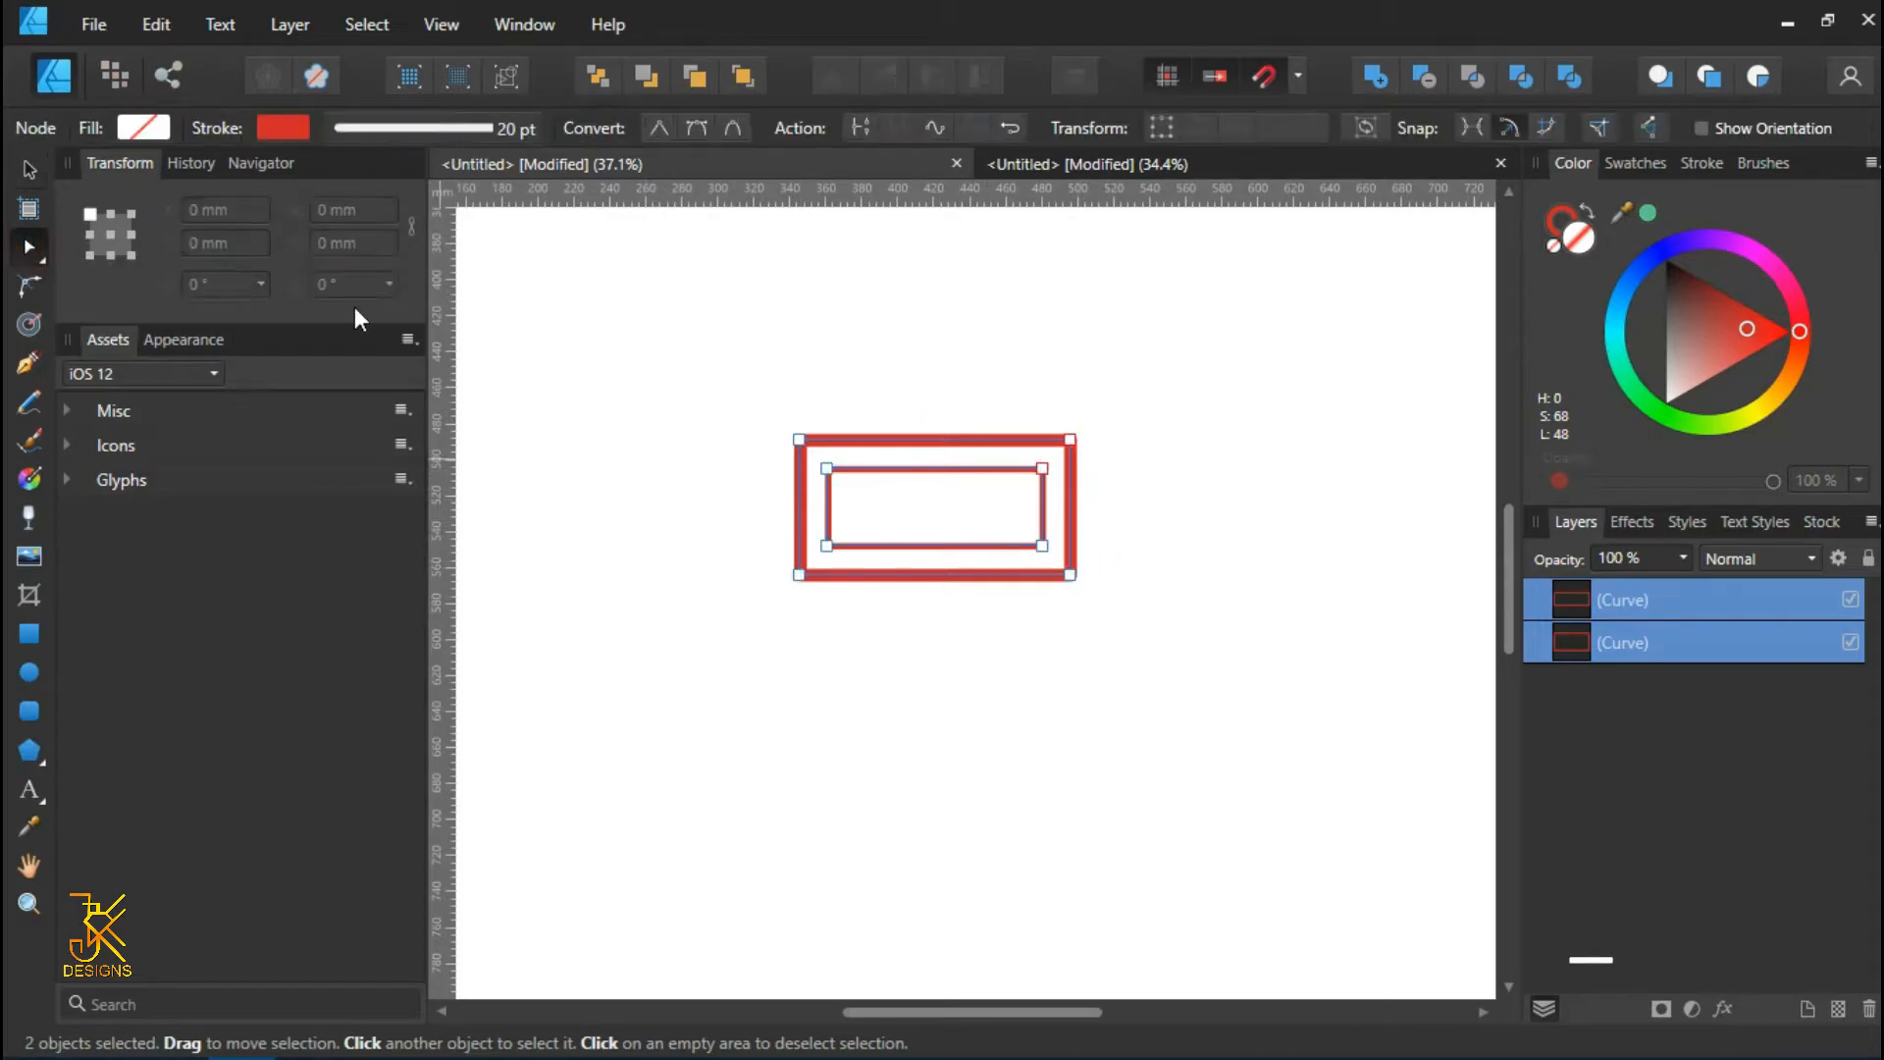
click(1251, 535)
click(869, 468)
scroll(873, 473, up, 3)
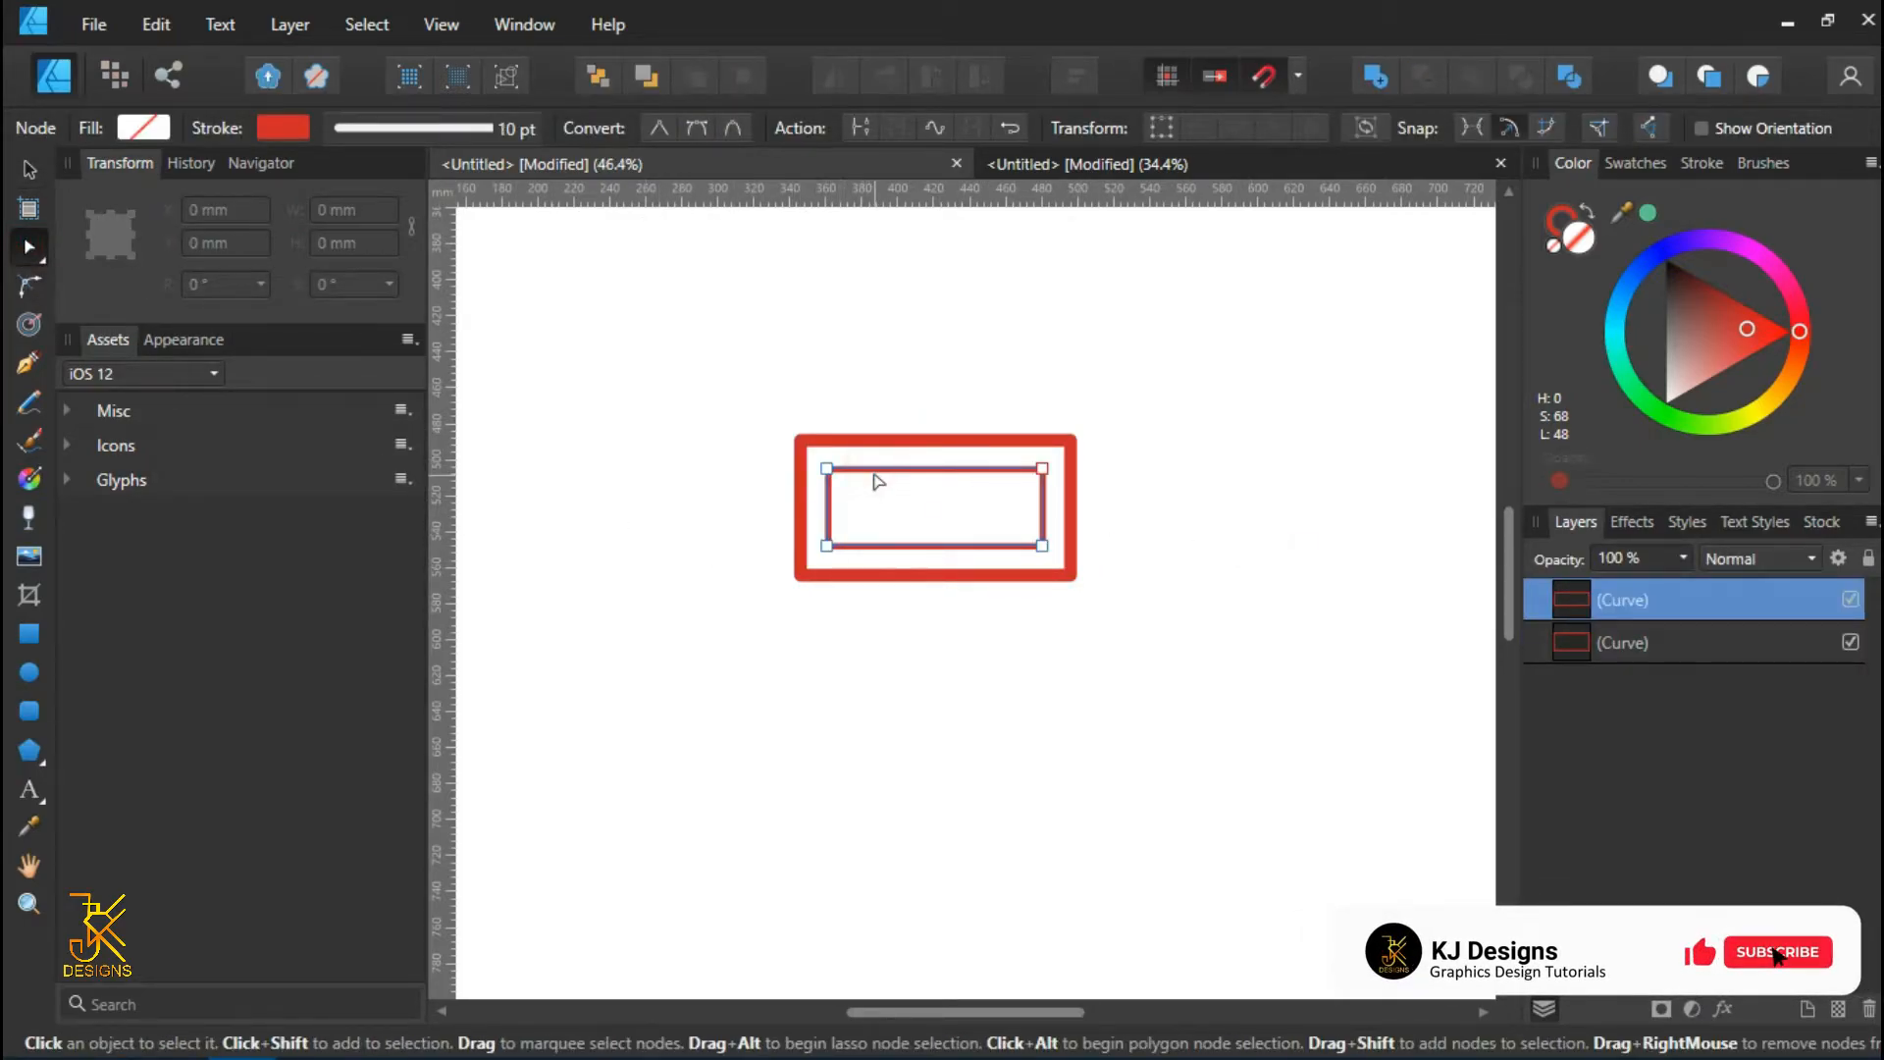
scroll(1215, 461, up, 2)
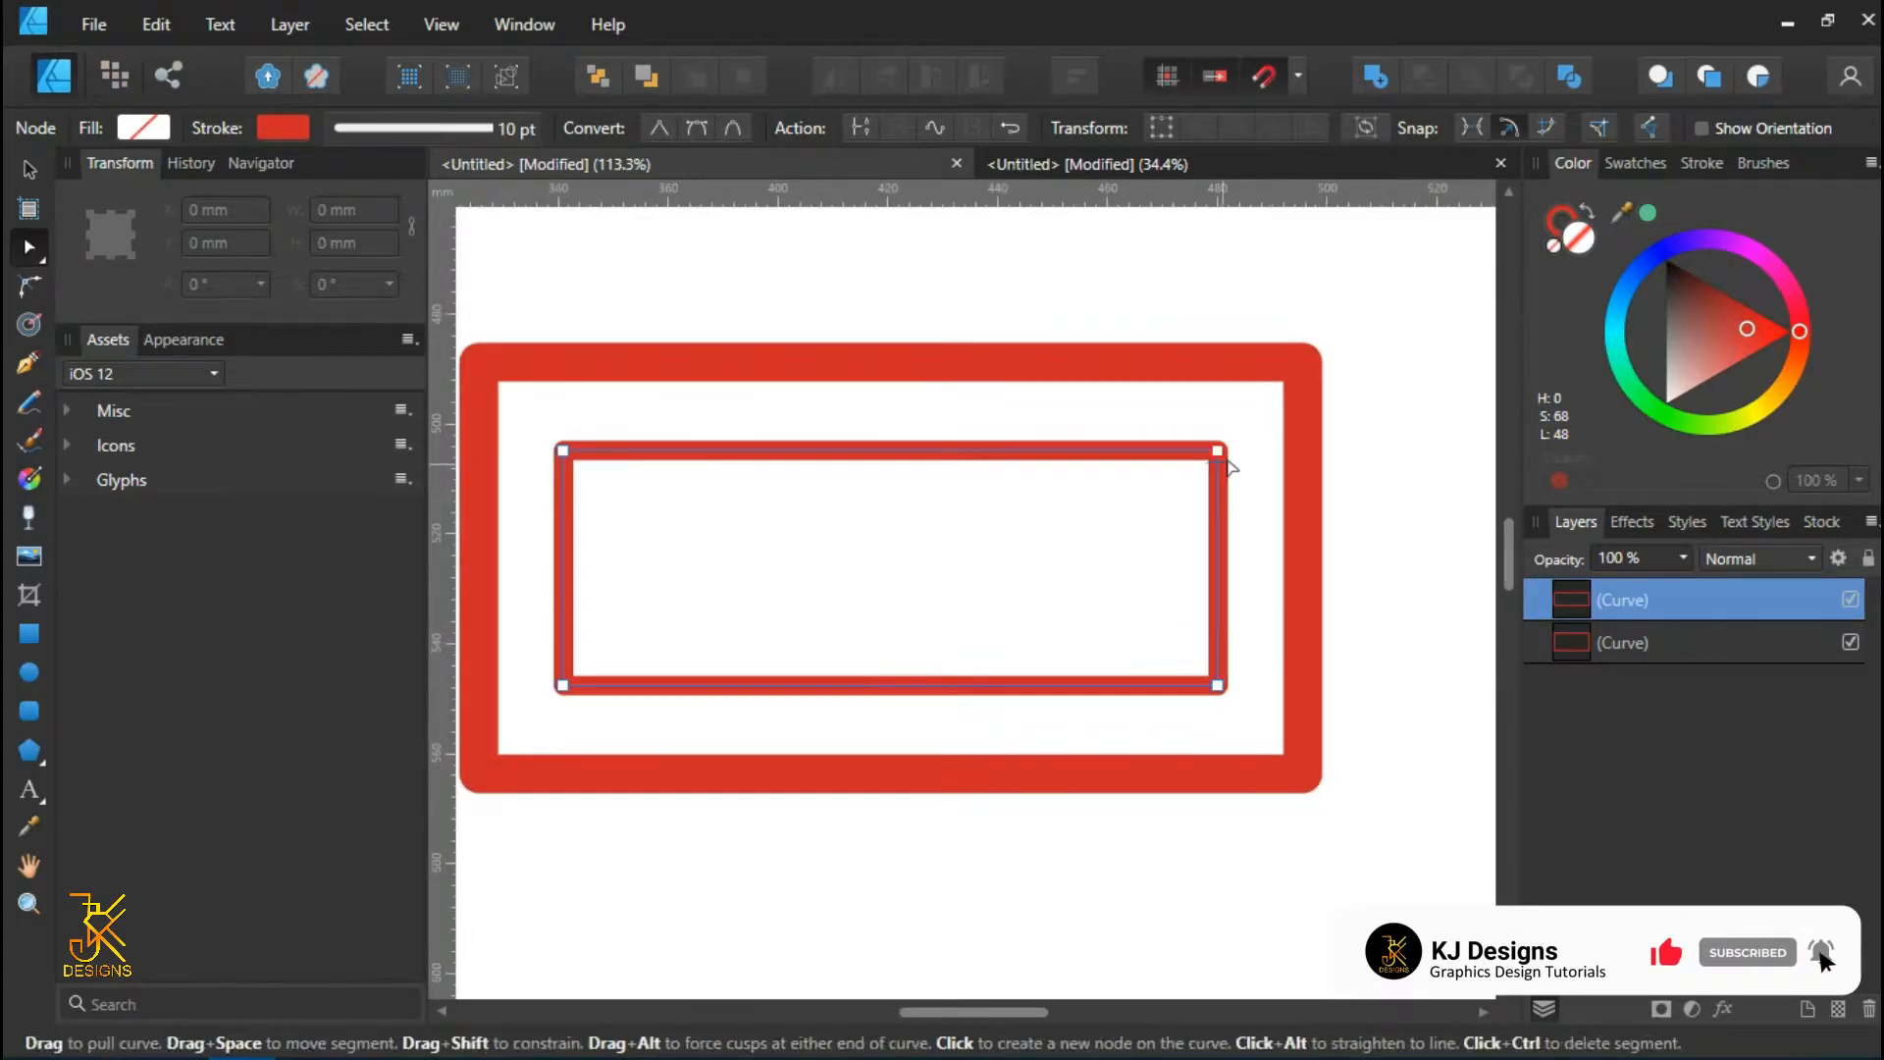
click(1217, 451)
click(862, 123)
click(562, 686)
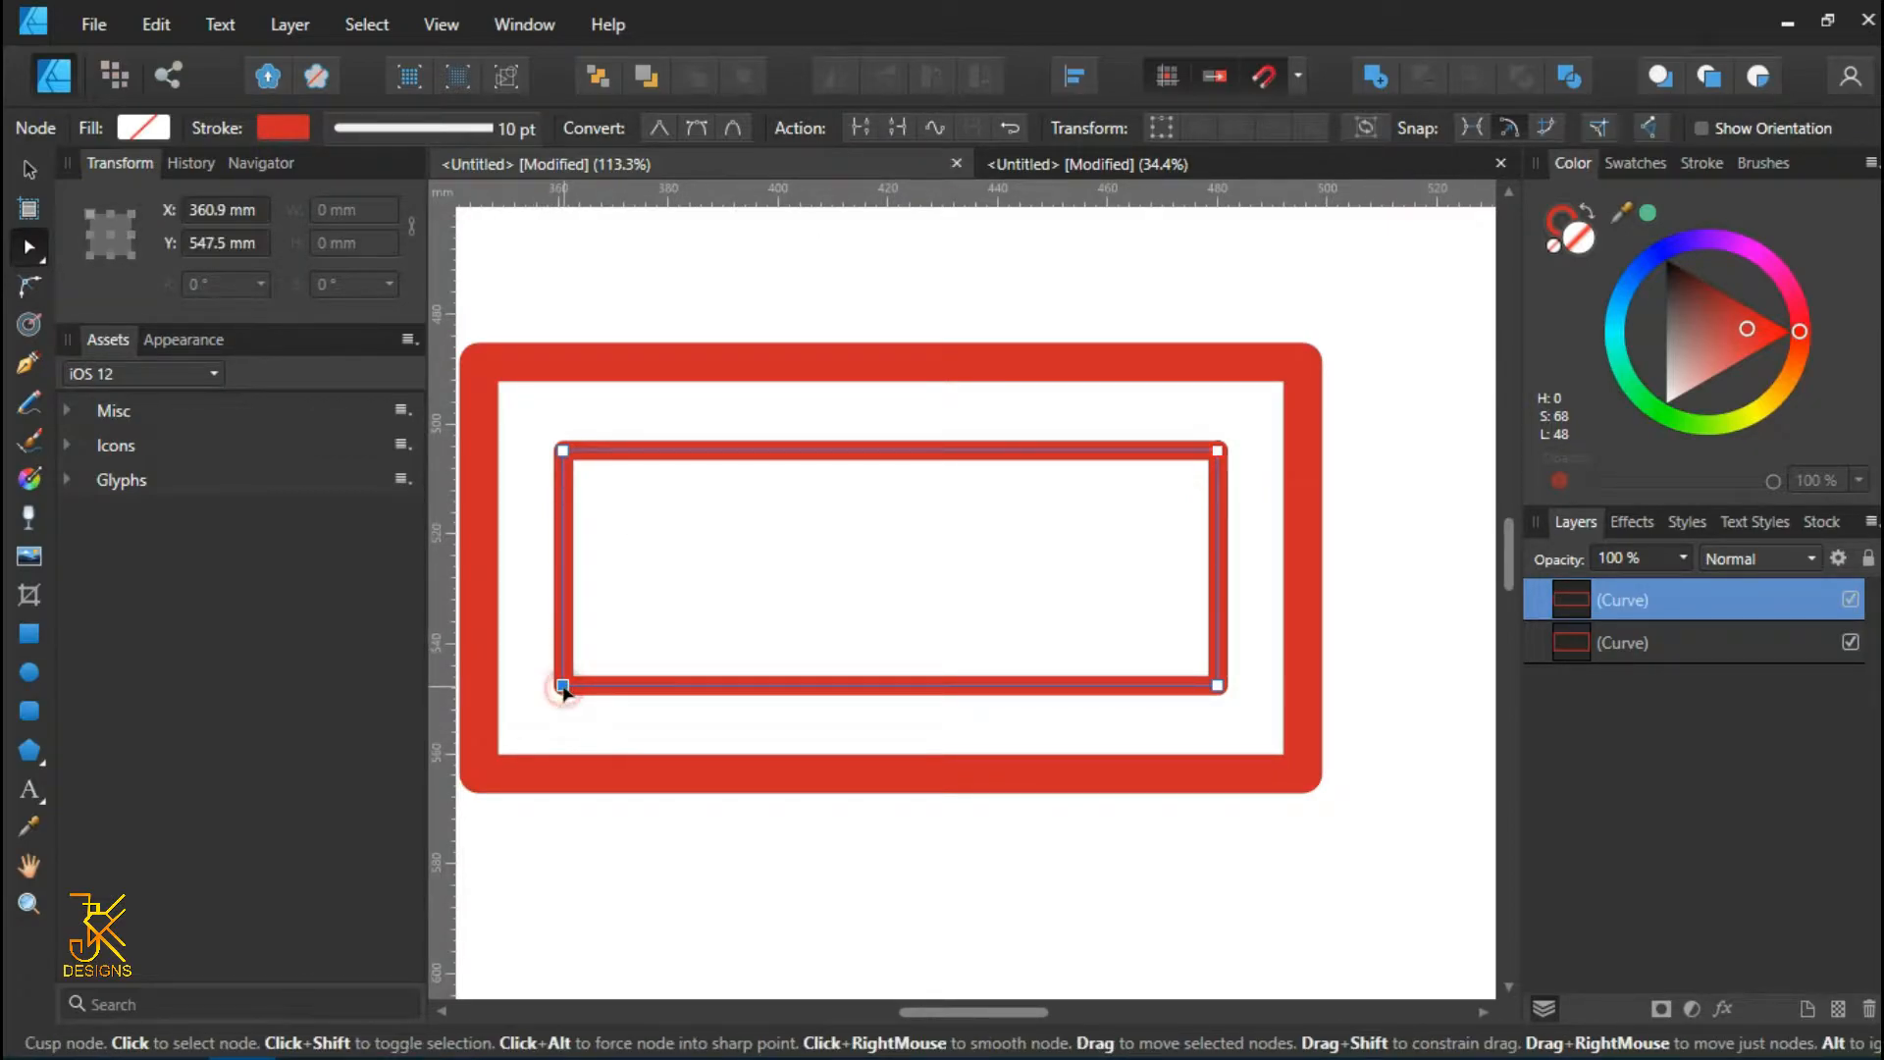
click(860, 127)
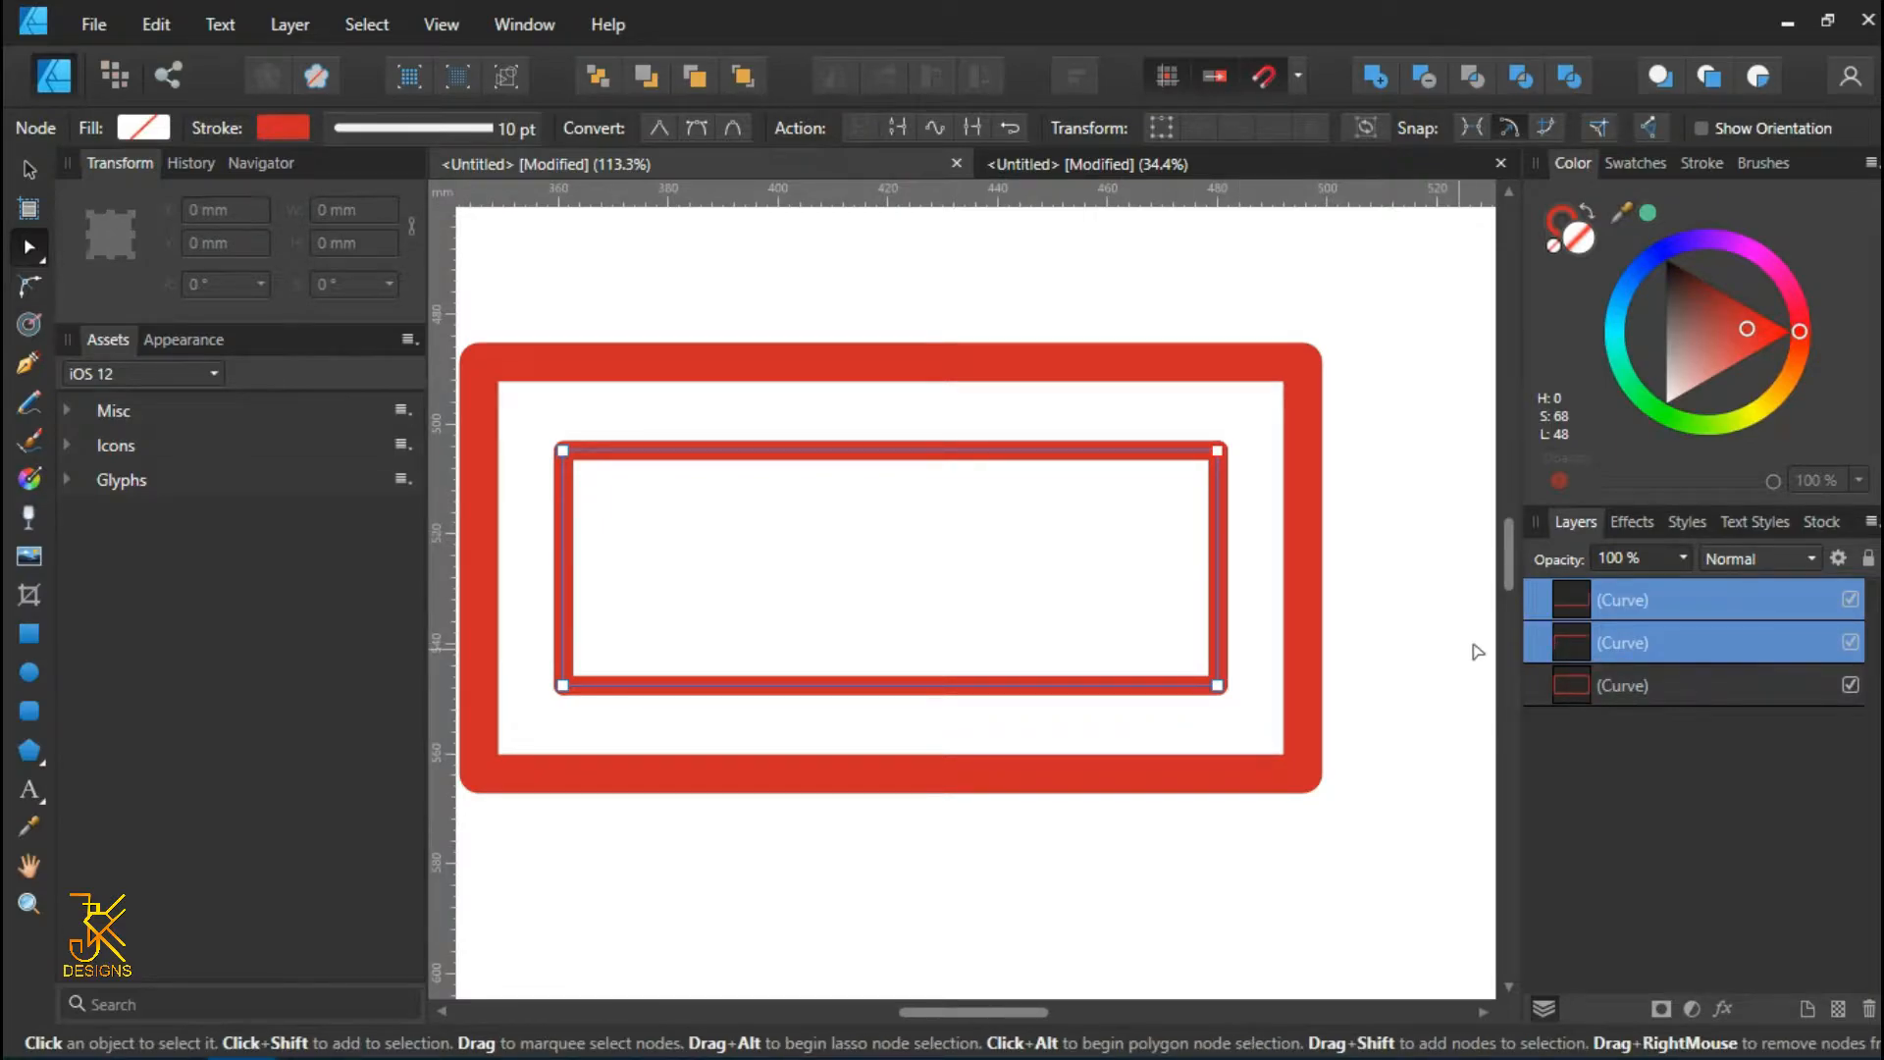
- Delete the lower-right half of the split inner rectangle, keeping its upper and left sides
click(1562, 638)
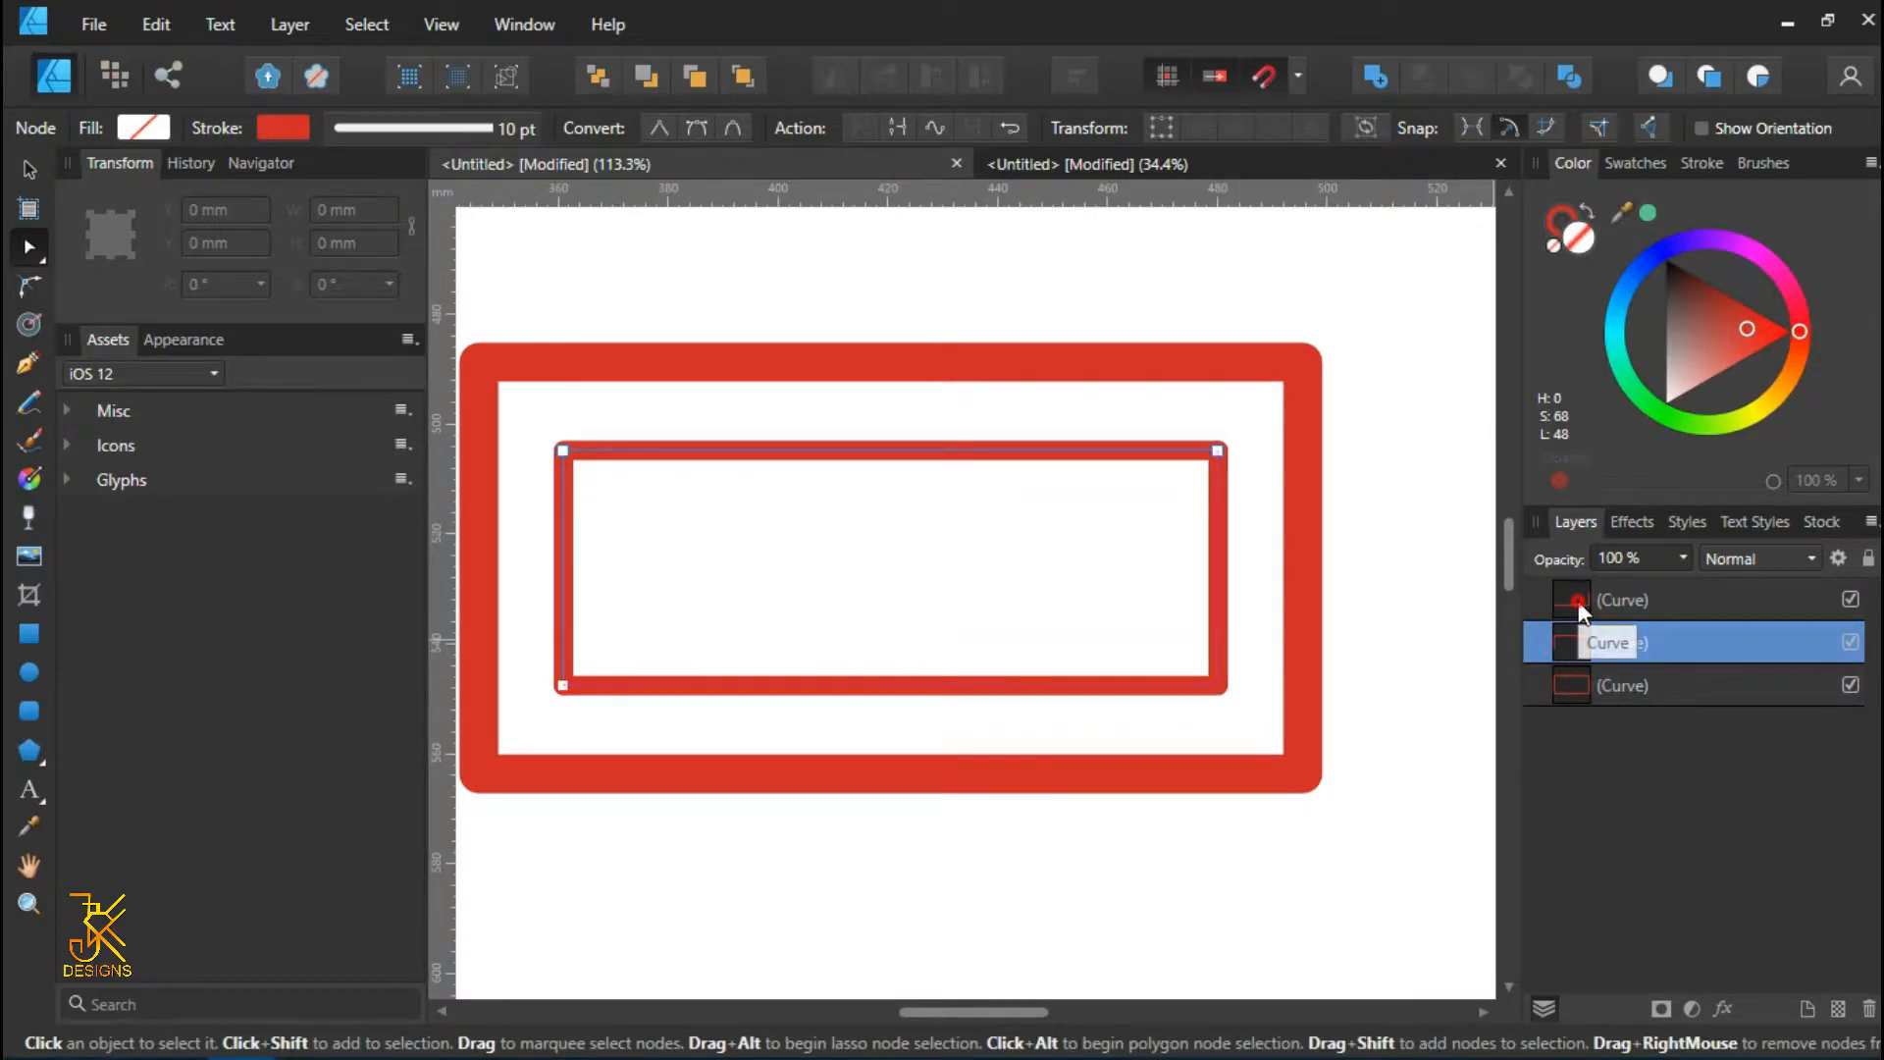
click(1578, 601)
click(43, 172)
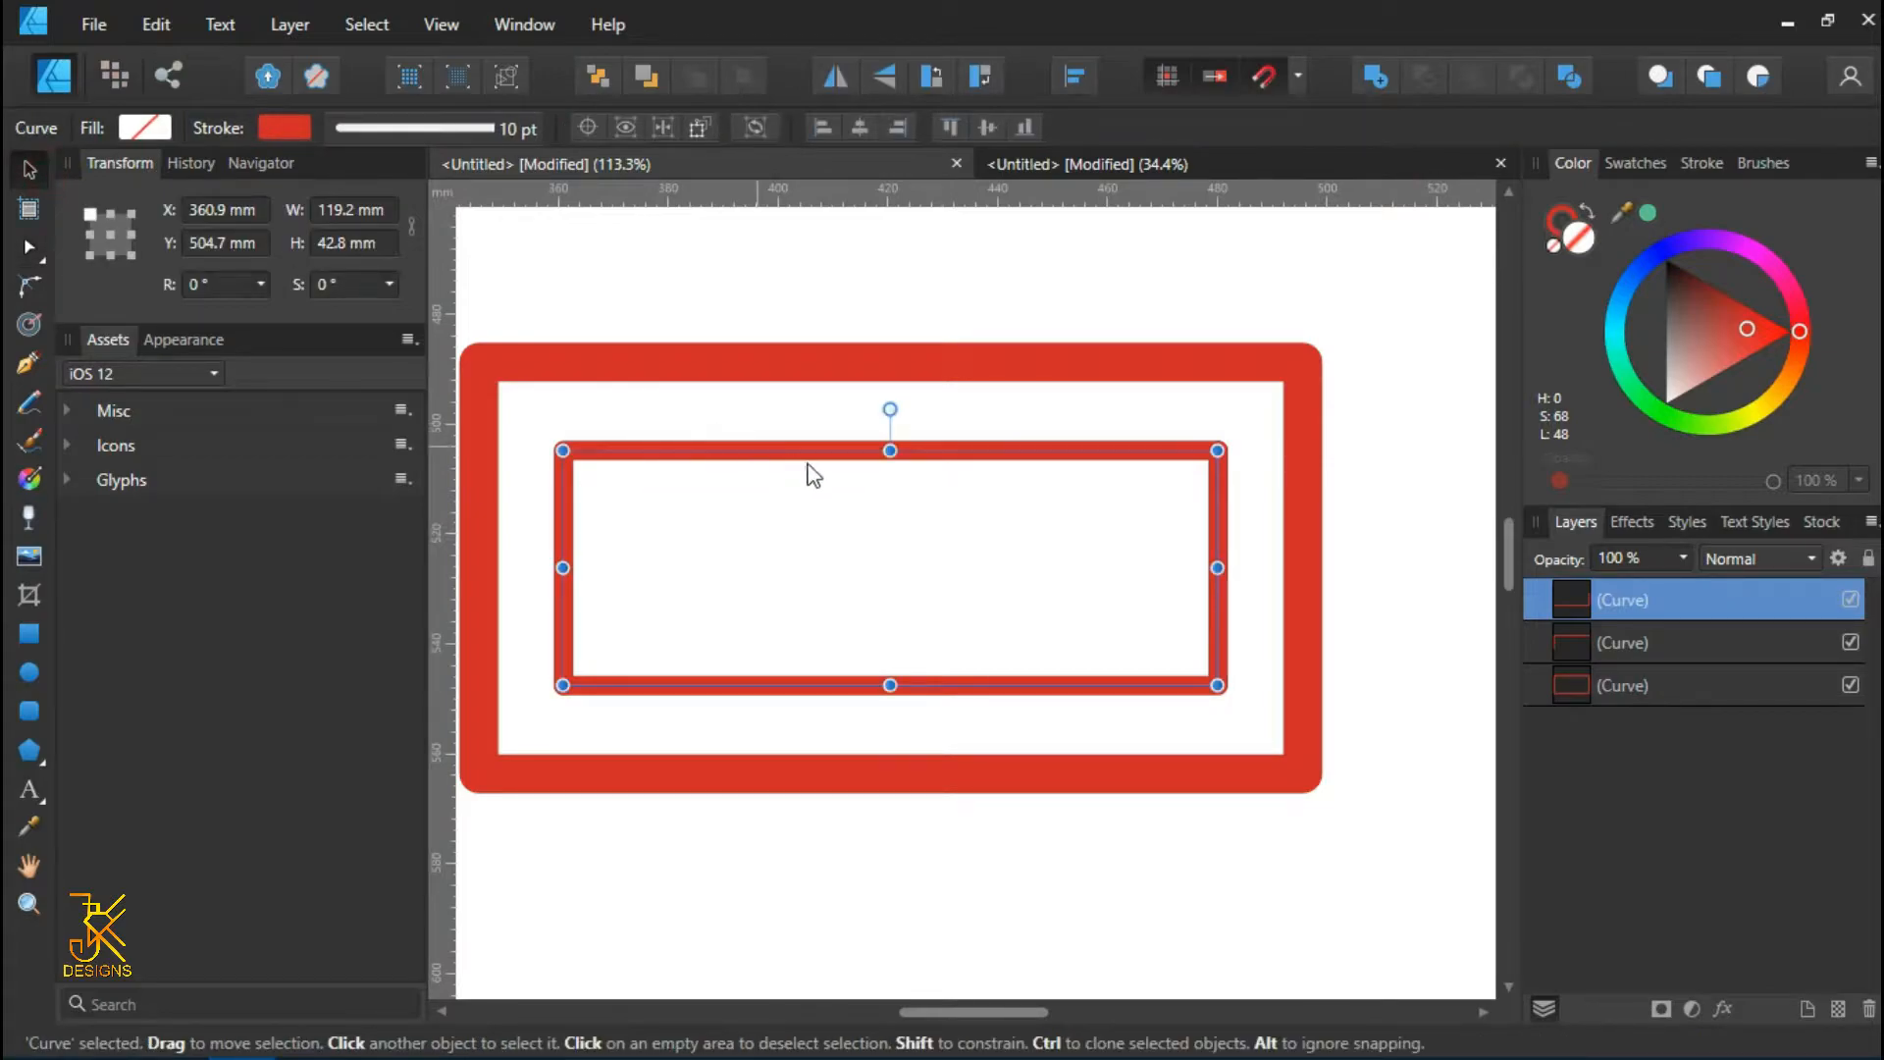
click(1173, 703)
click(1172, 684)
click(1576, 646)
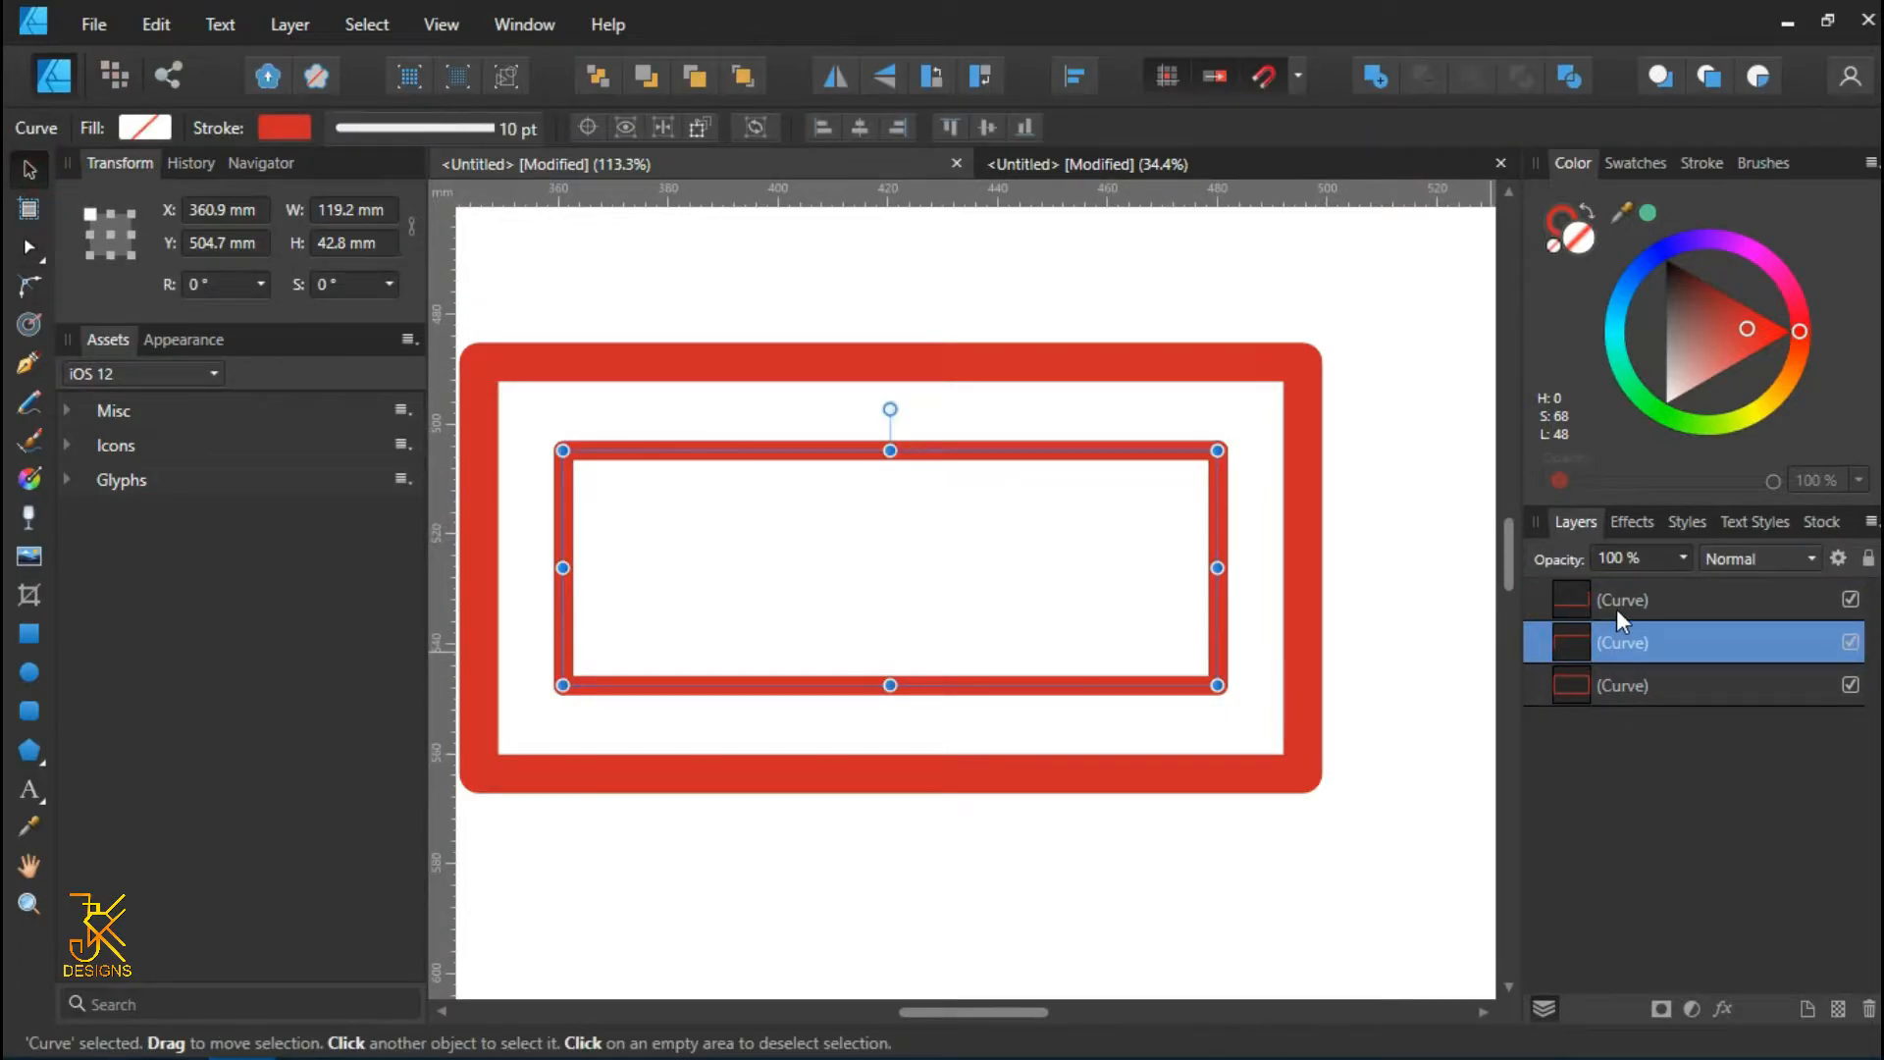
key(Delete)
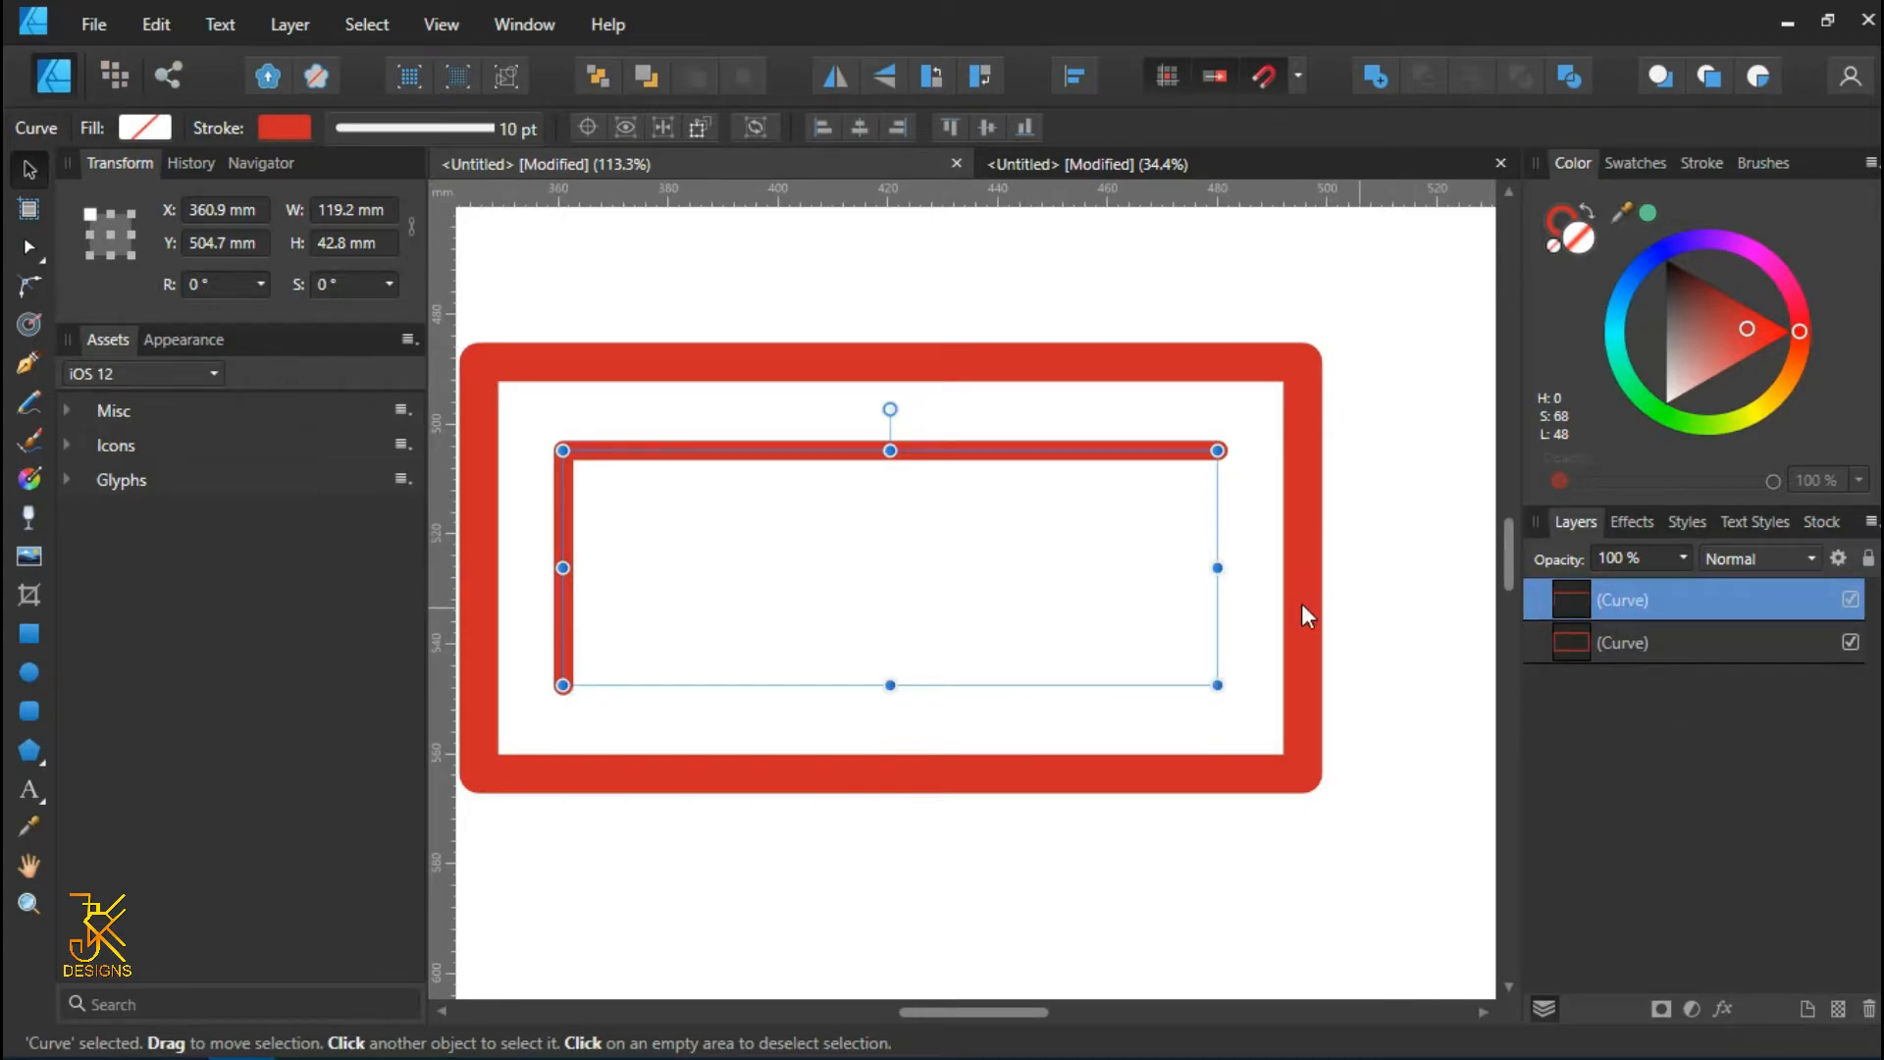
click(1369, 591)
scroll(1199, 546, down, 3)
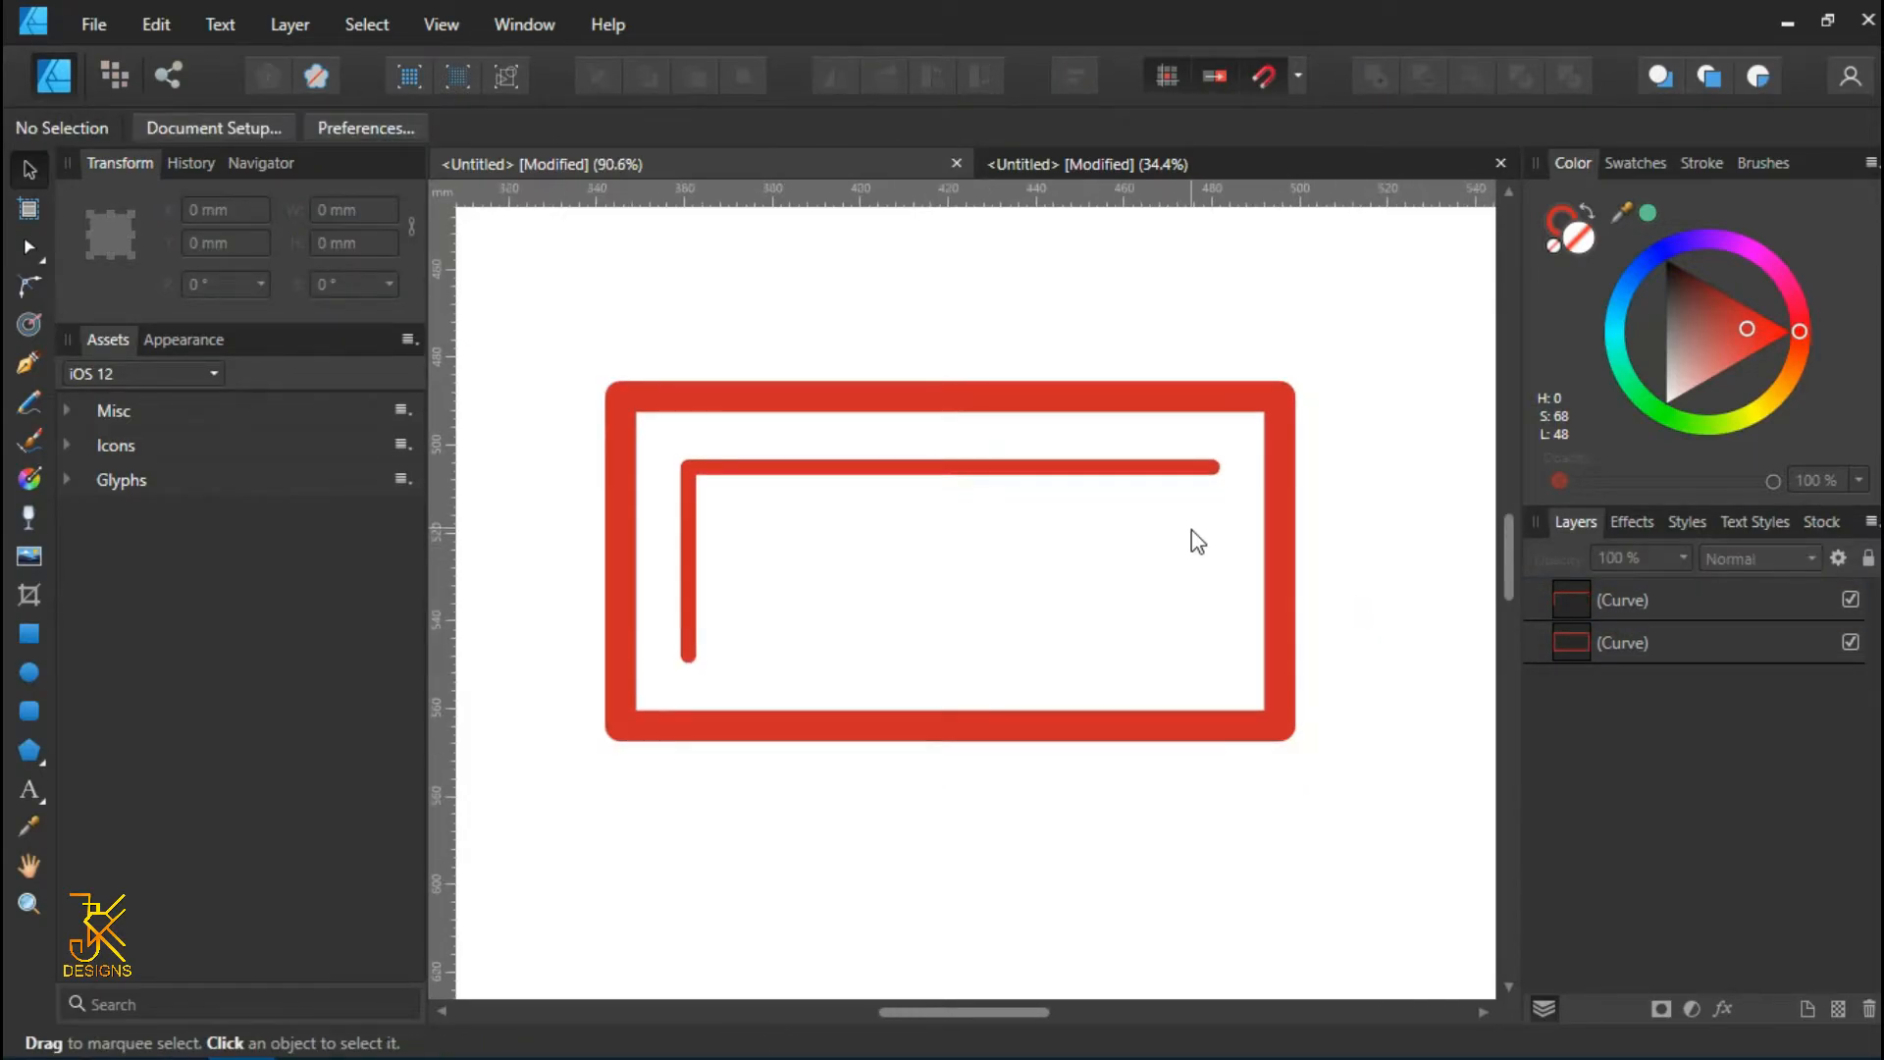
scroll(1199, 542, up, 2)
click(1283, 395)
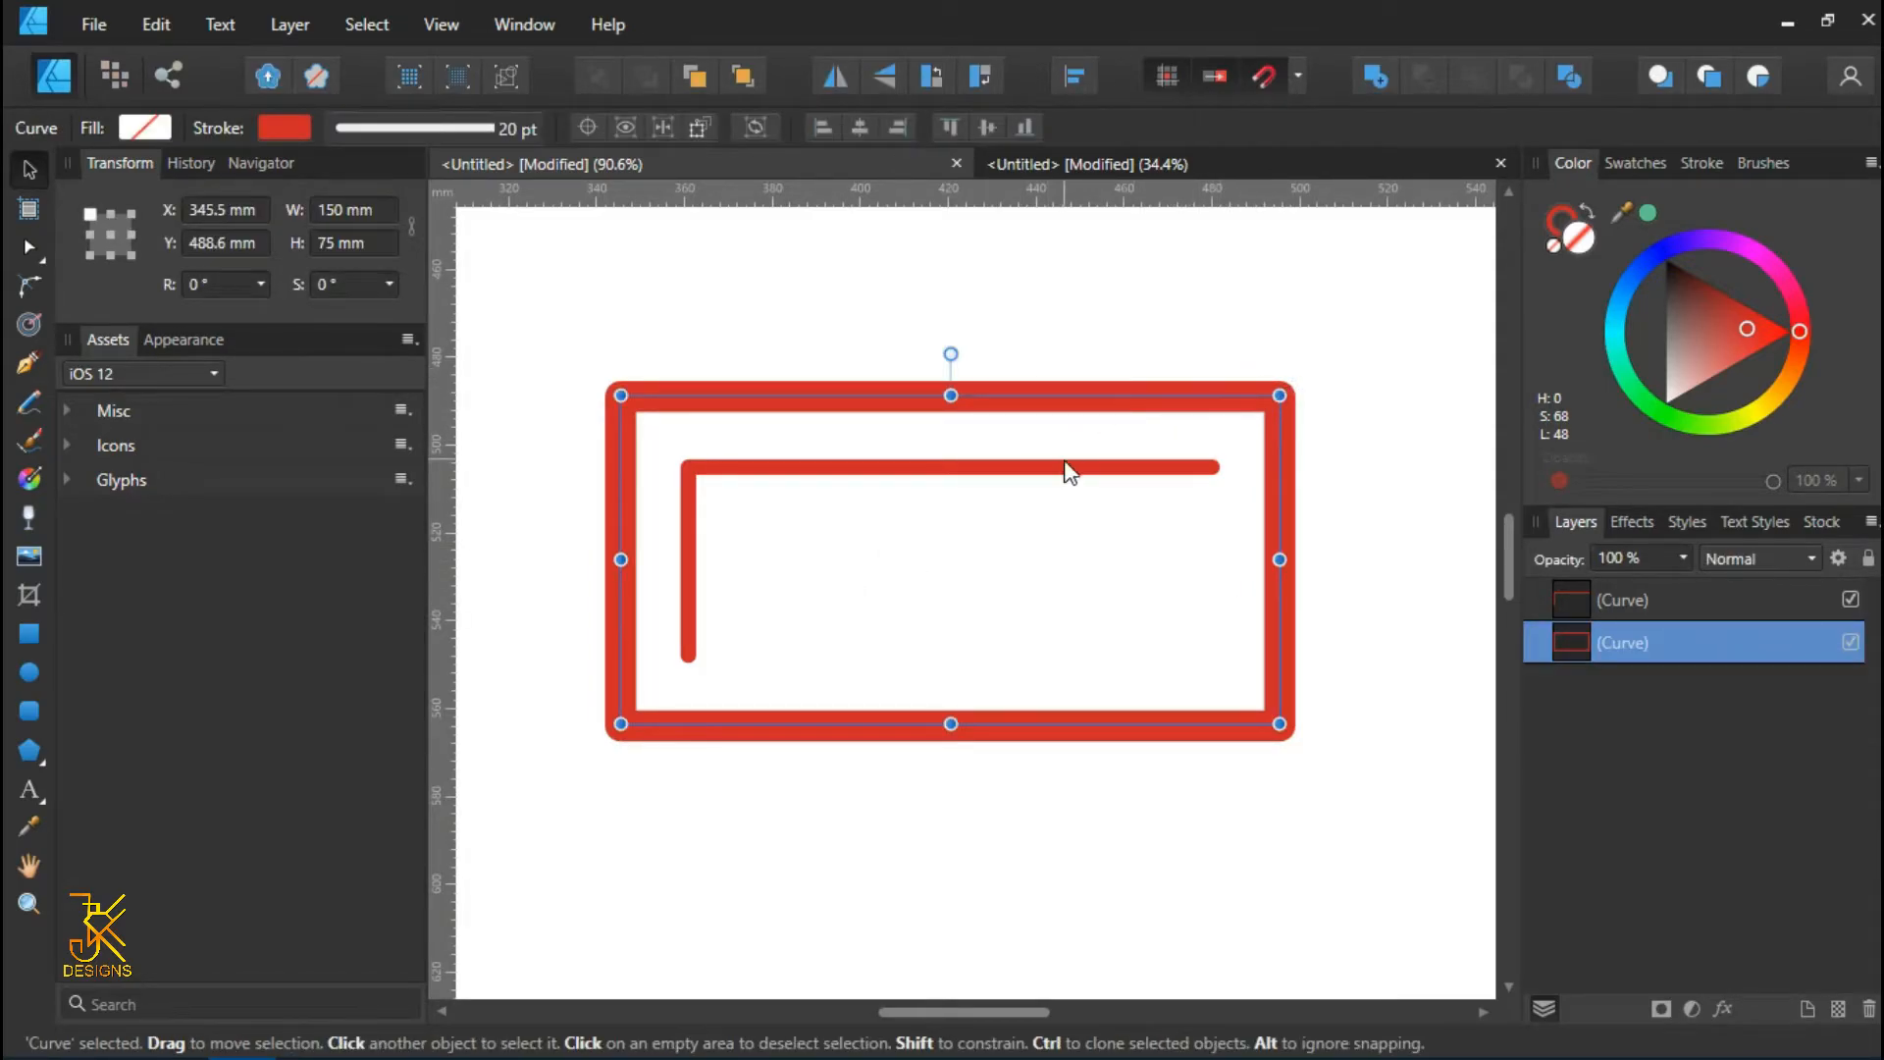
click(1396, 302)
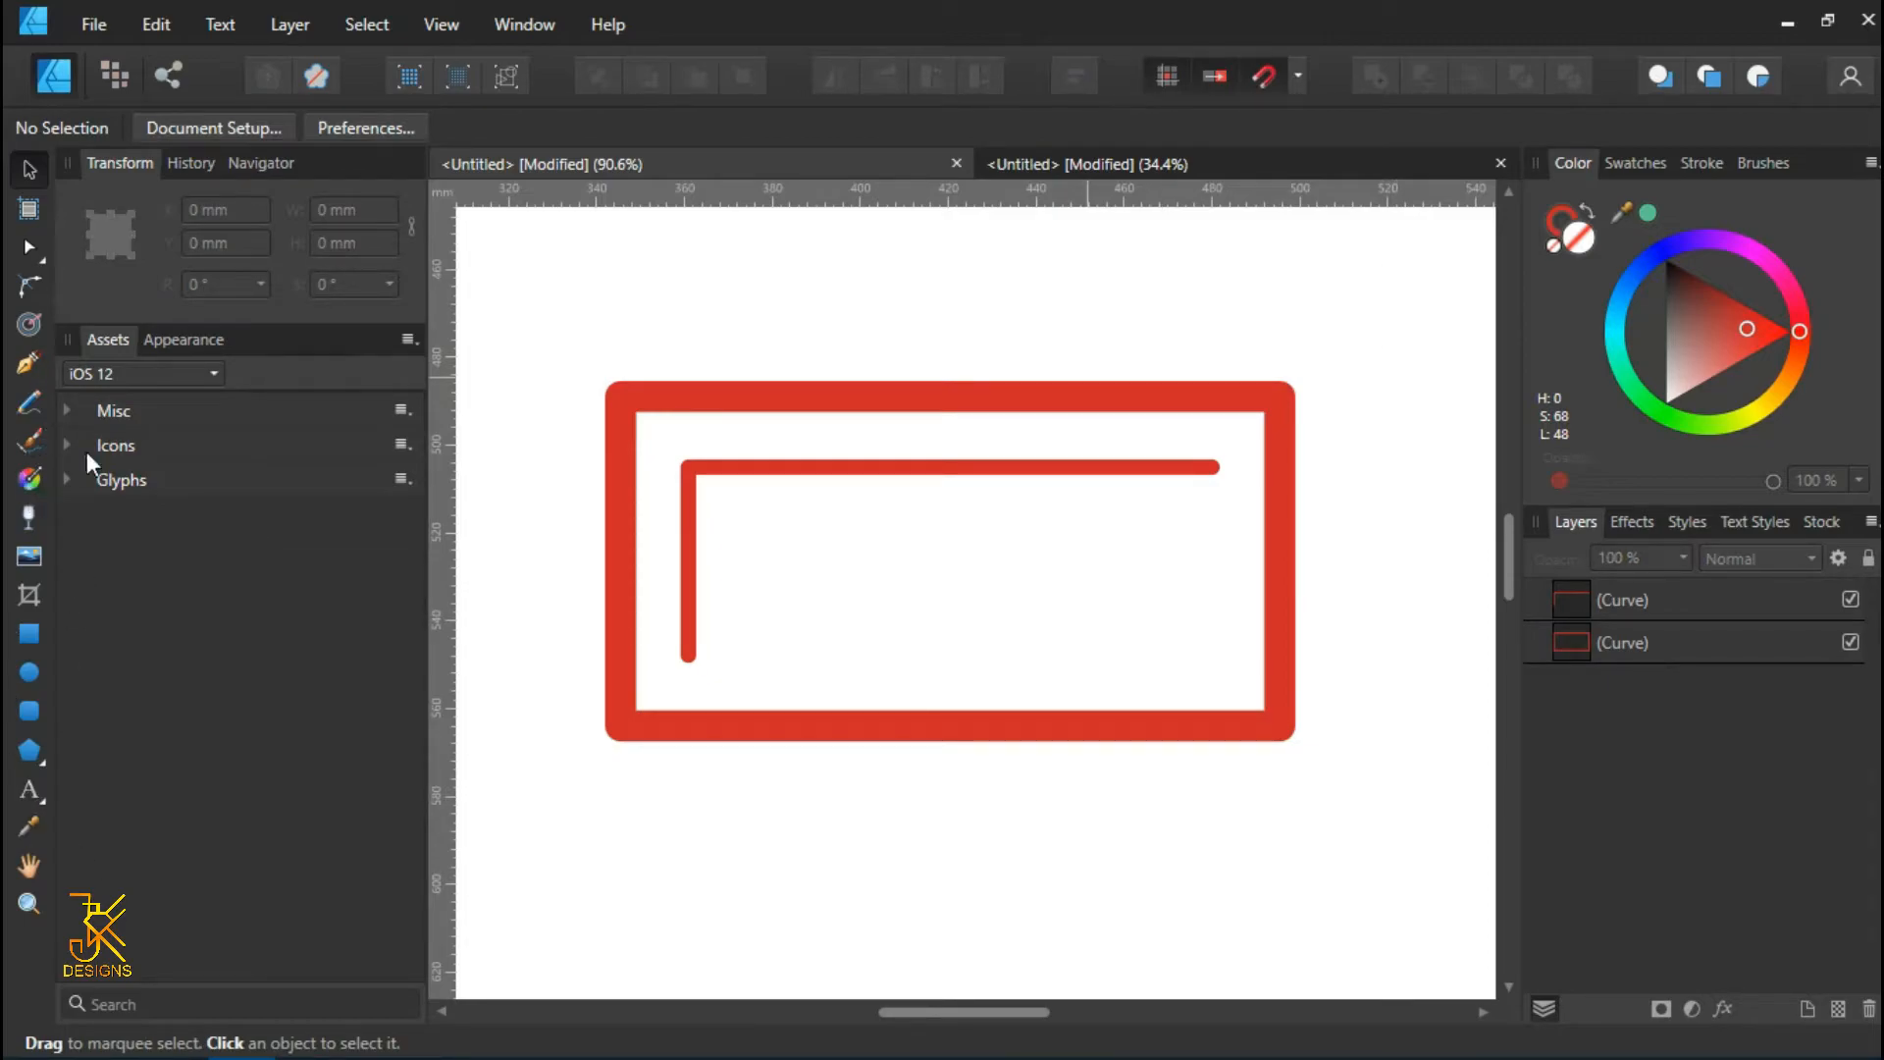
- Draw a 2 pt diagonal line about 82 mm long with the Pen tool, from the outer frame's upper edge down to its lower edge
click(27, 361)
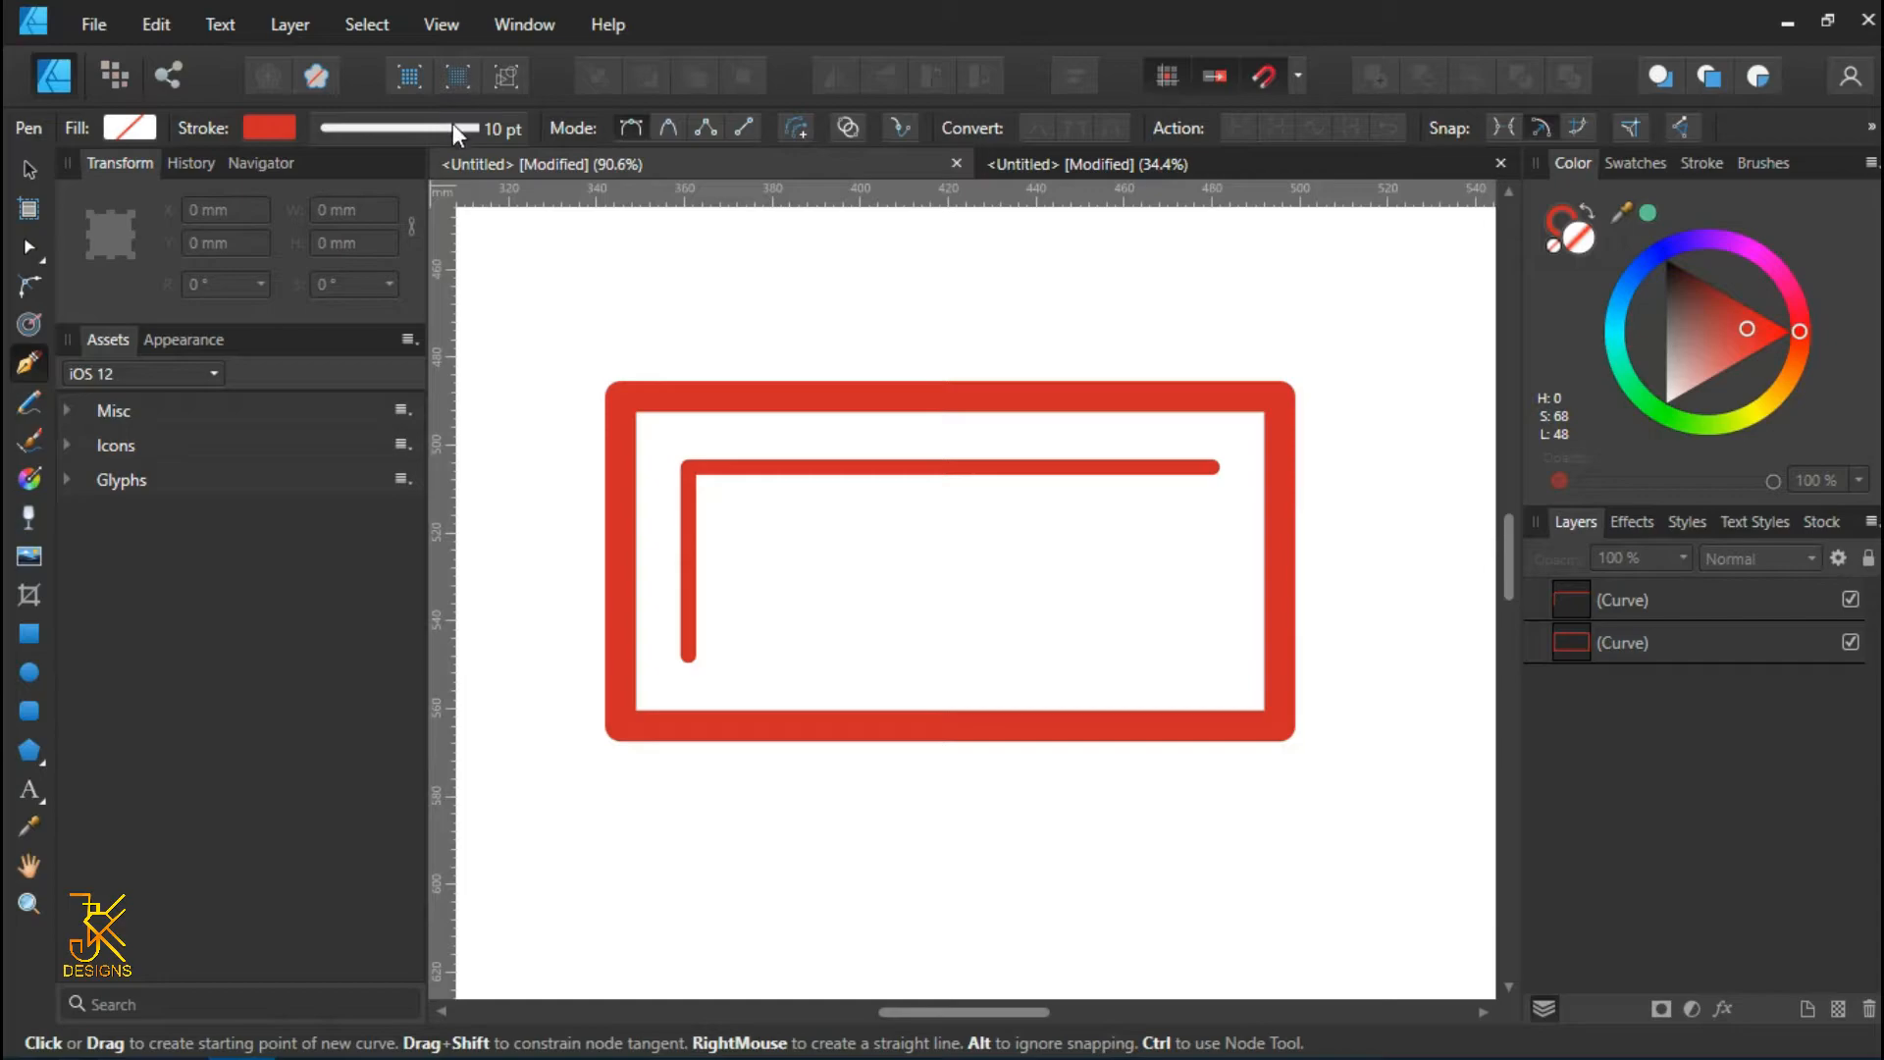
click(452, 125)
scroll(514, 228, down, 8)
click(1224, 396)
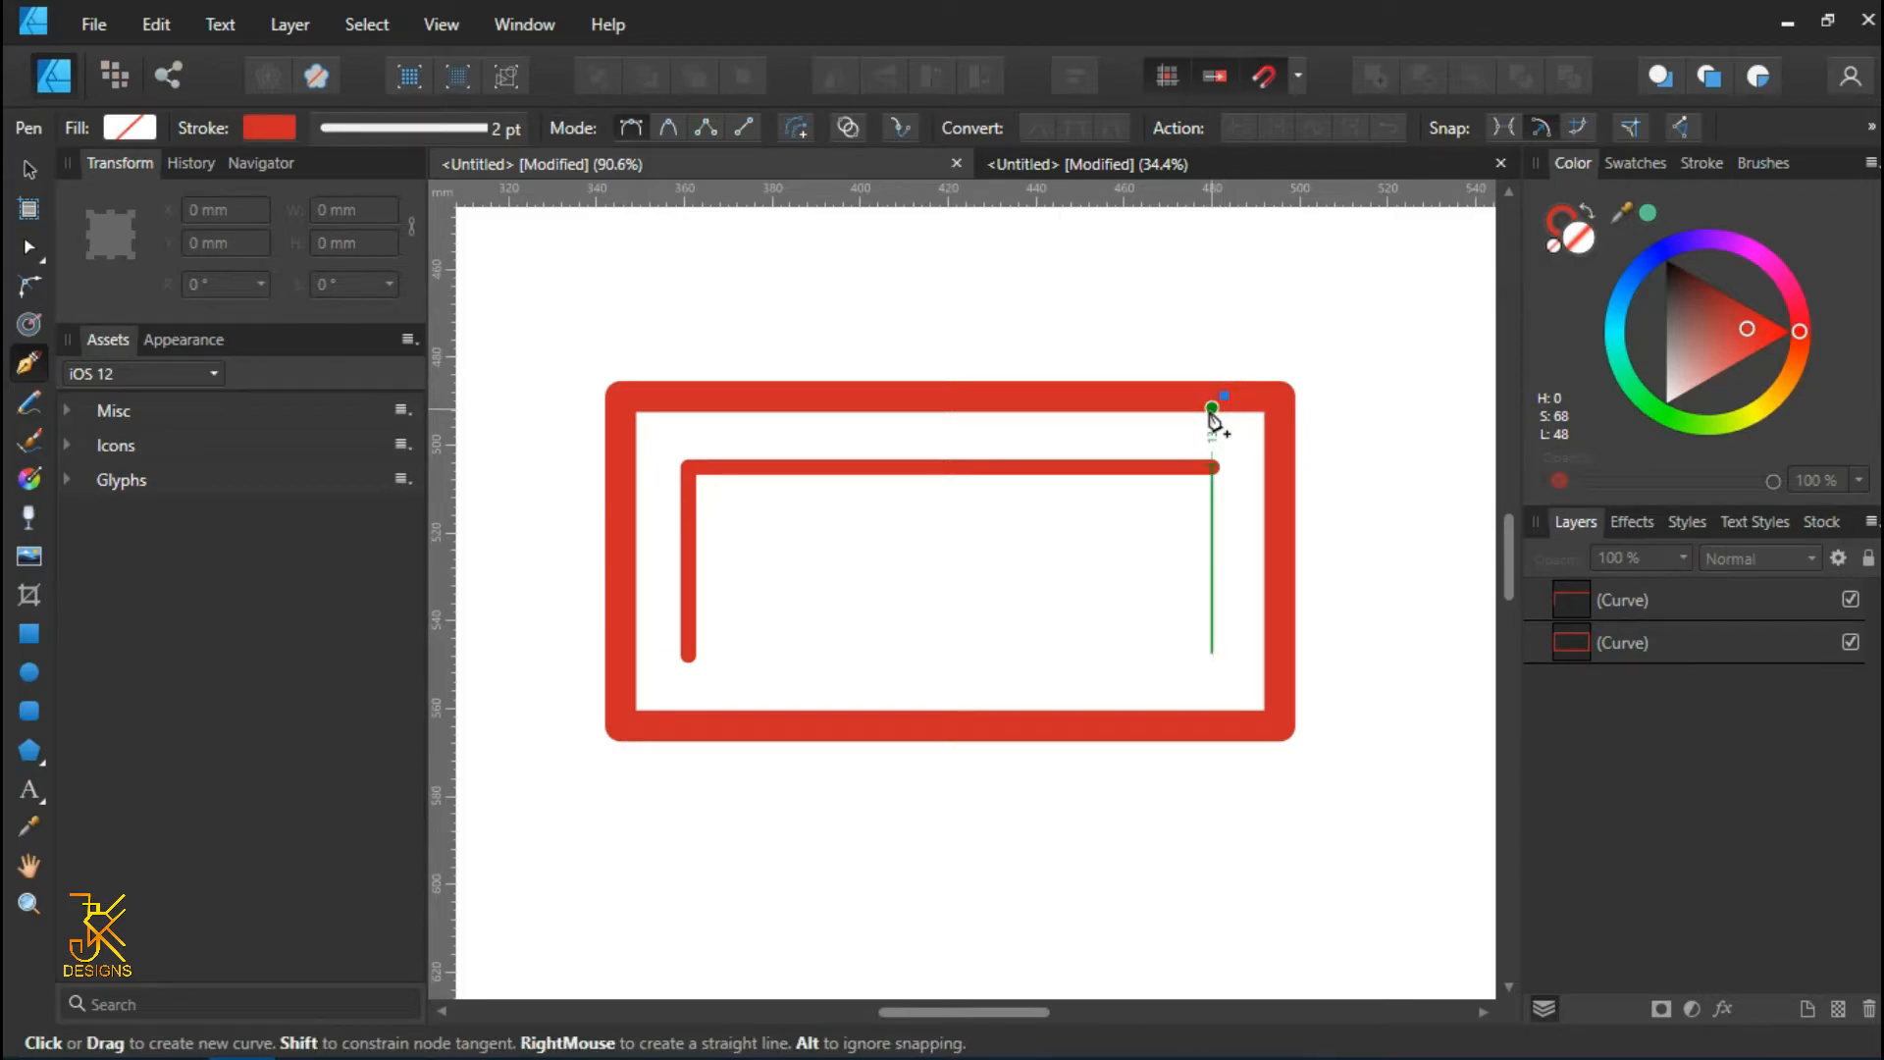
click(1077, 724)
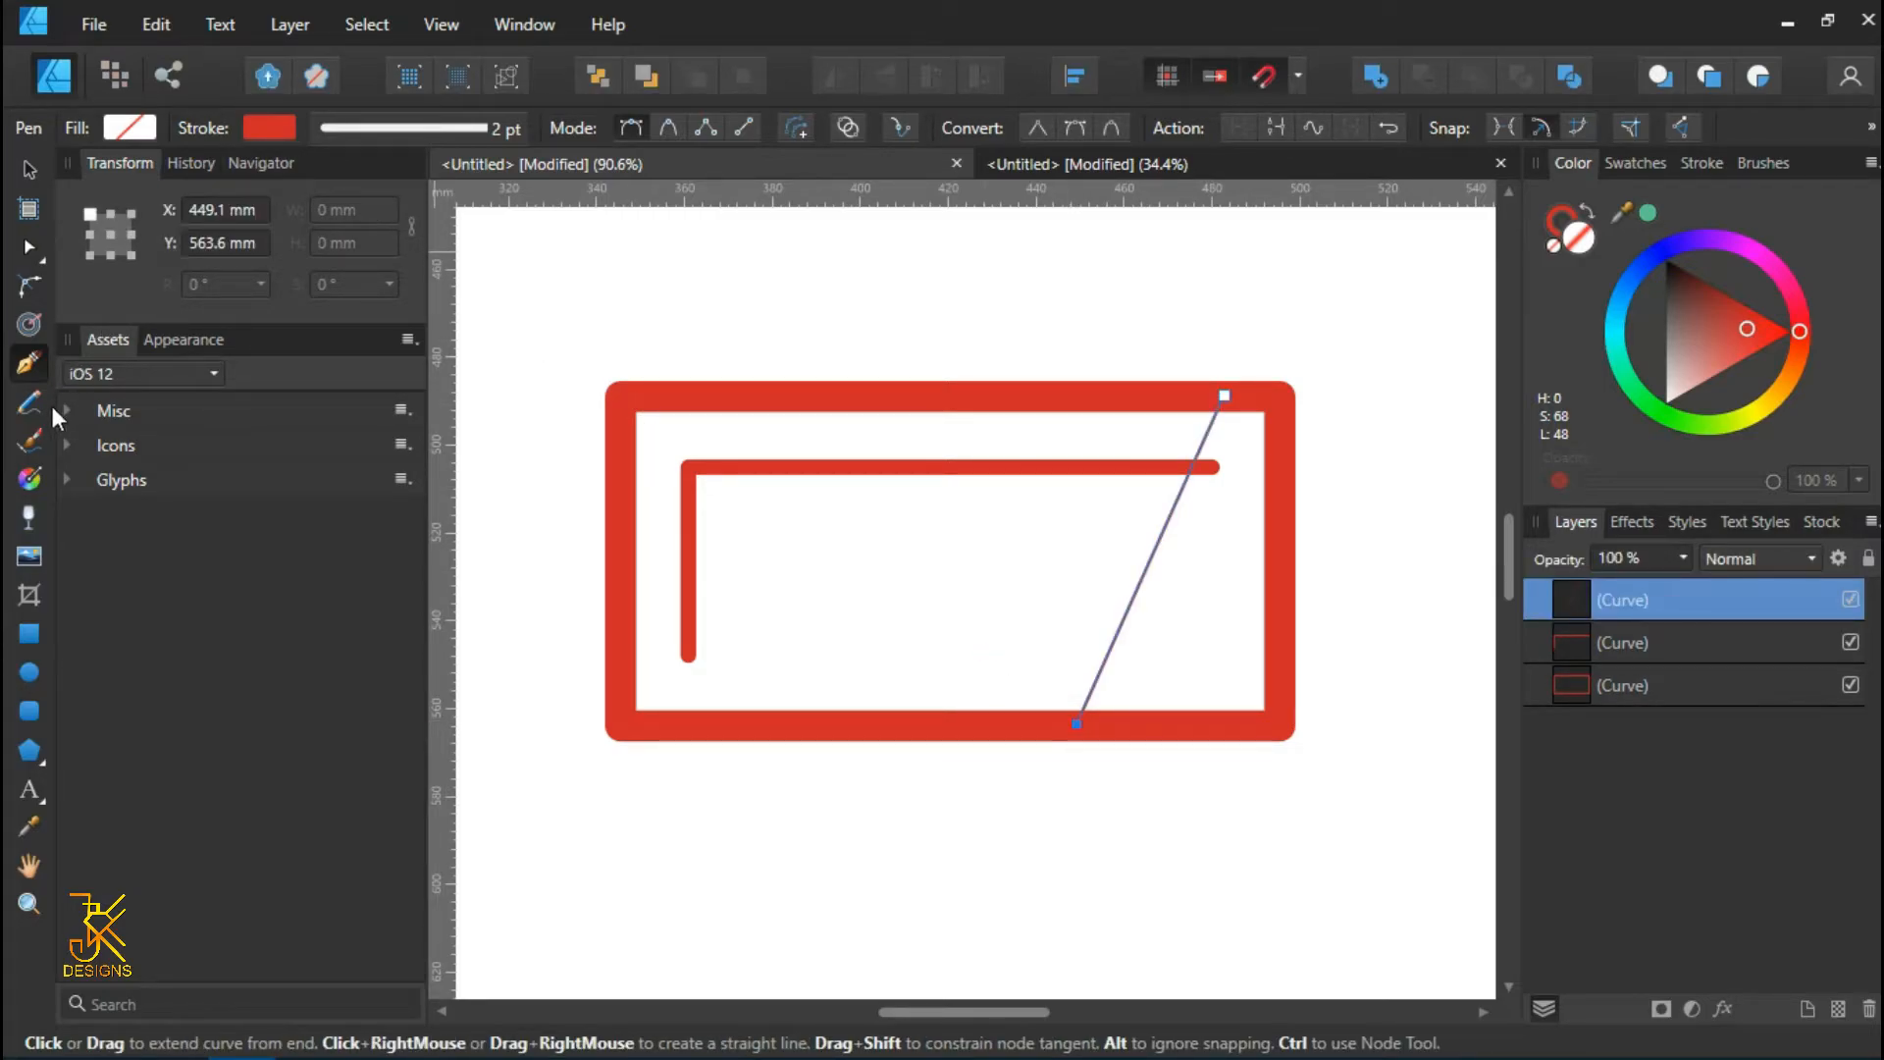
- Lengthen the diagonal line at both ends to about 119 mm so it extends past the outer frame
click(29, 169)
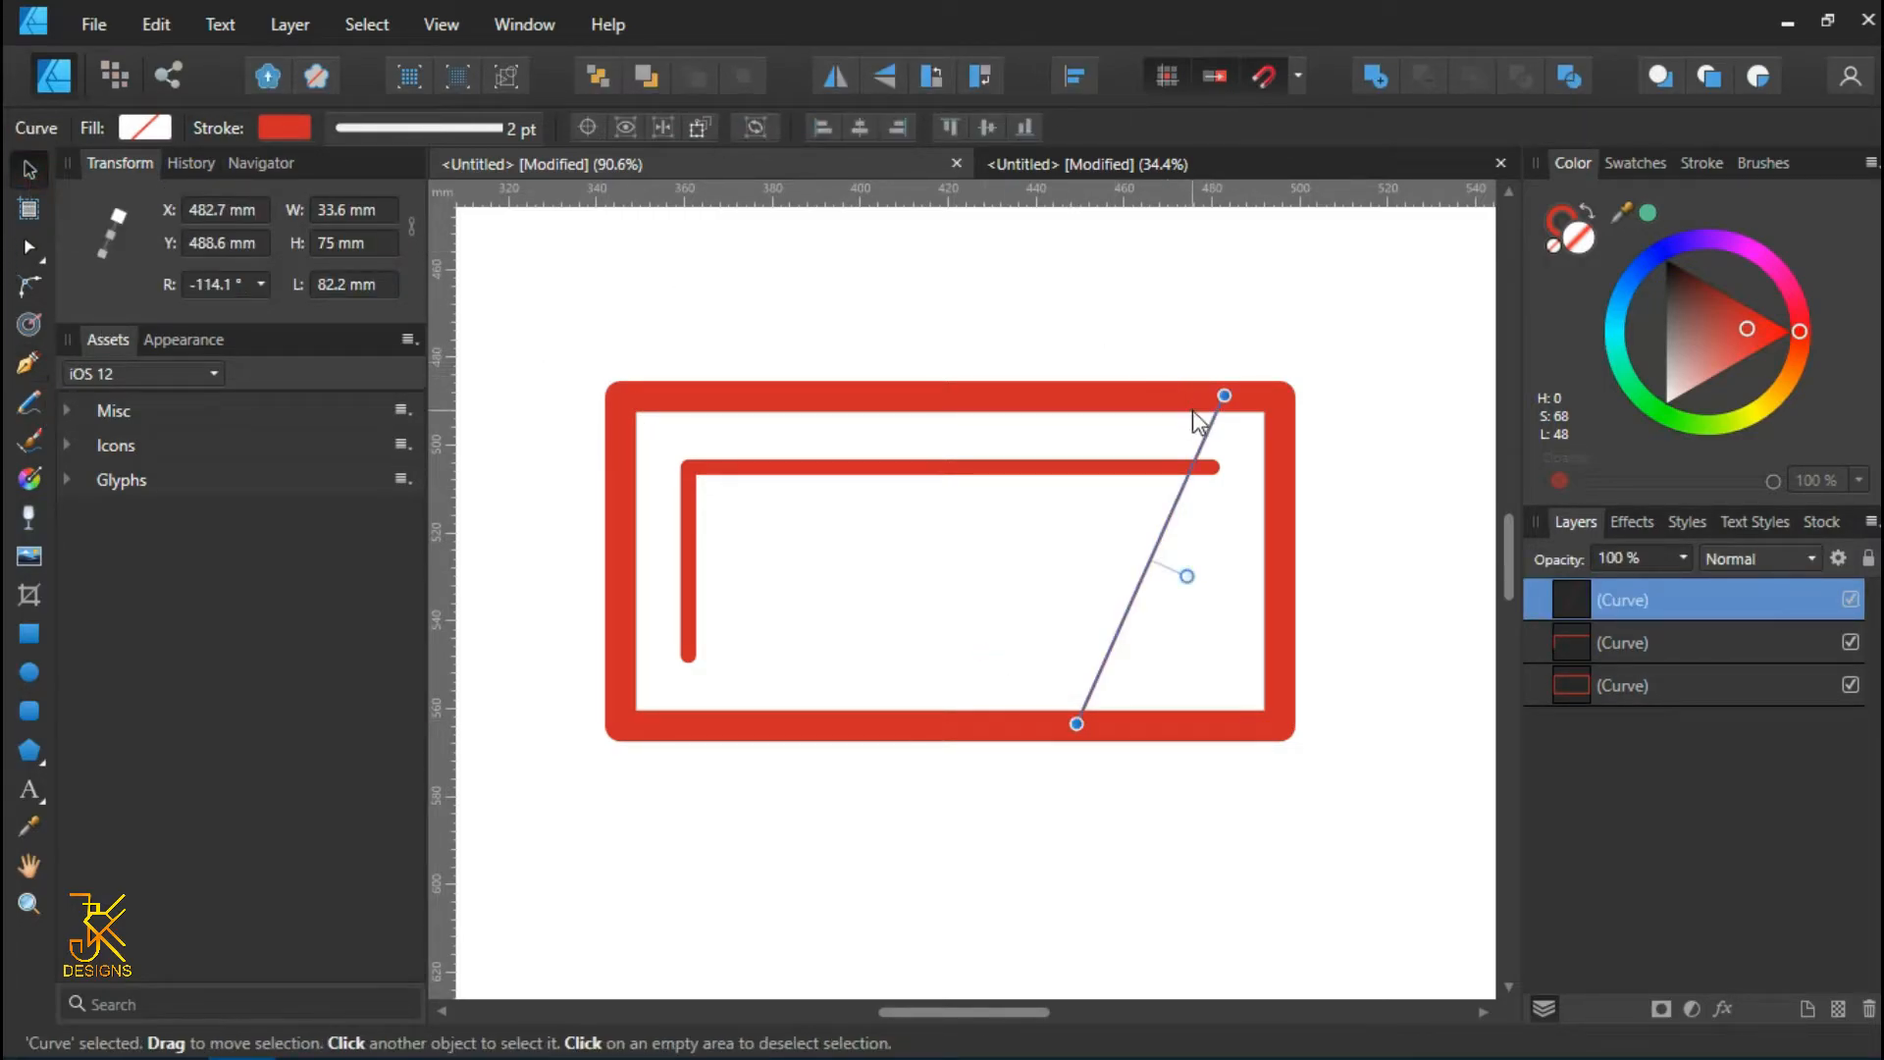
drag(1229, 392, 1271, 328)
scroll(1300, 403, down, 1)
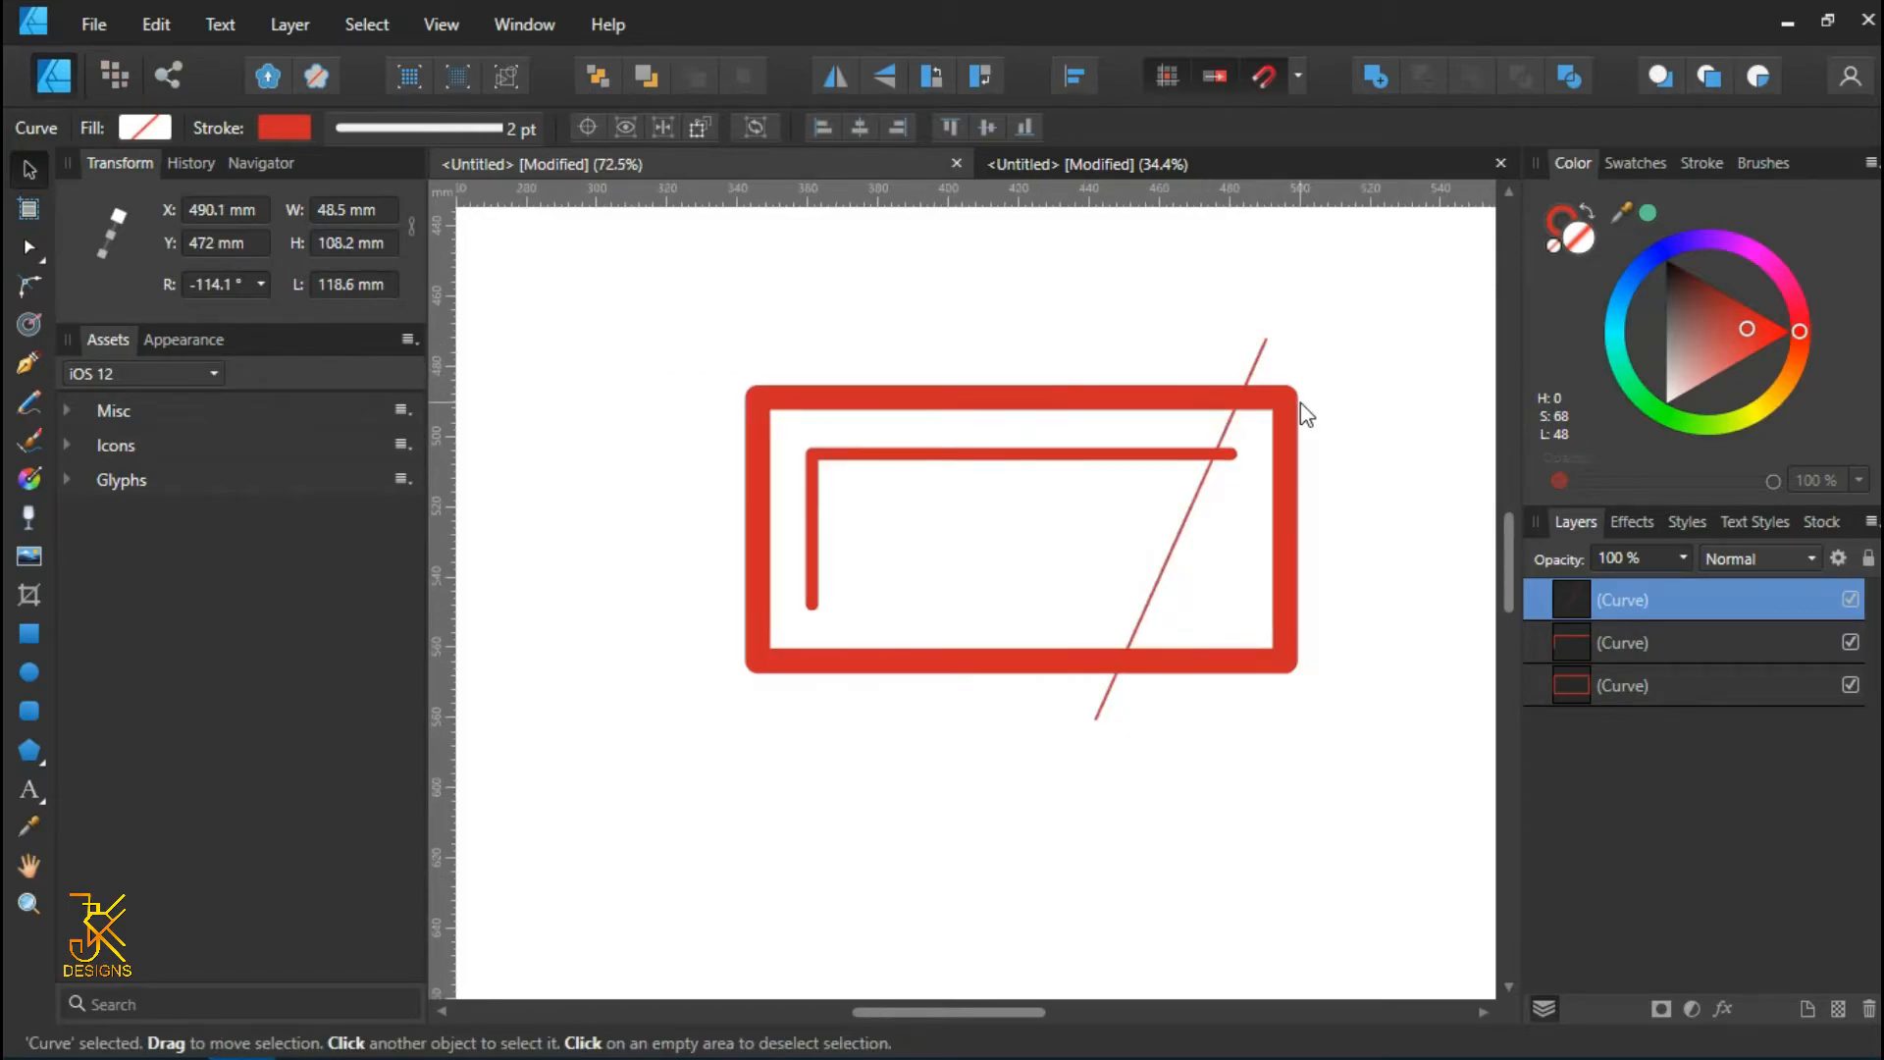
- Expand the strokes of the outer frame, the inner L-shaped line and the diagonal line into filled shapes
drag(1405, 490, 1304, 543)
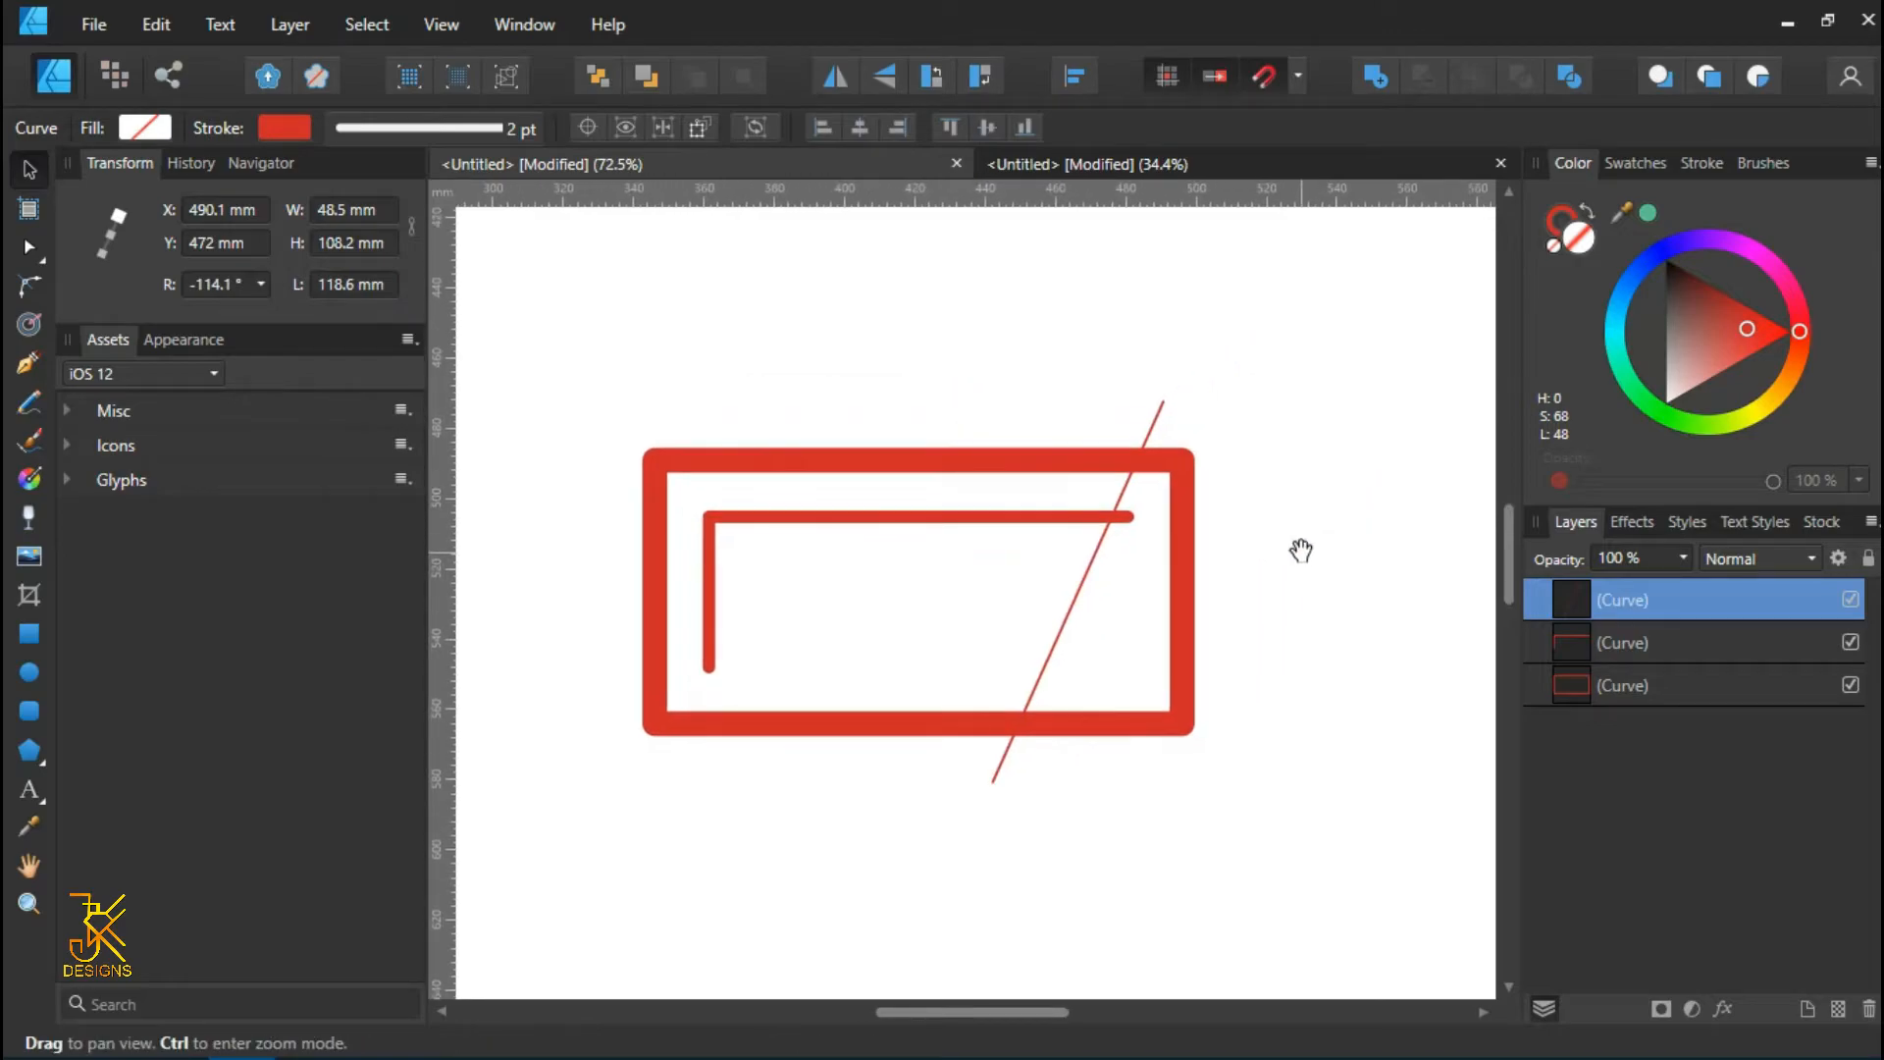
click(757, 346)
click(480, 273)
drag(480, 273, 1338, 950)
drag(525, 295, 1368, 954)
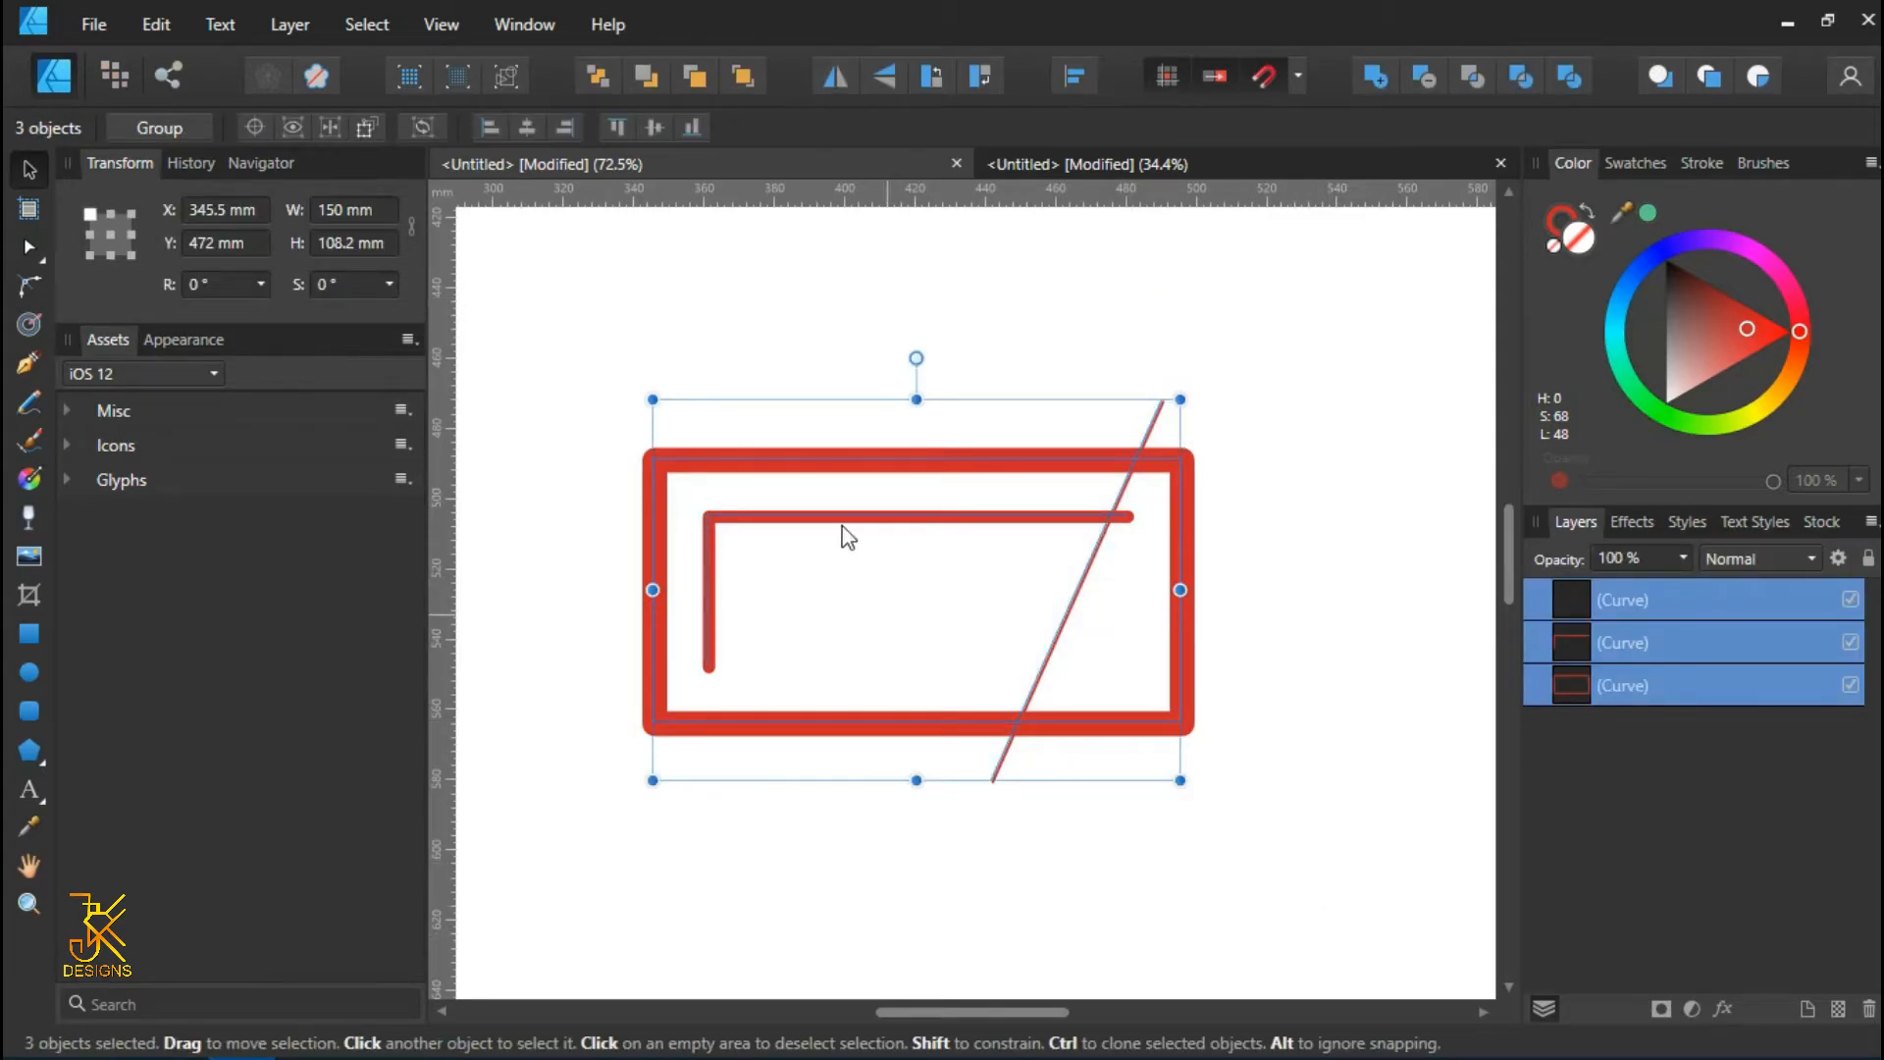
click(282, 18)
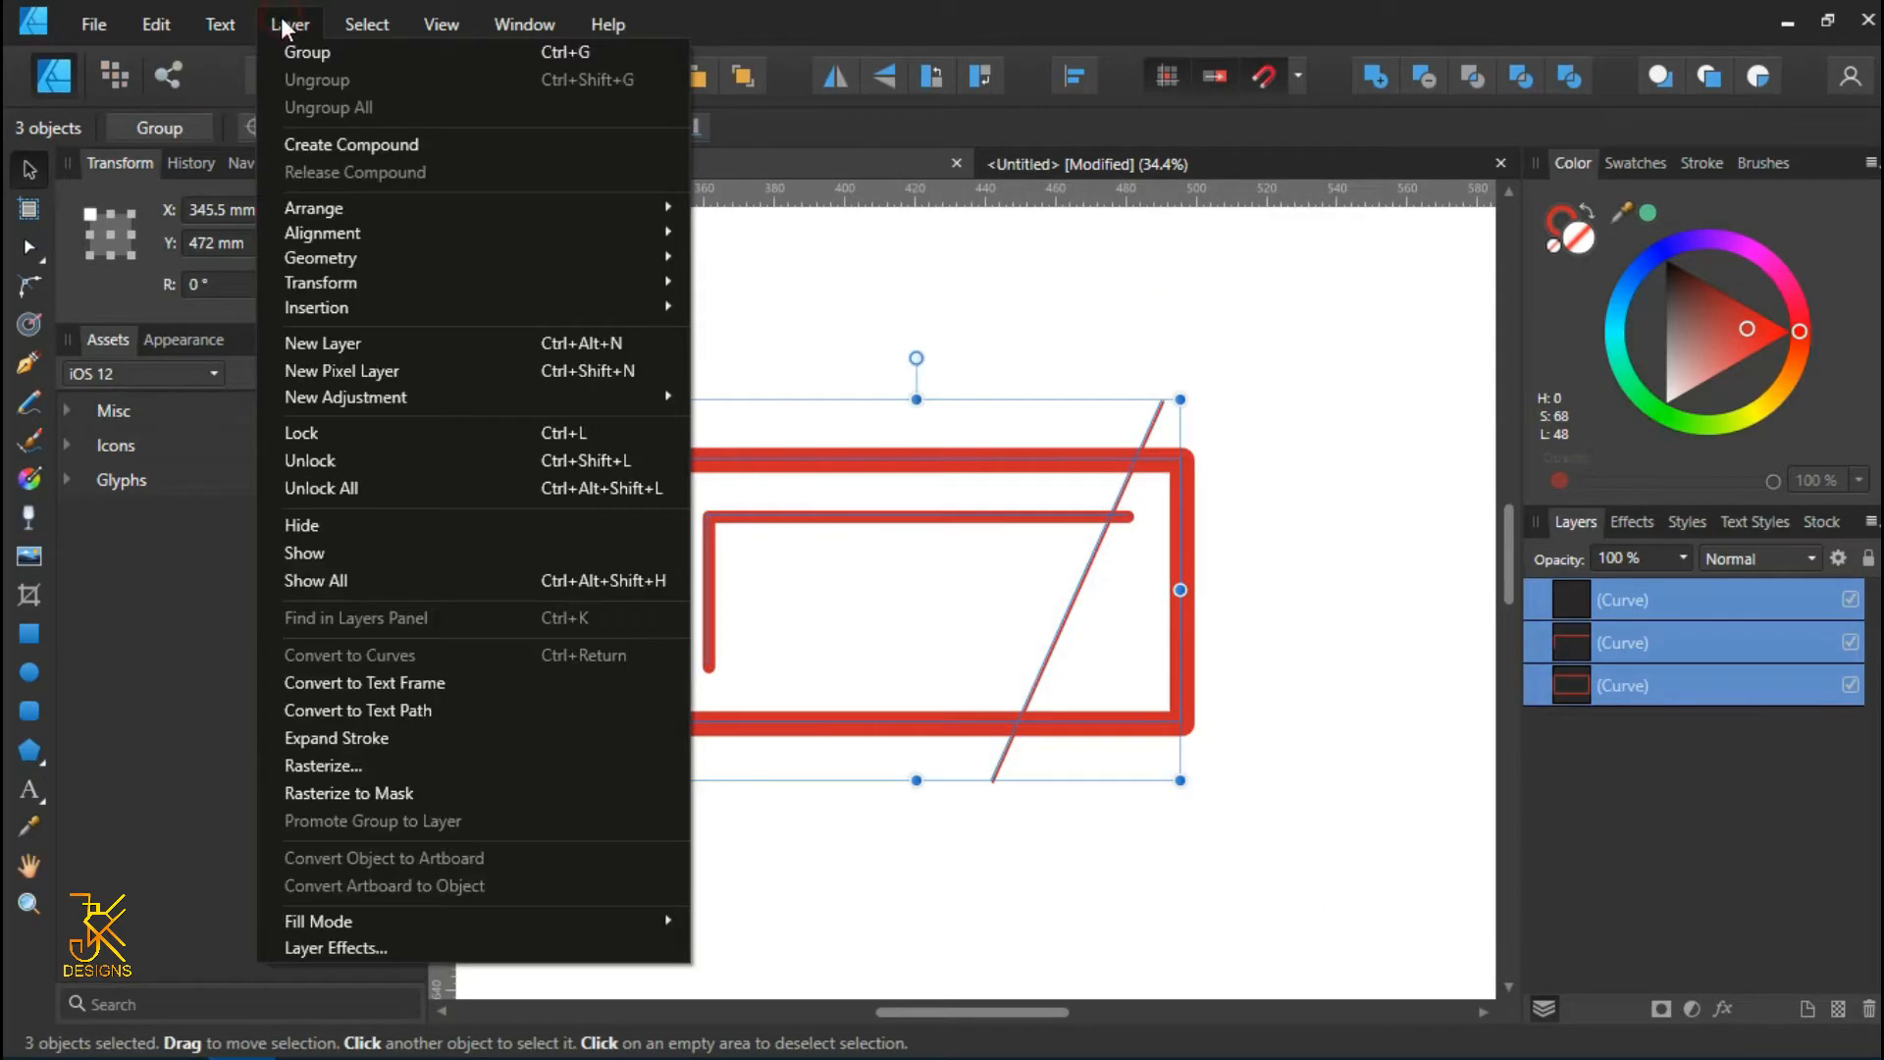
click(381, 731)
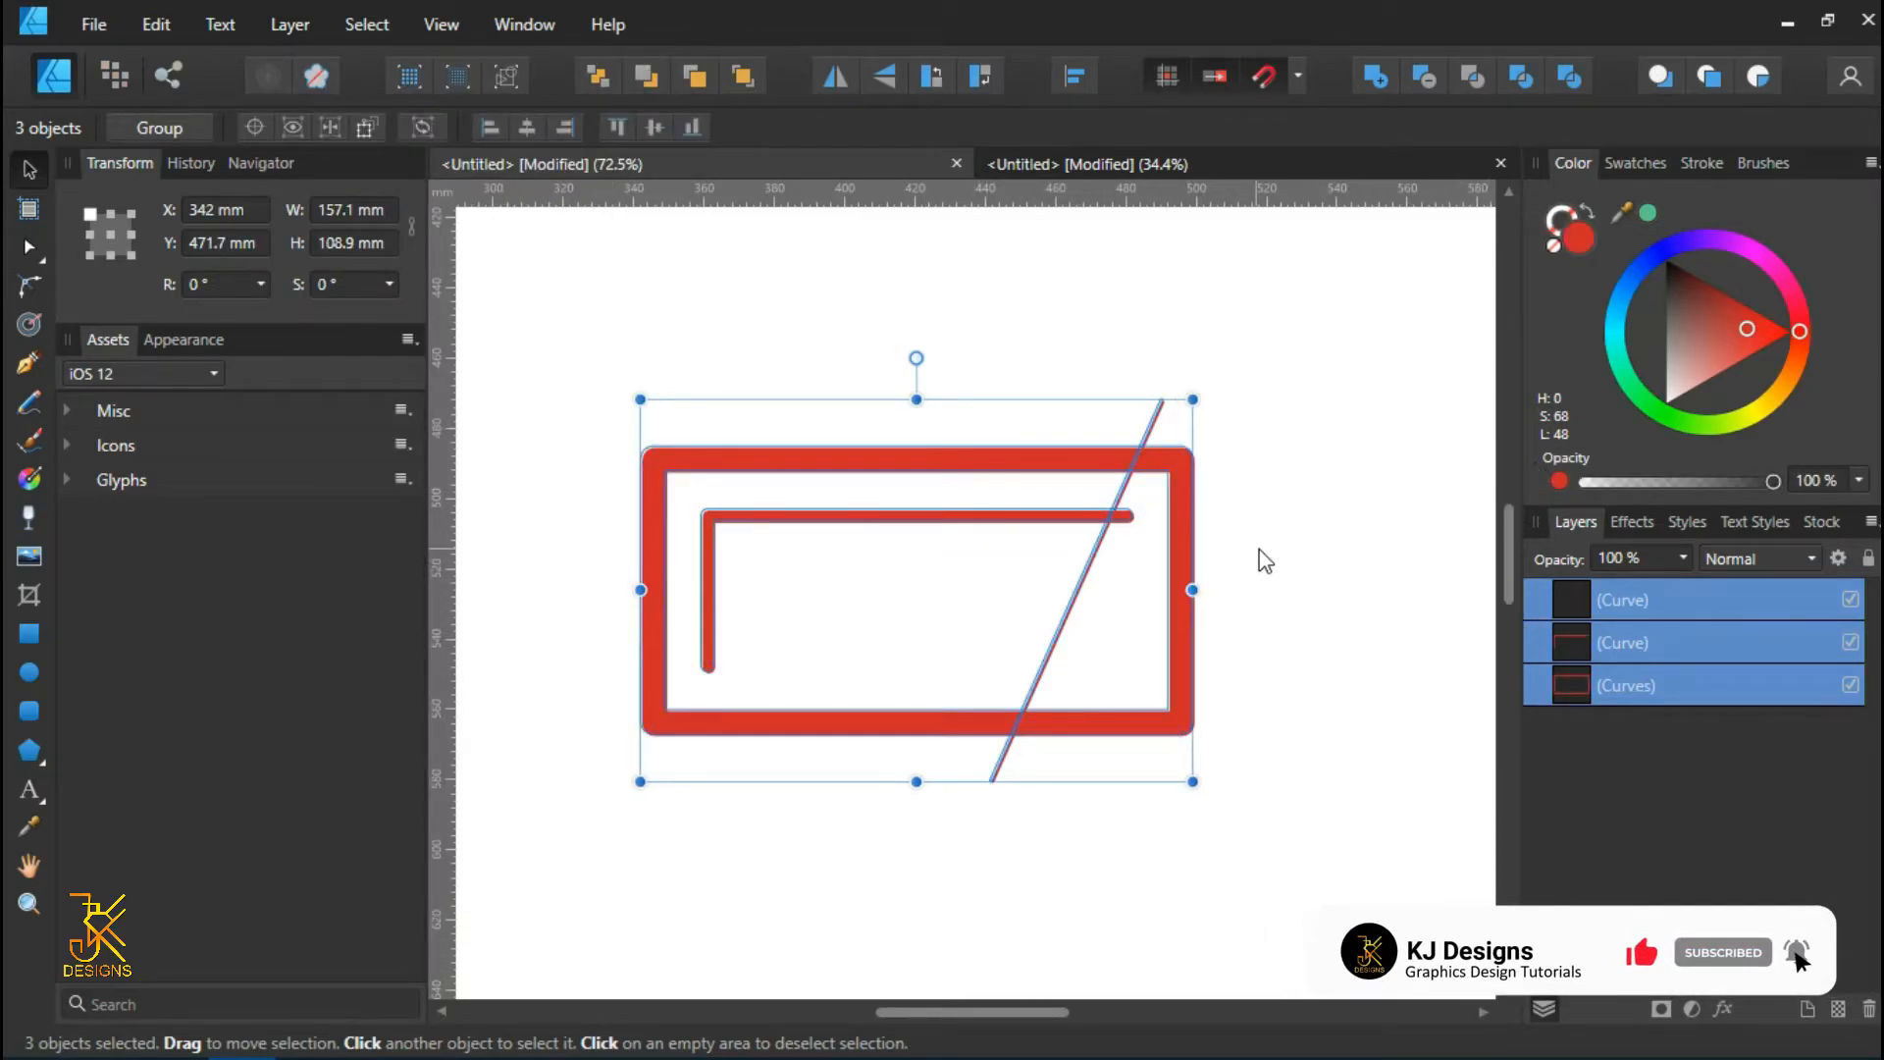
- Divide the three overlapping shapes and delete every piece except the frame and inner line parts to the left of the diagonal
click(1562, 75)
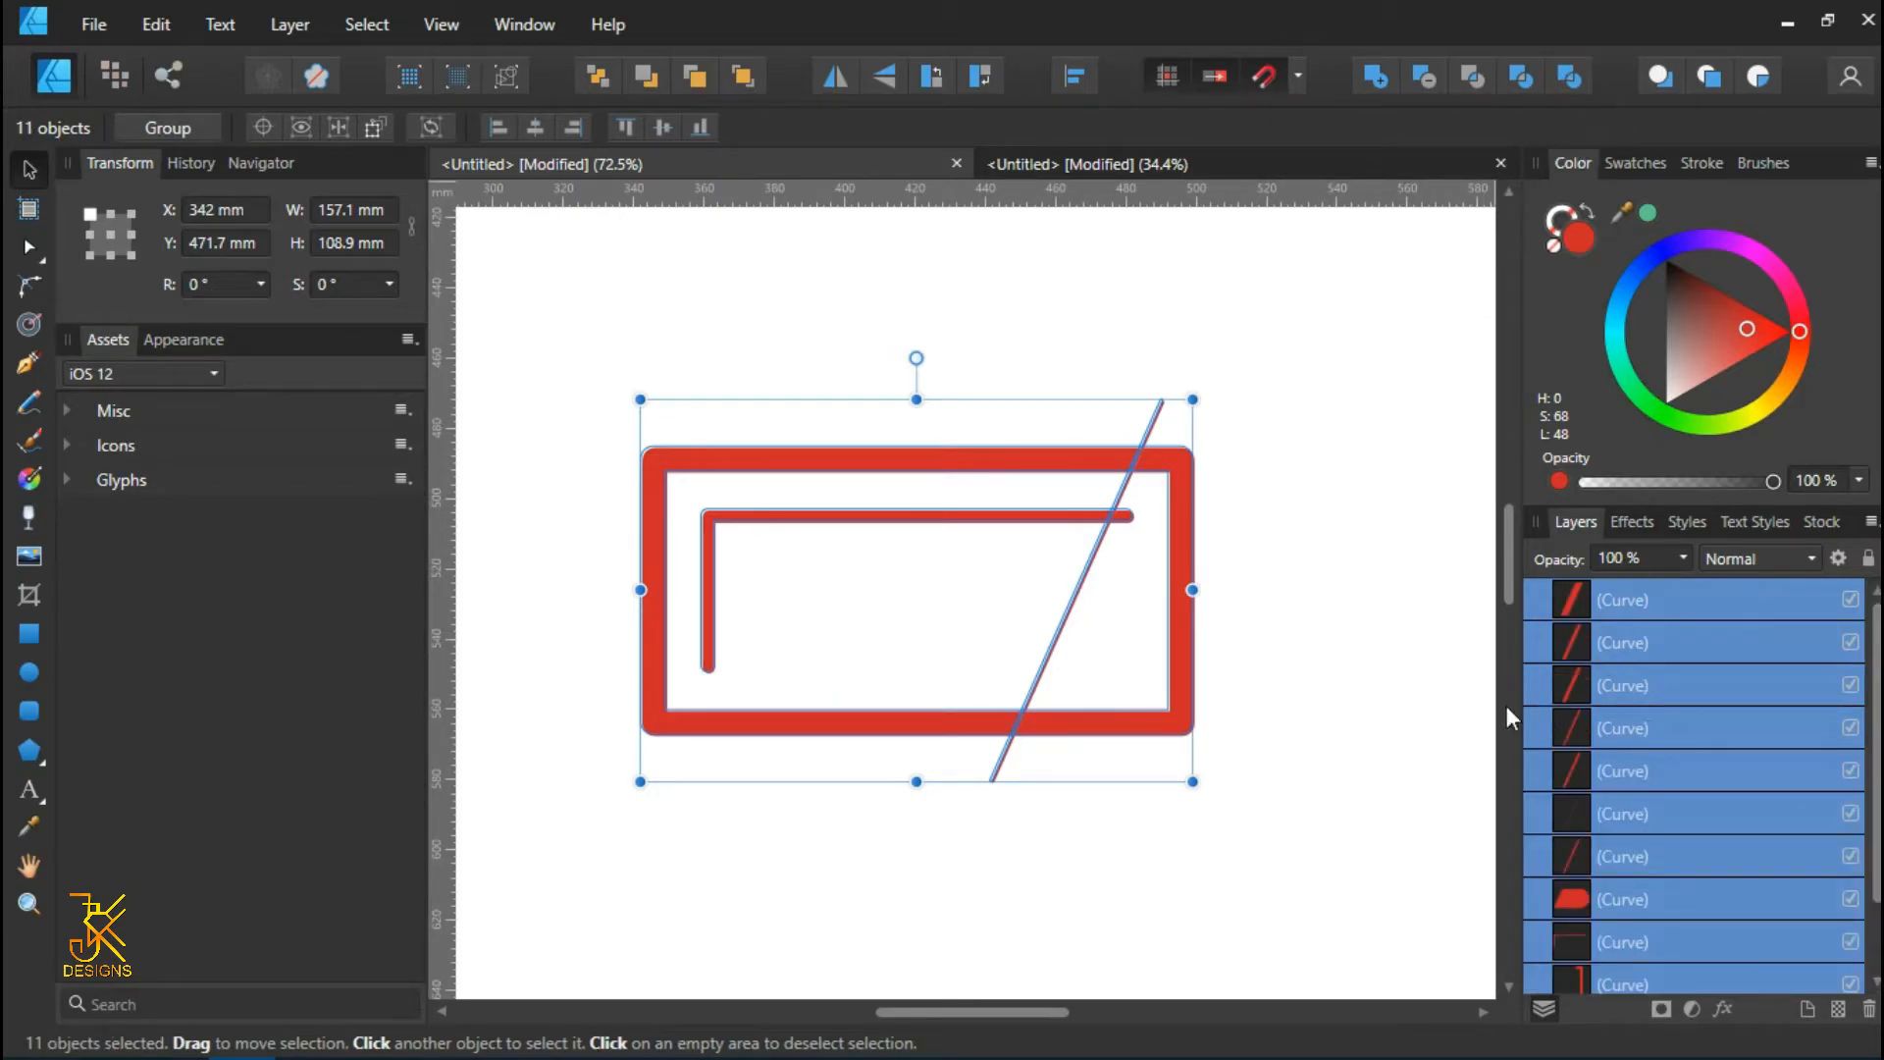
scroll(1436, 609, down, 2)
scroll(1156, 411, up, 2)
scroll(1620, 834, down, 1)
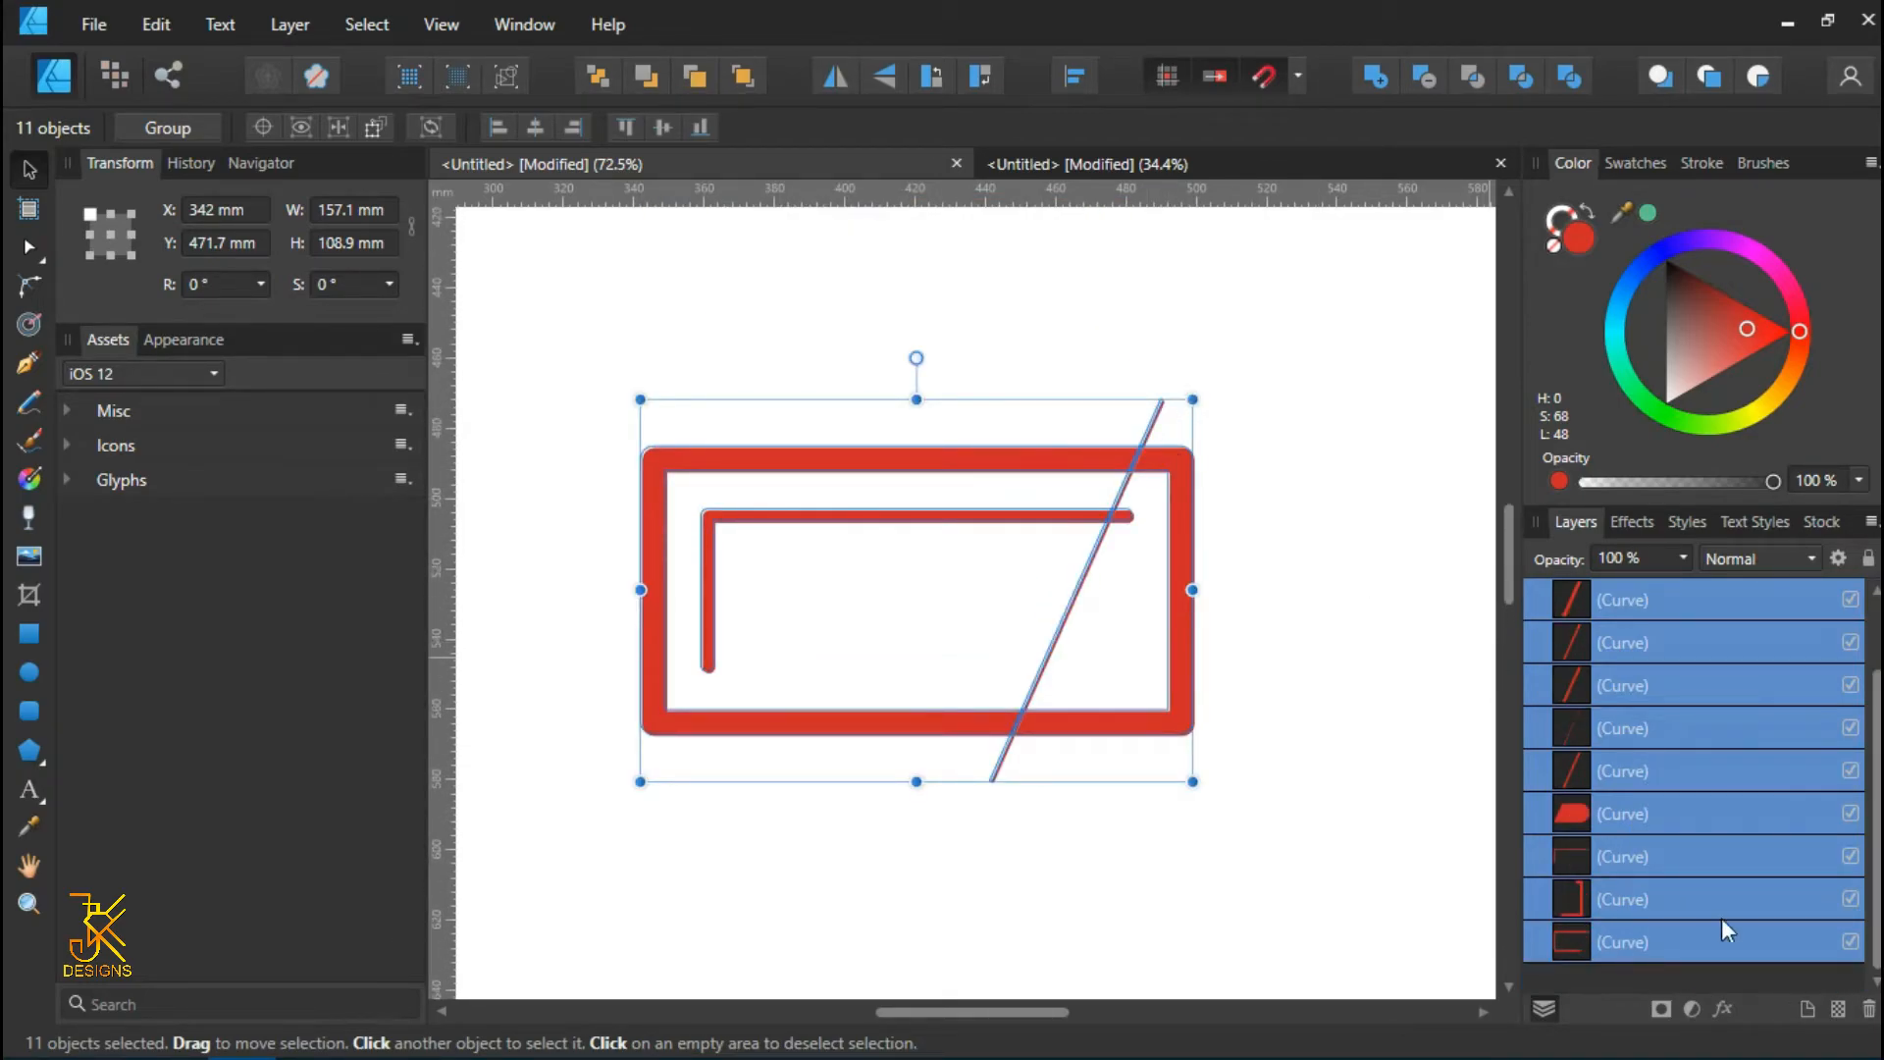
ctrl+click(1637, 940)
ctrl+click(1629, 856)
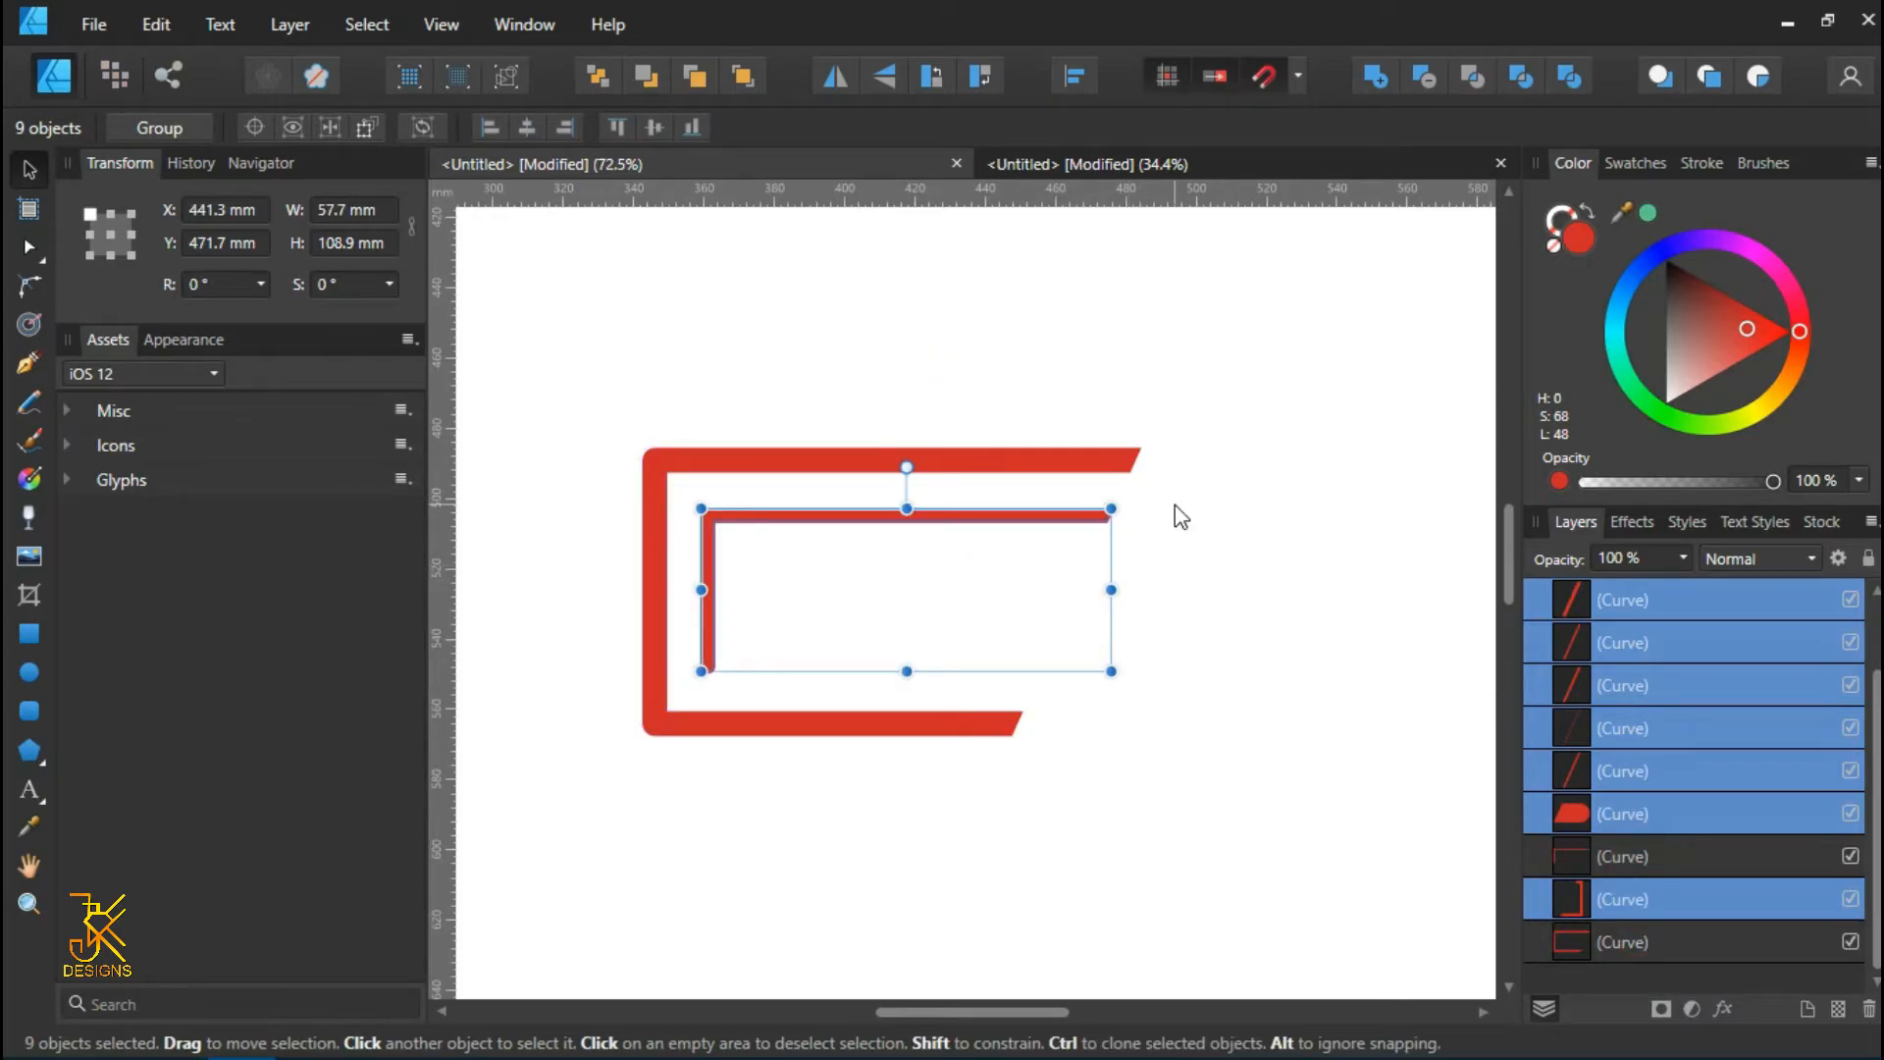
click(1206, 465)
scroll(1045, 374, down, 1)
scroll(1045, 374, down, 3)
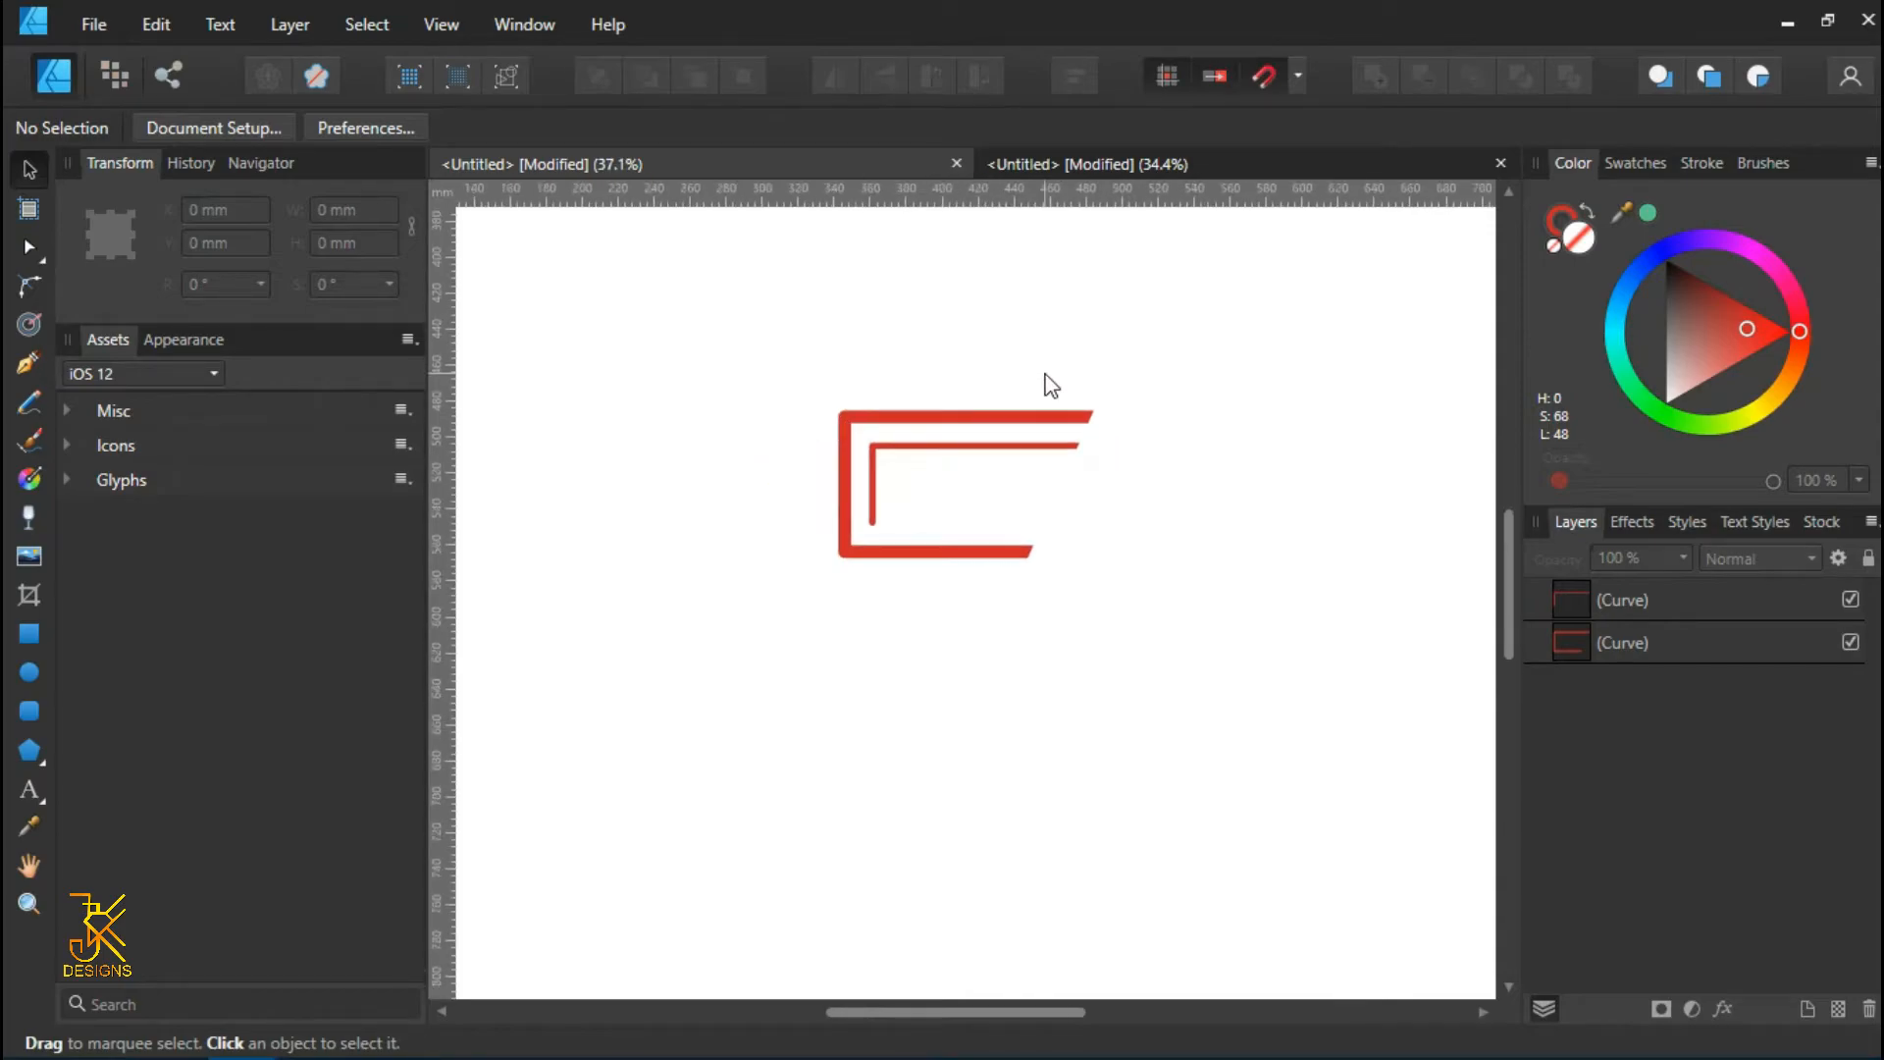
- Duplicate the cut frame and inner line, and place the copies directly below the originals with a small gap
drag(794, 377, 1198, 765)
scroll(1058, 568, down, 1)
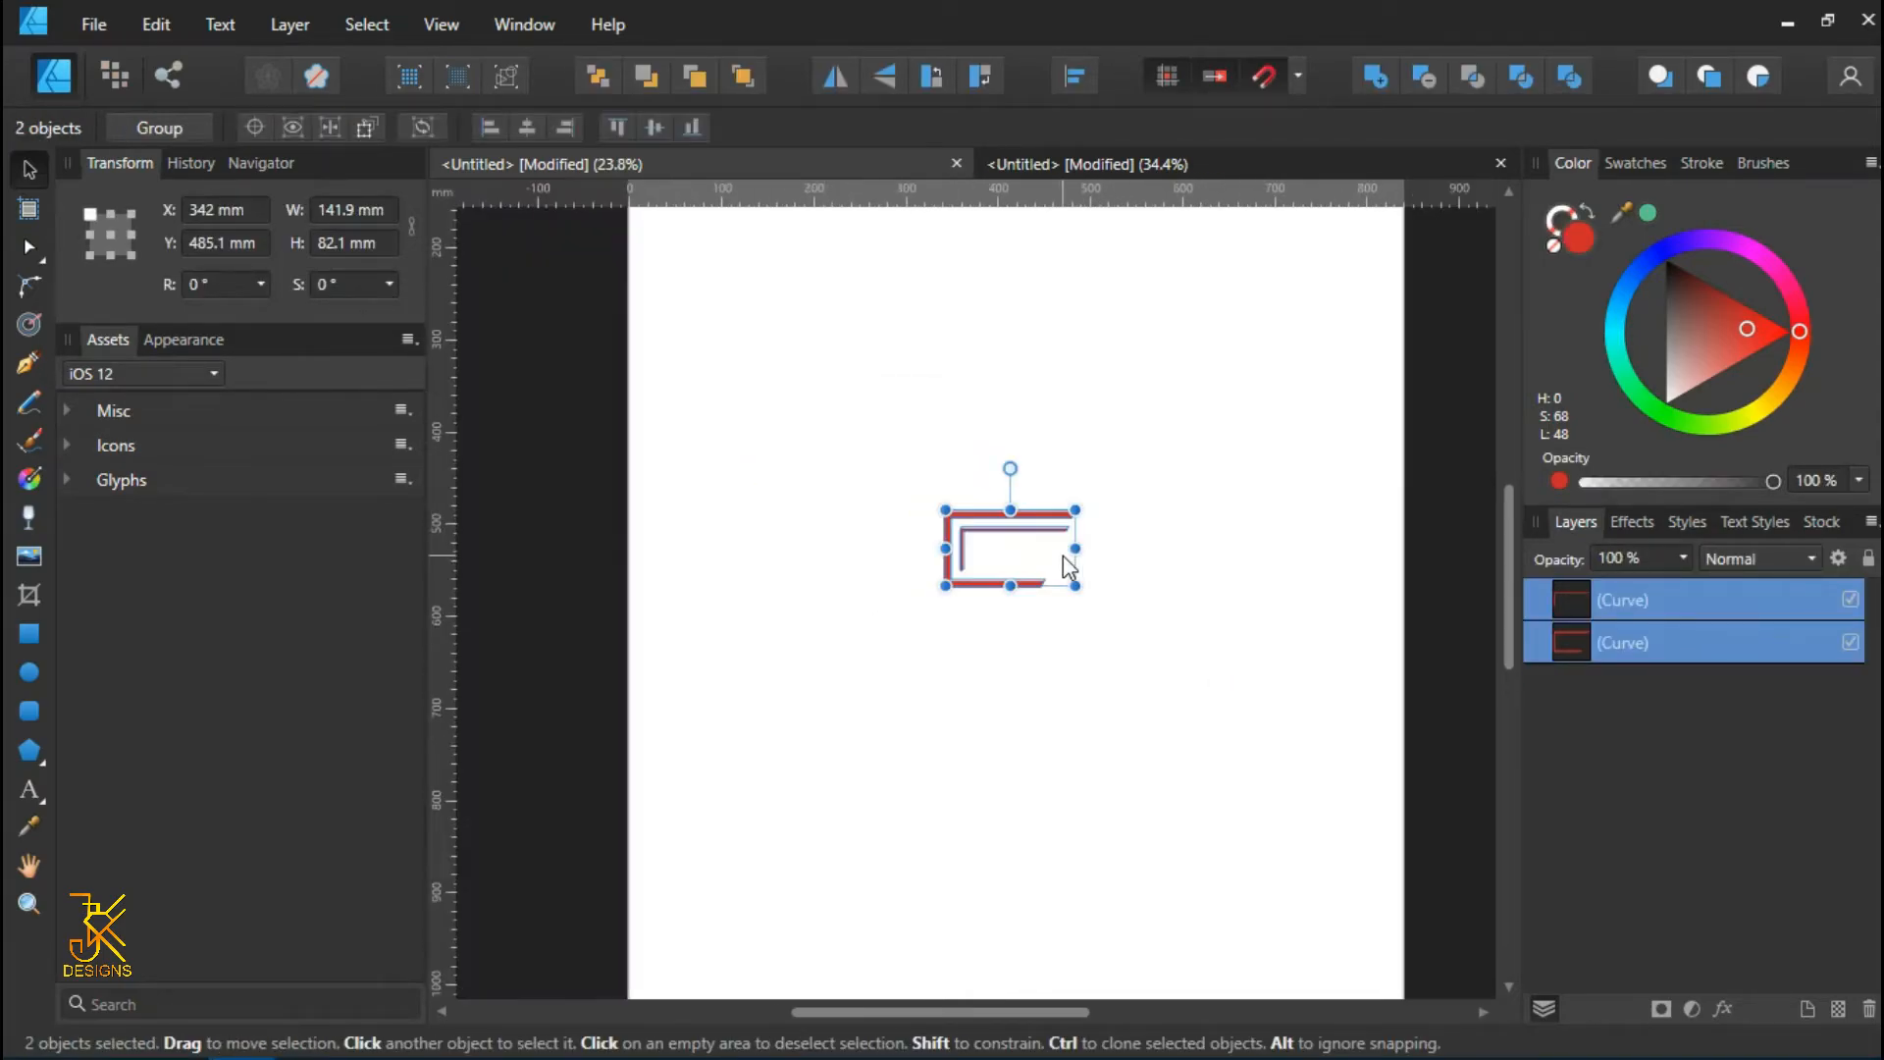
scroll(1063, 555, up, 1)
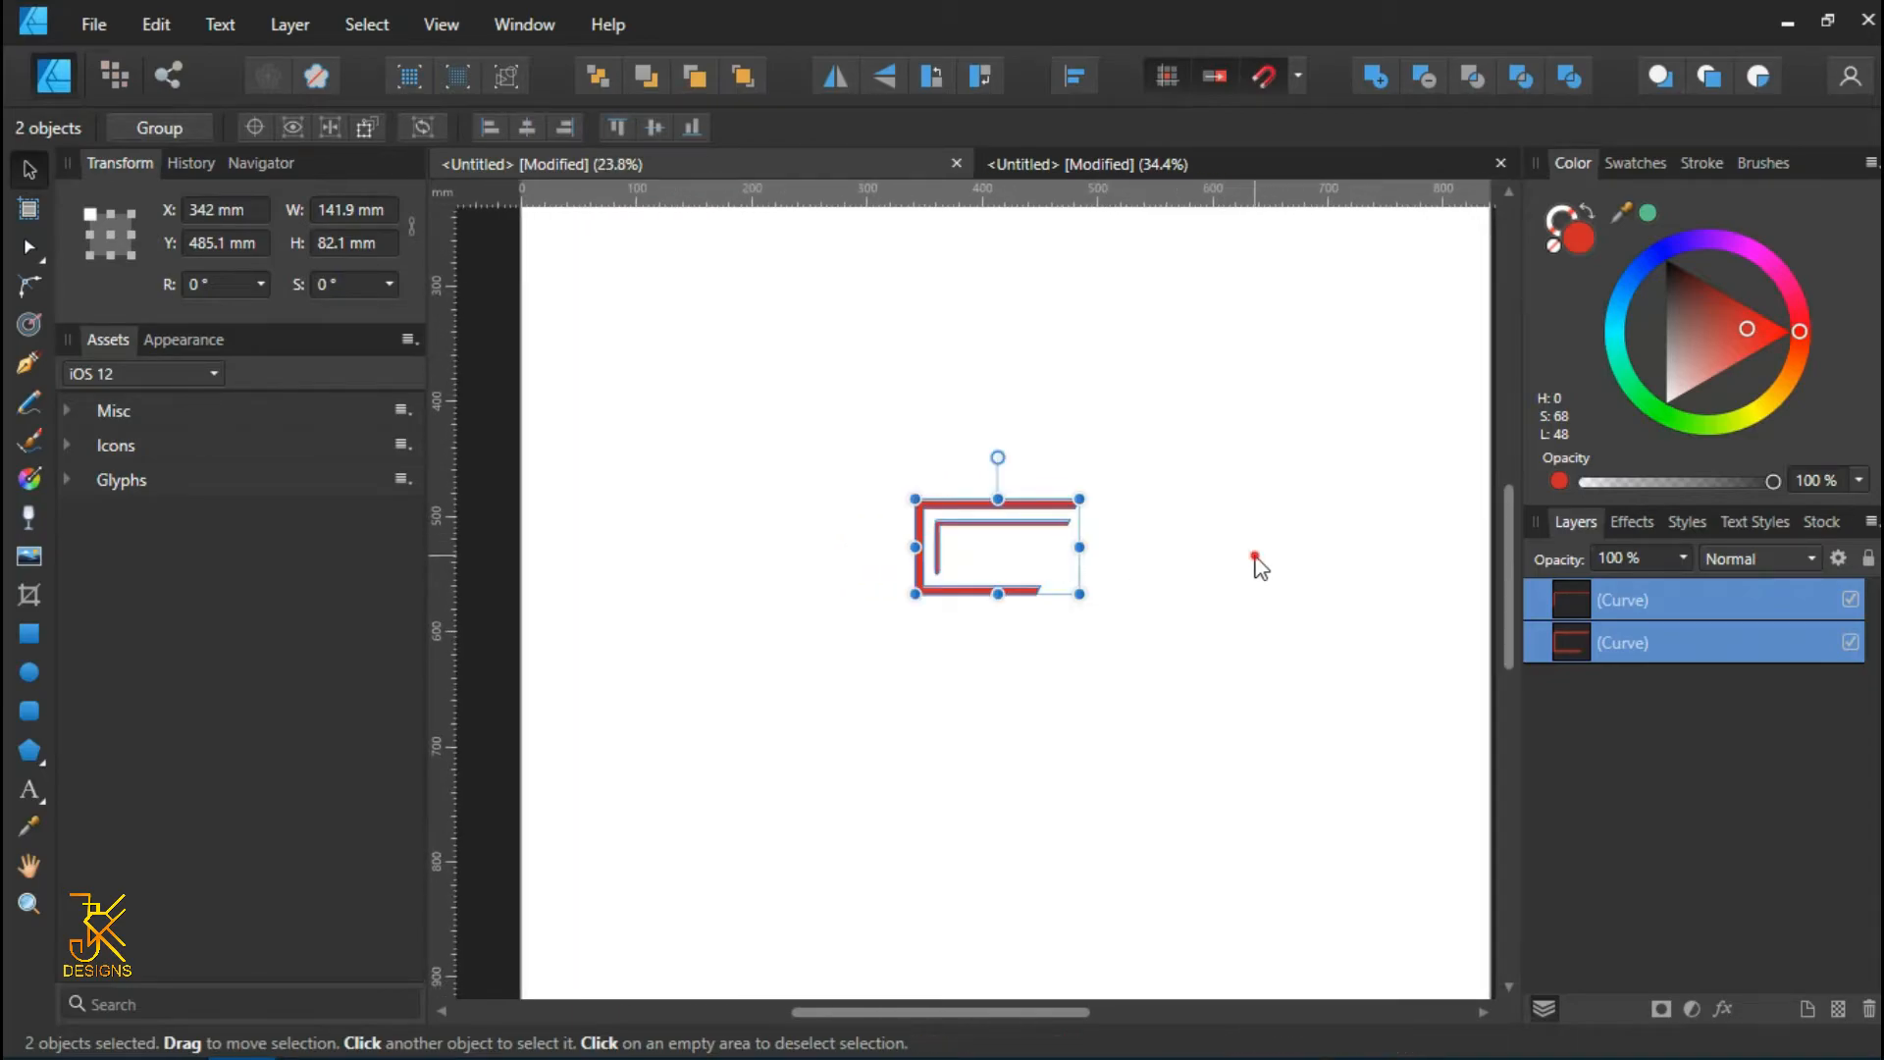
click(1254, 557)
drag(841, 399, 1155, 776)
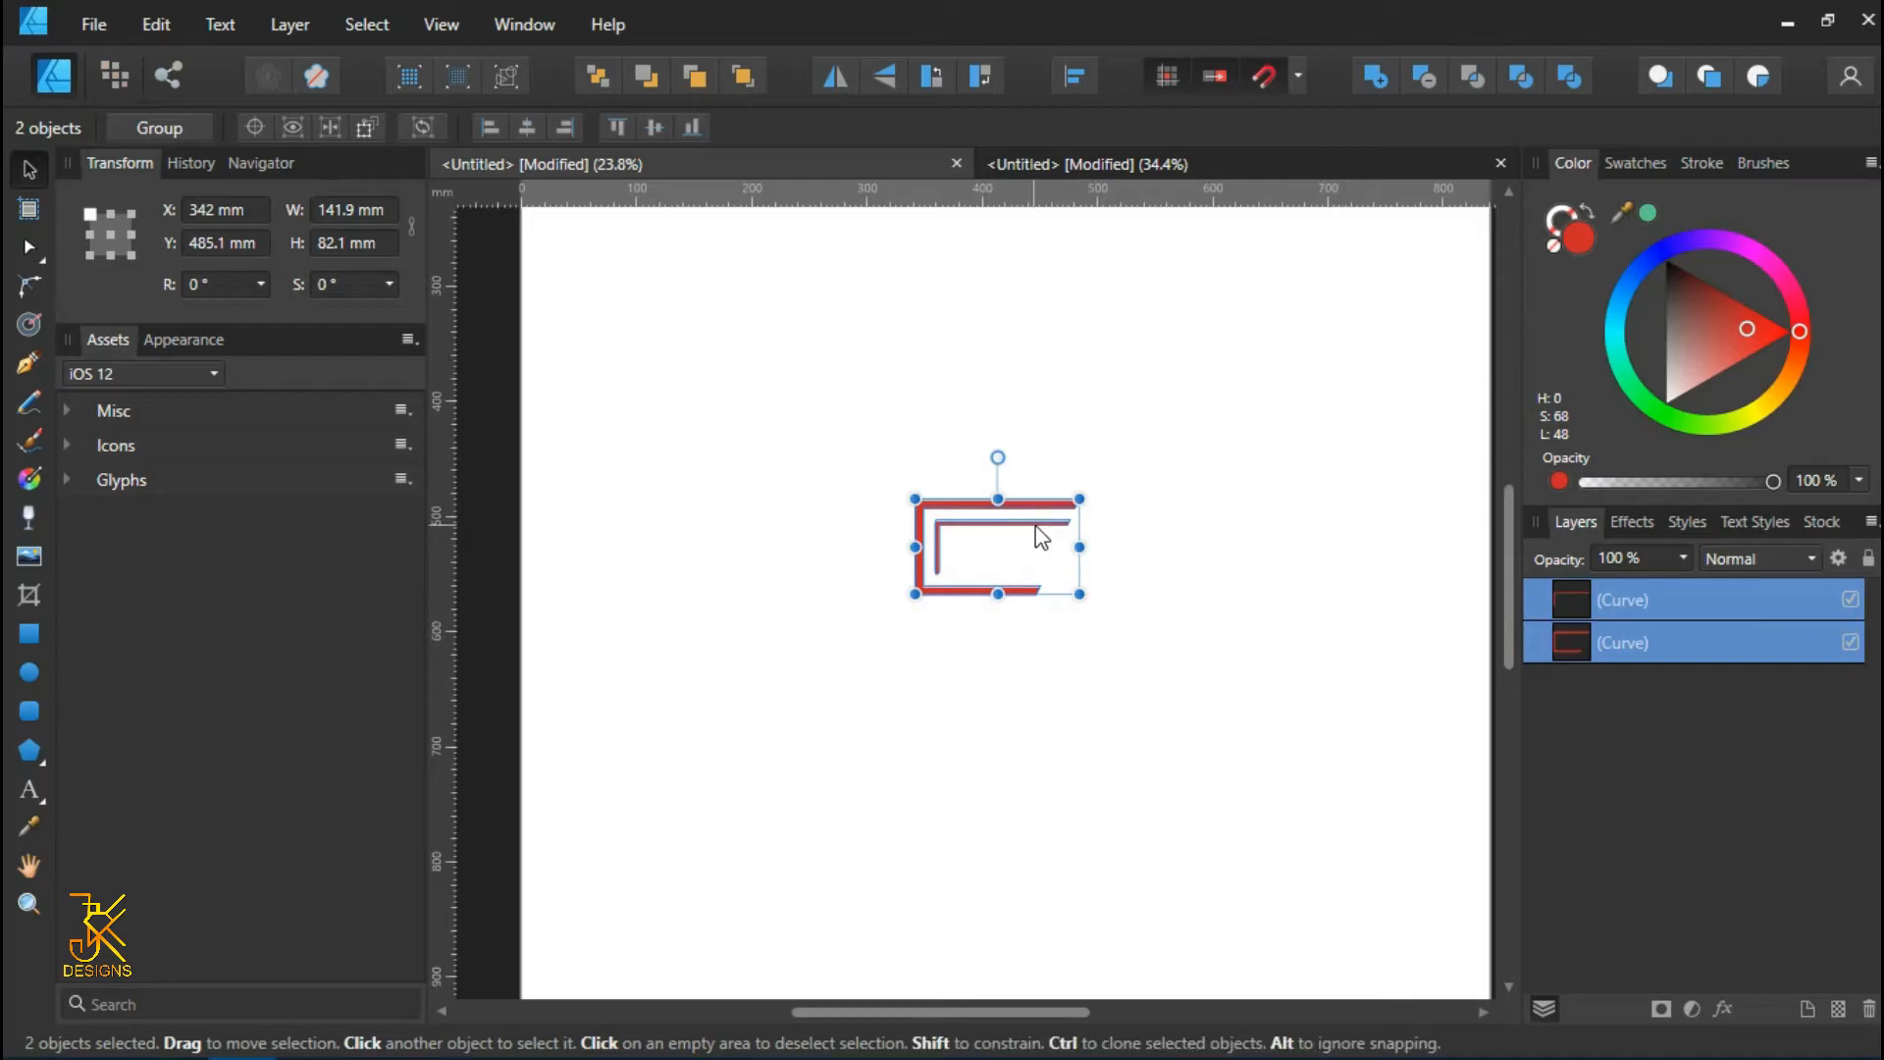
right_click(1567, 595)
click(1625, 238)
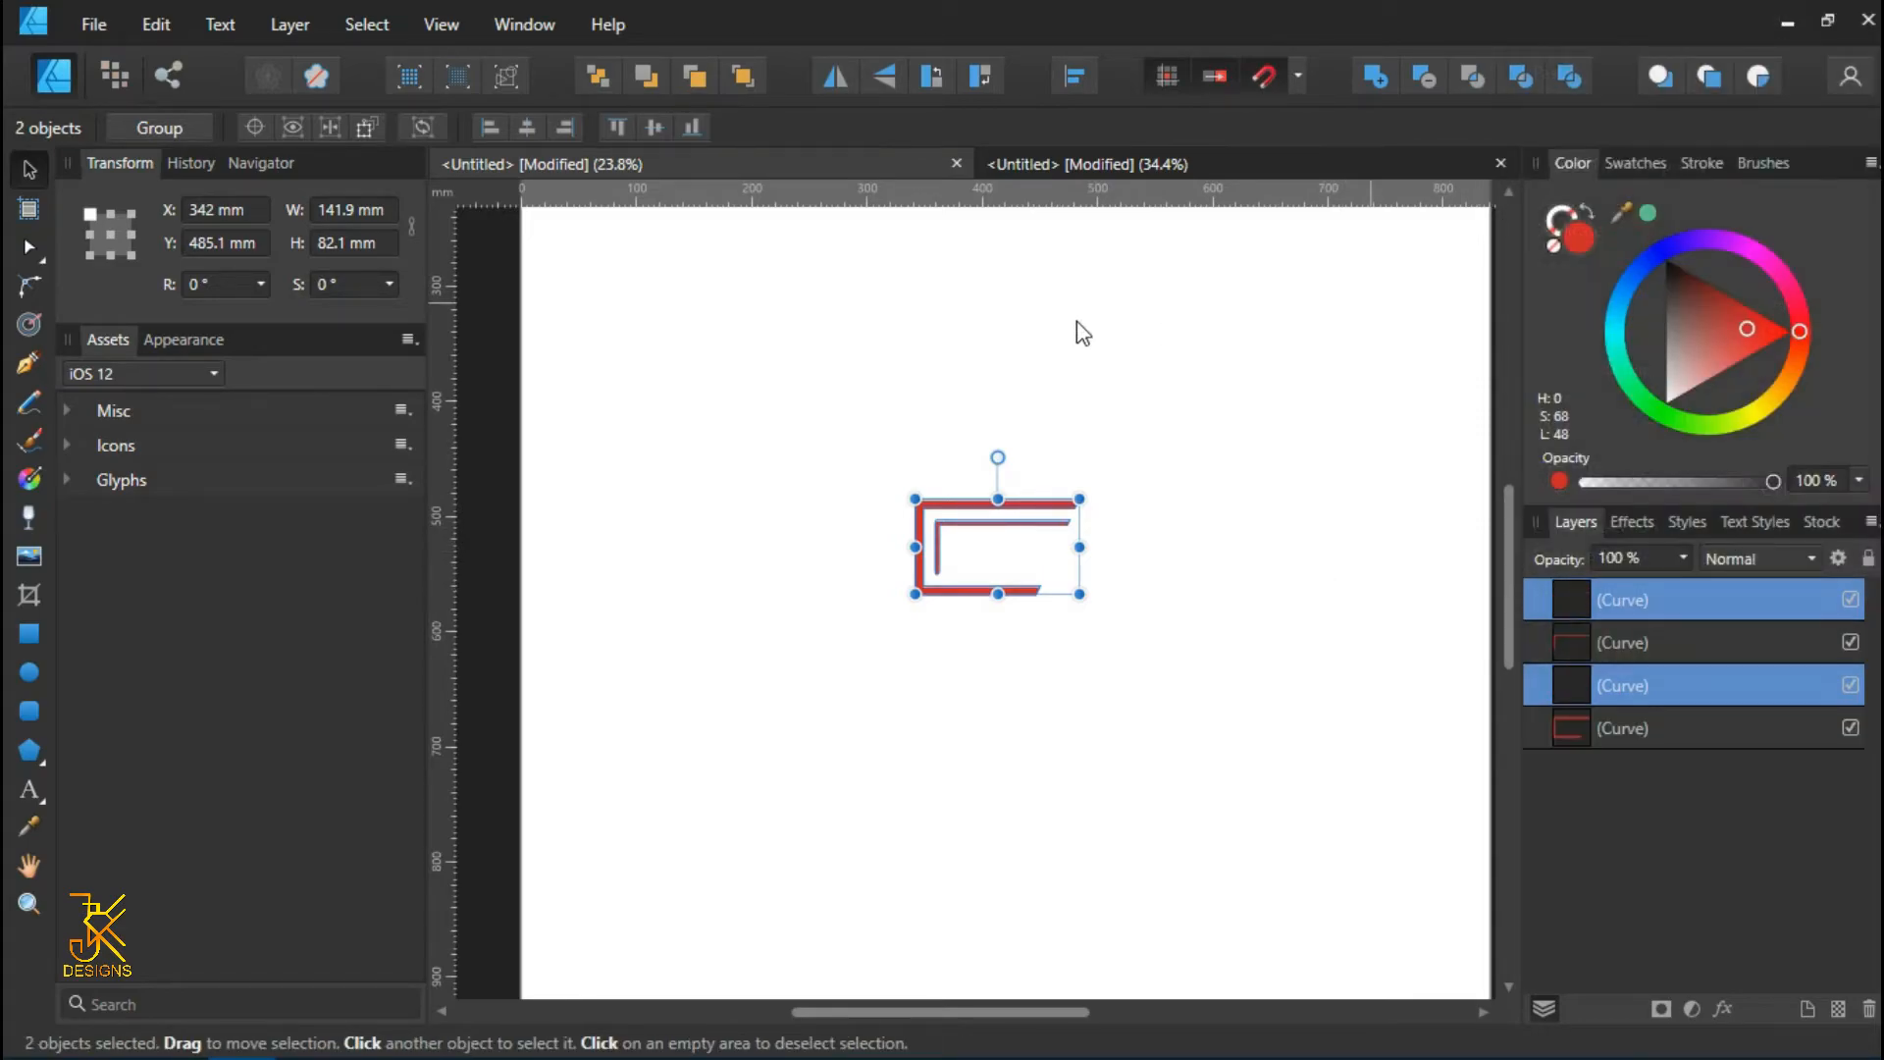
drag(987, 530, 979, 608)
- Flip the lower copy of the frame and inner line vertically
scroll(984, 636, up, 5)
scroll(1371, 479, down, 3)
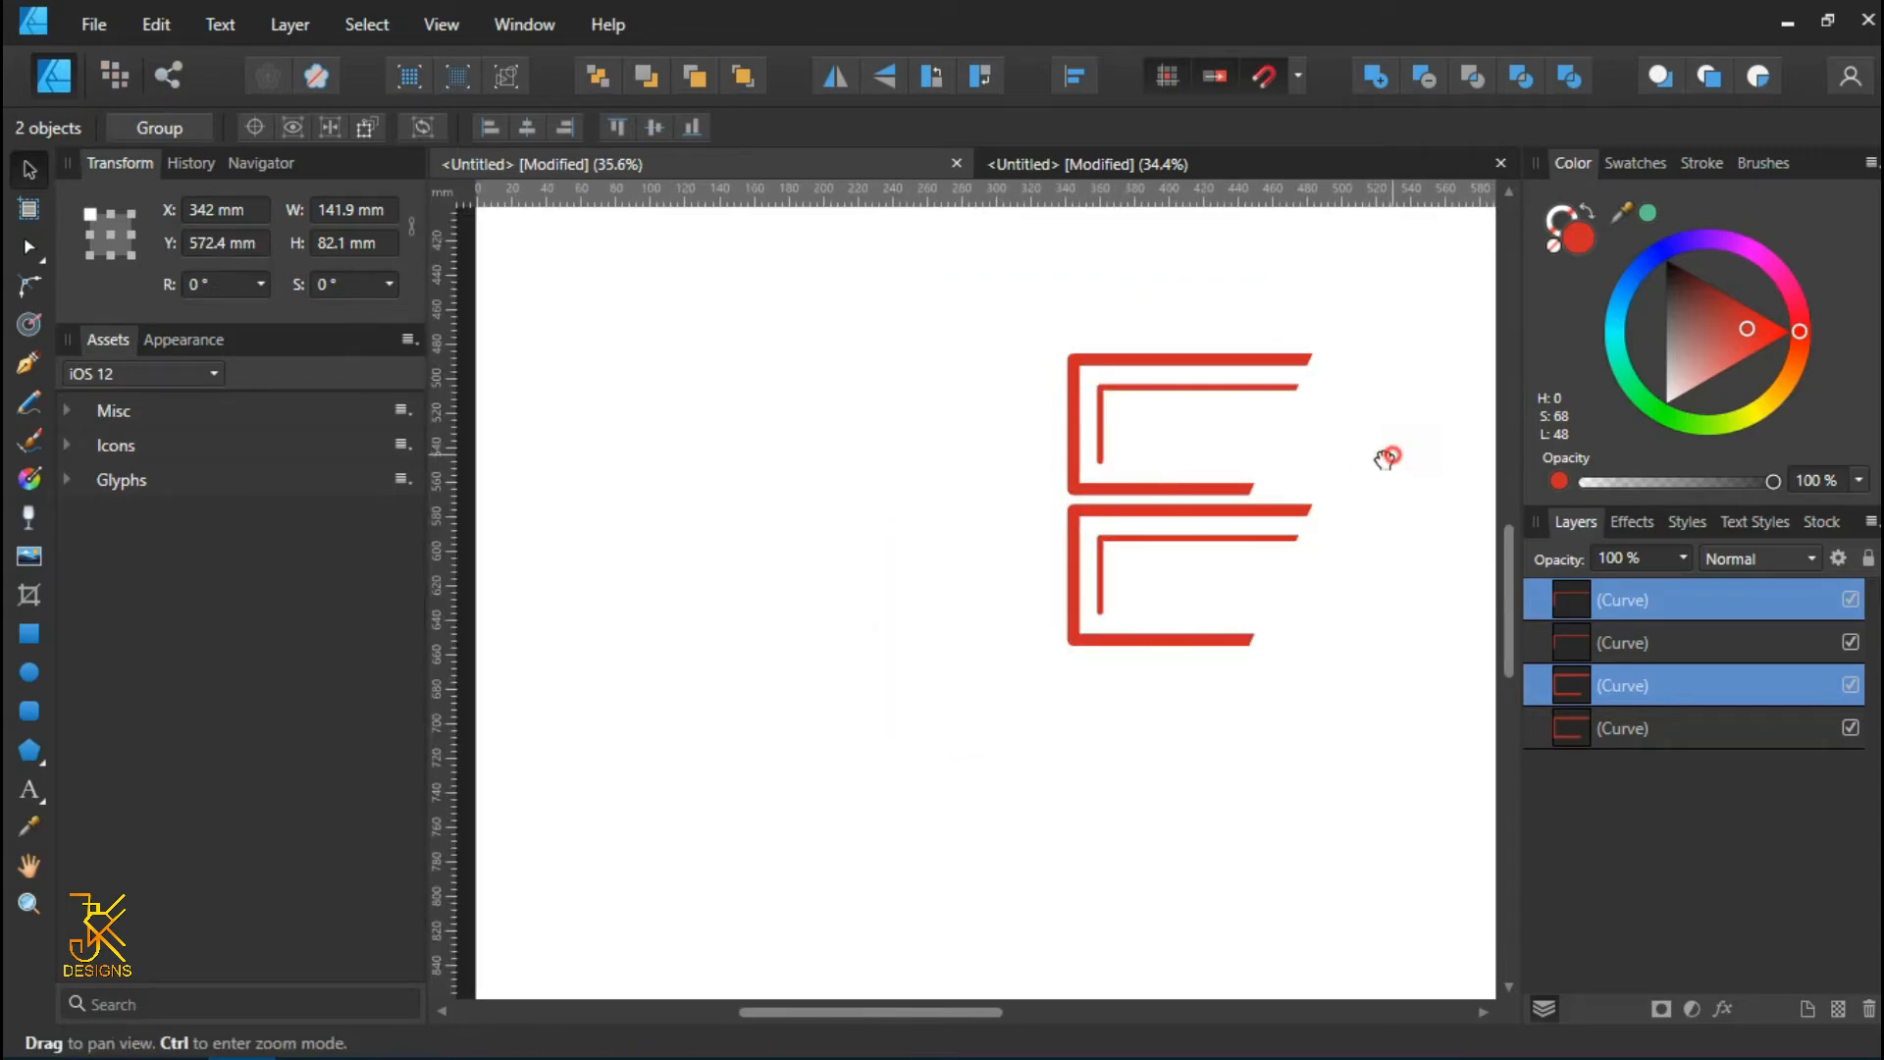
drag(1389, 454, 1136, 535)
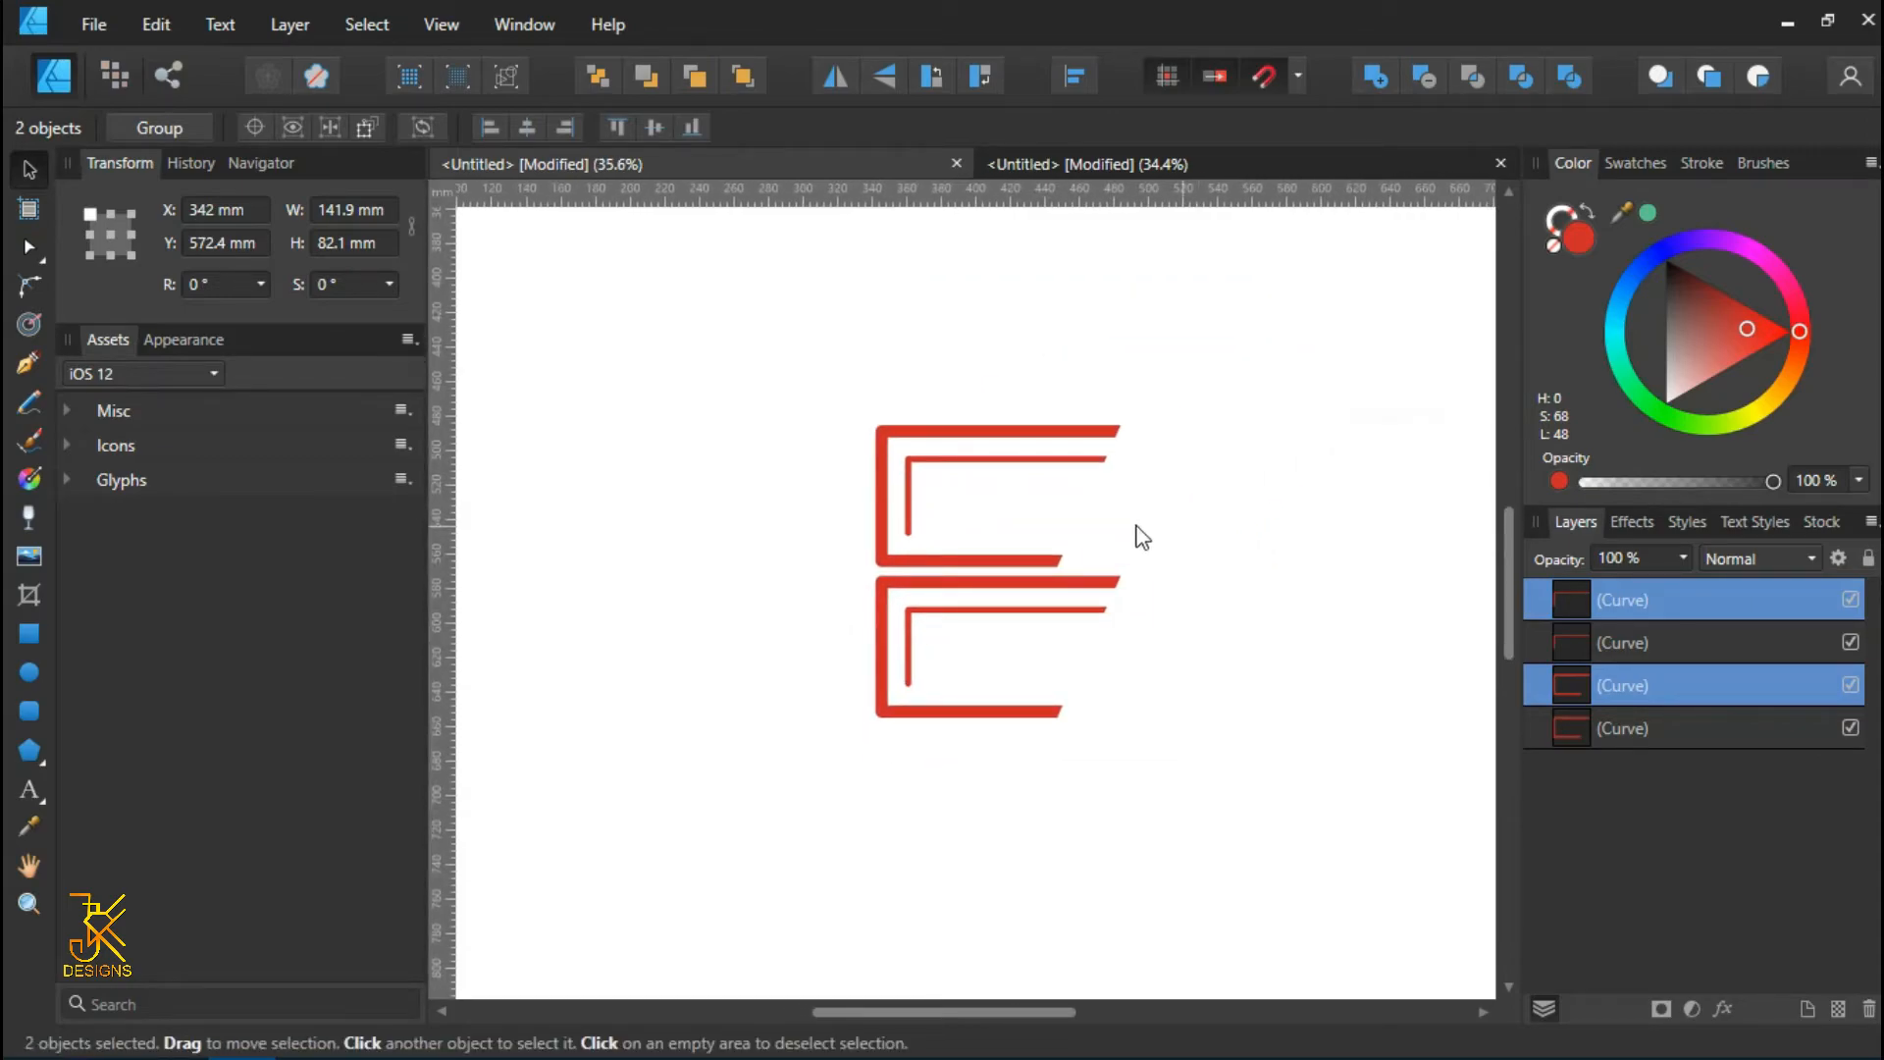
click(891, 80)
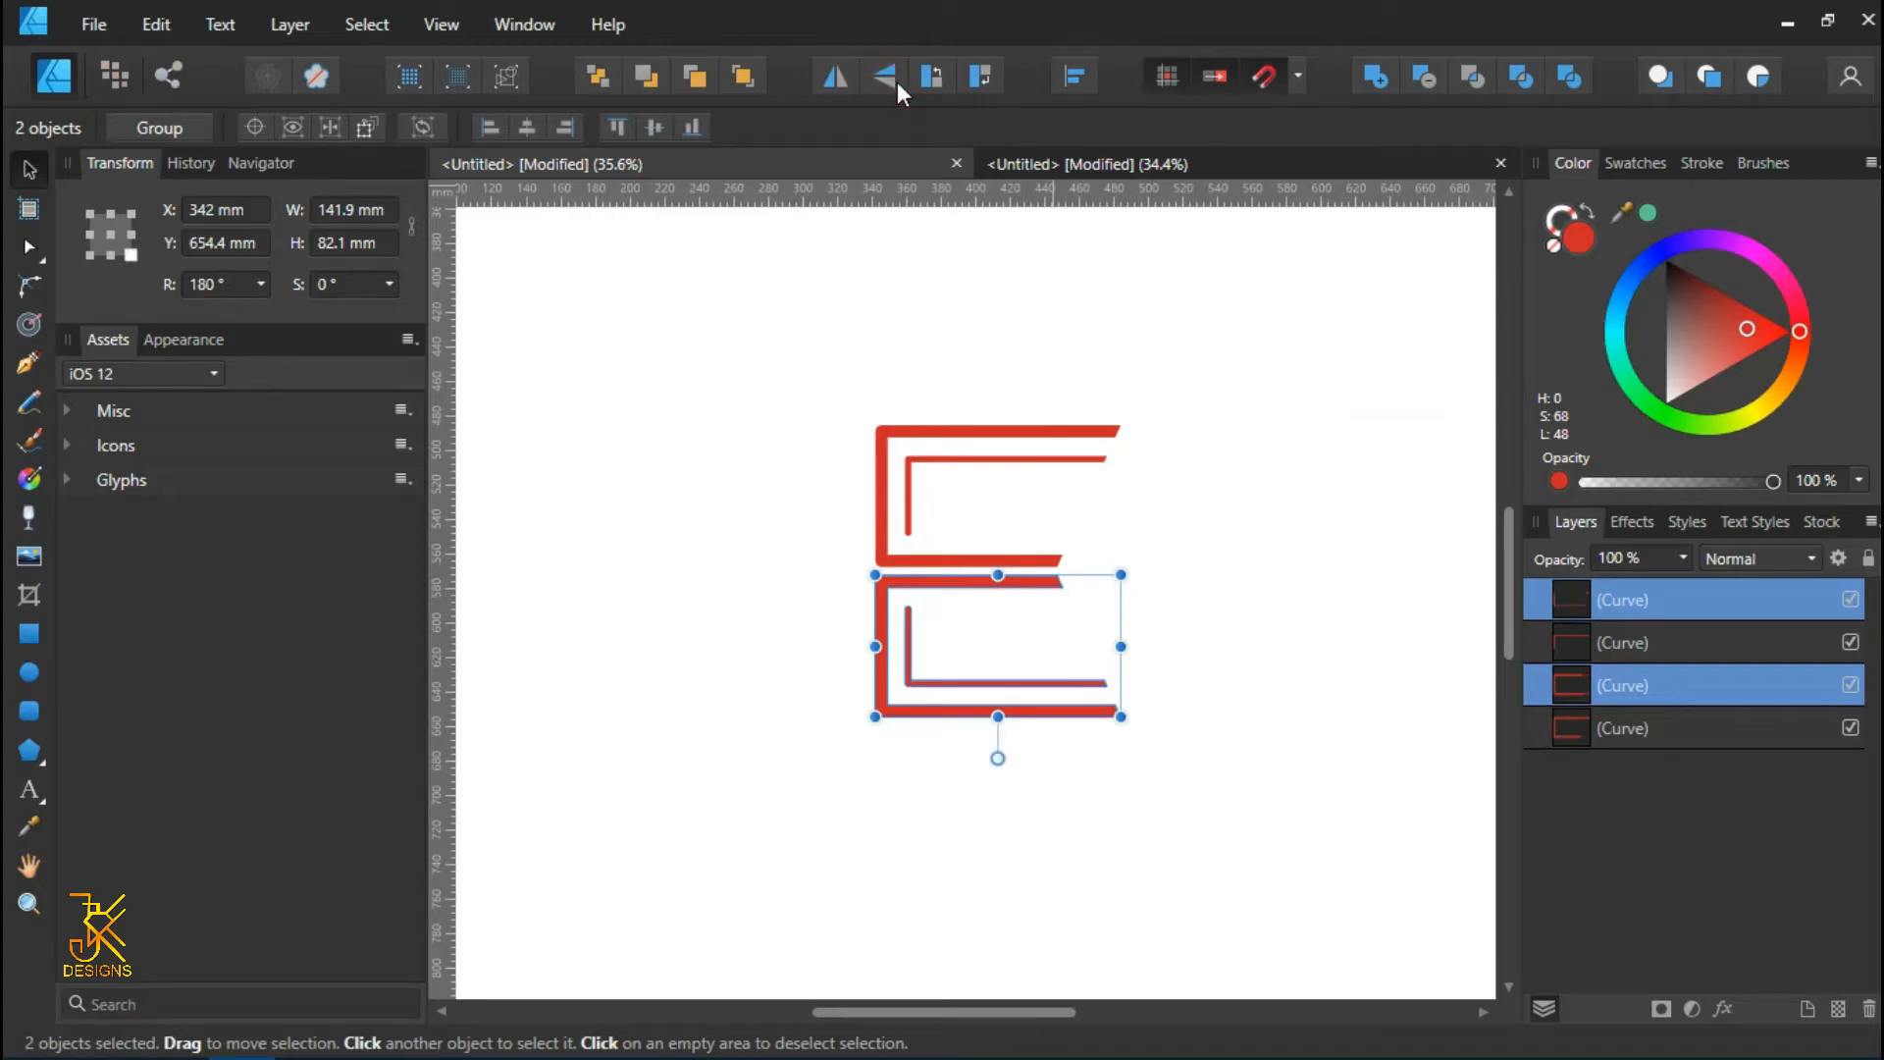
click(1324, 594)
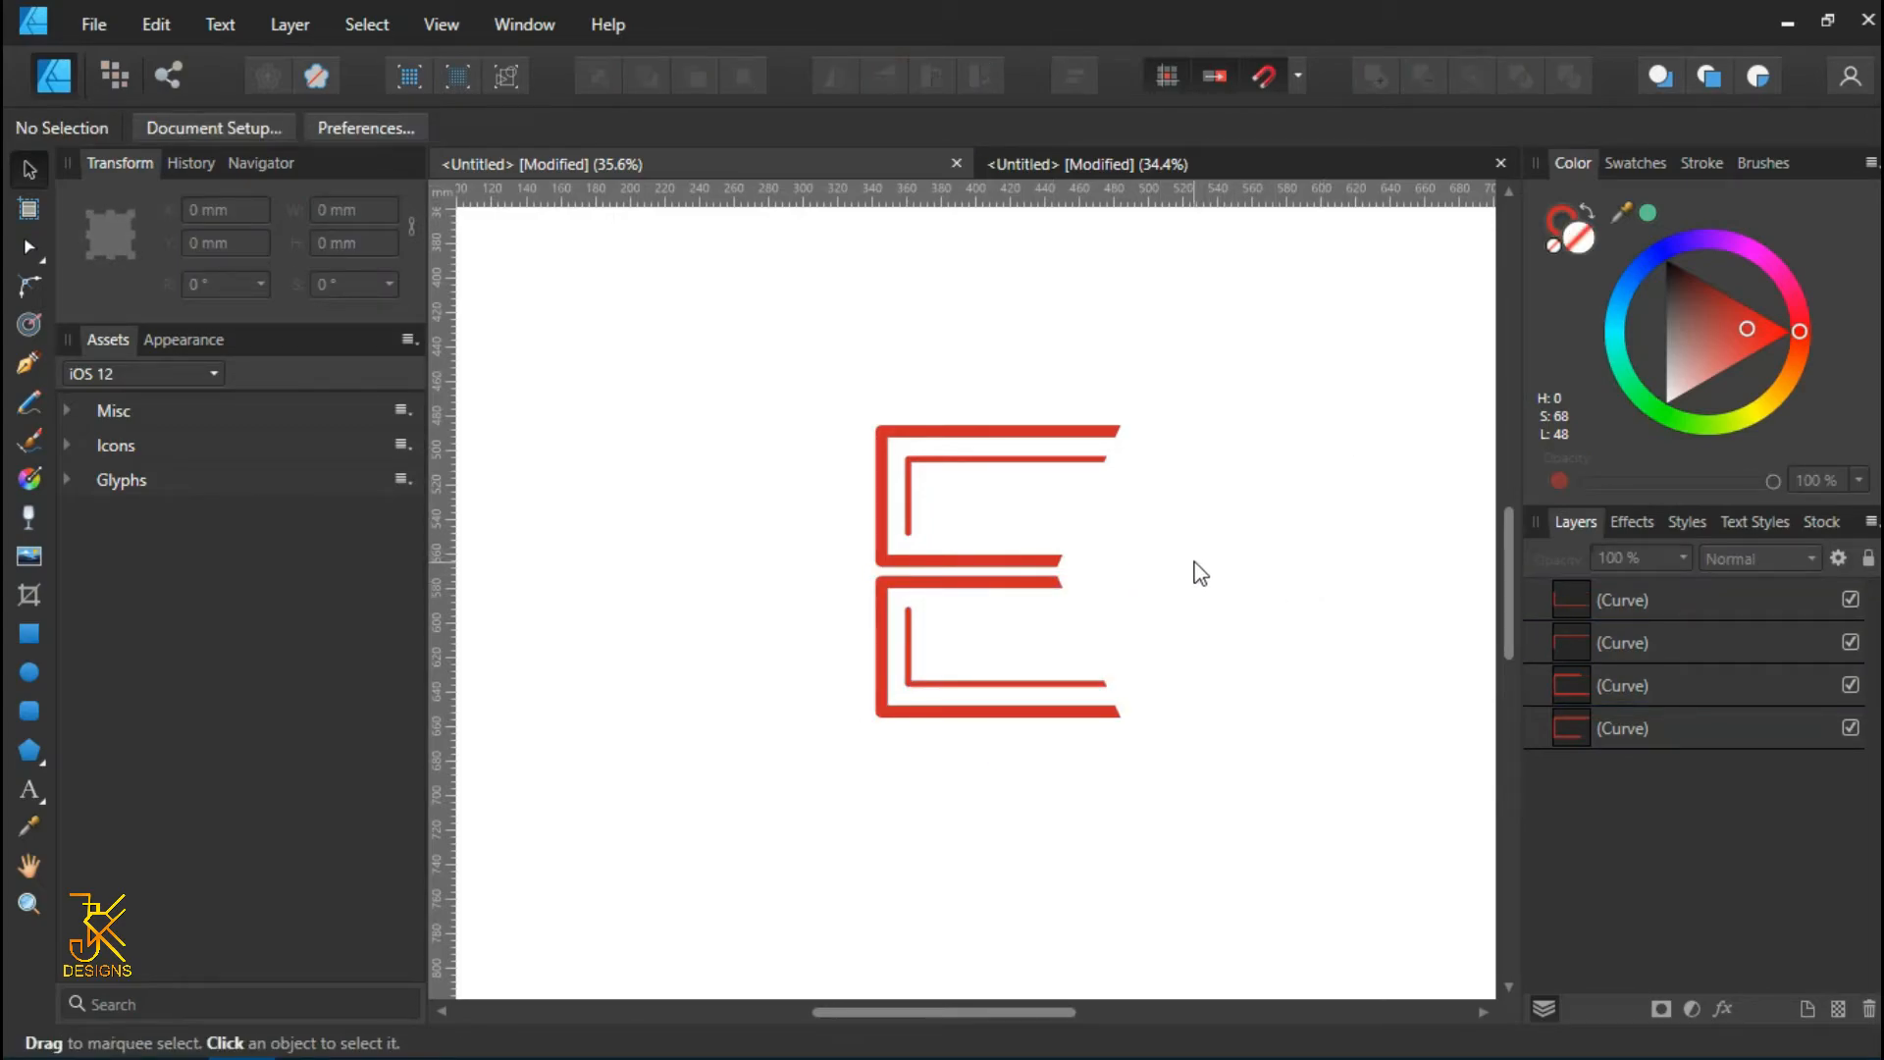
- Draw a 2 pt line with the Pen tool from the upper shape's top slanted corner to the lower corner of its bottom bar
click(30, 366)
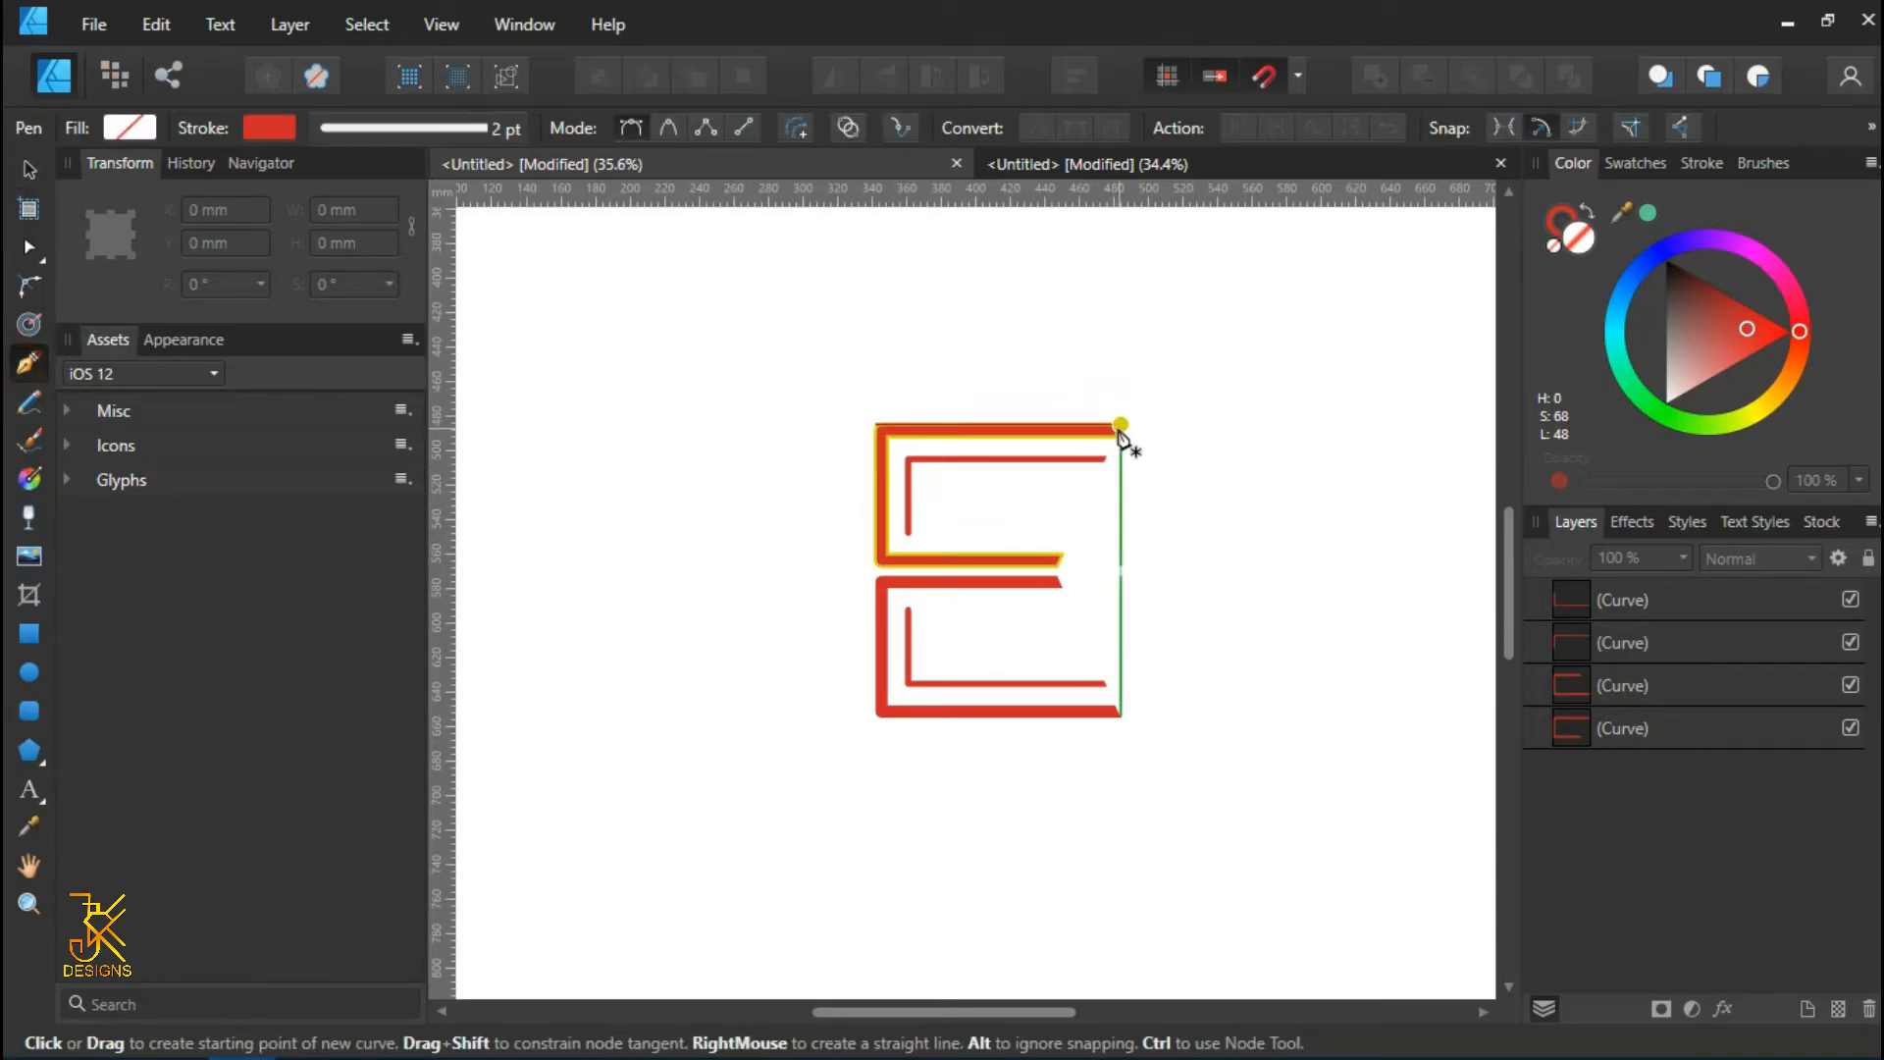
click(1119, 424)
scroll(1060, 574, up, 1)
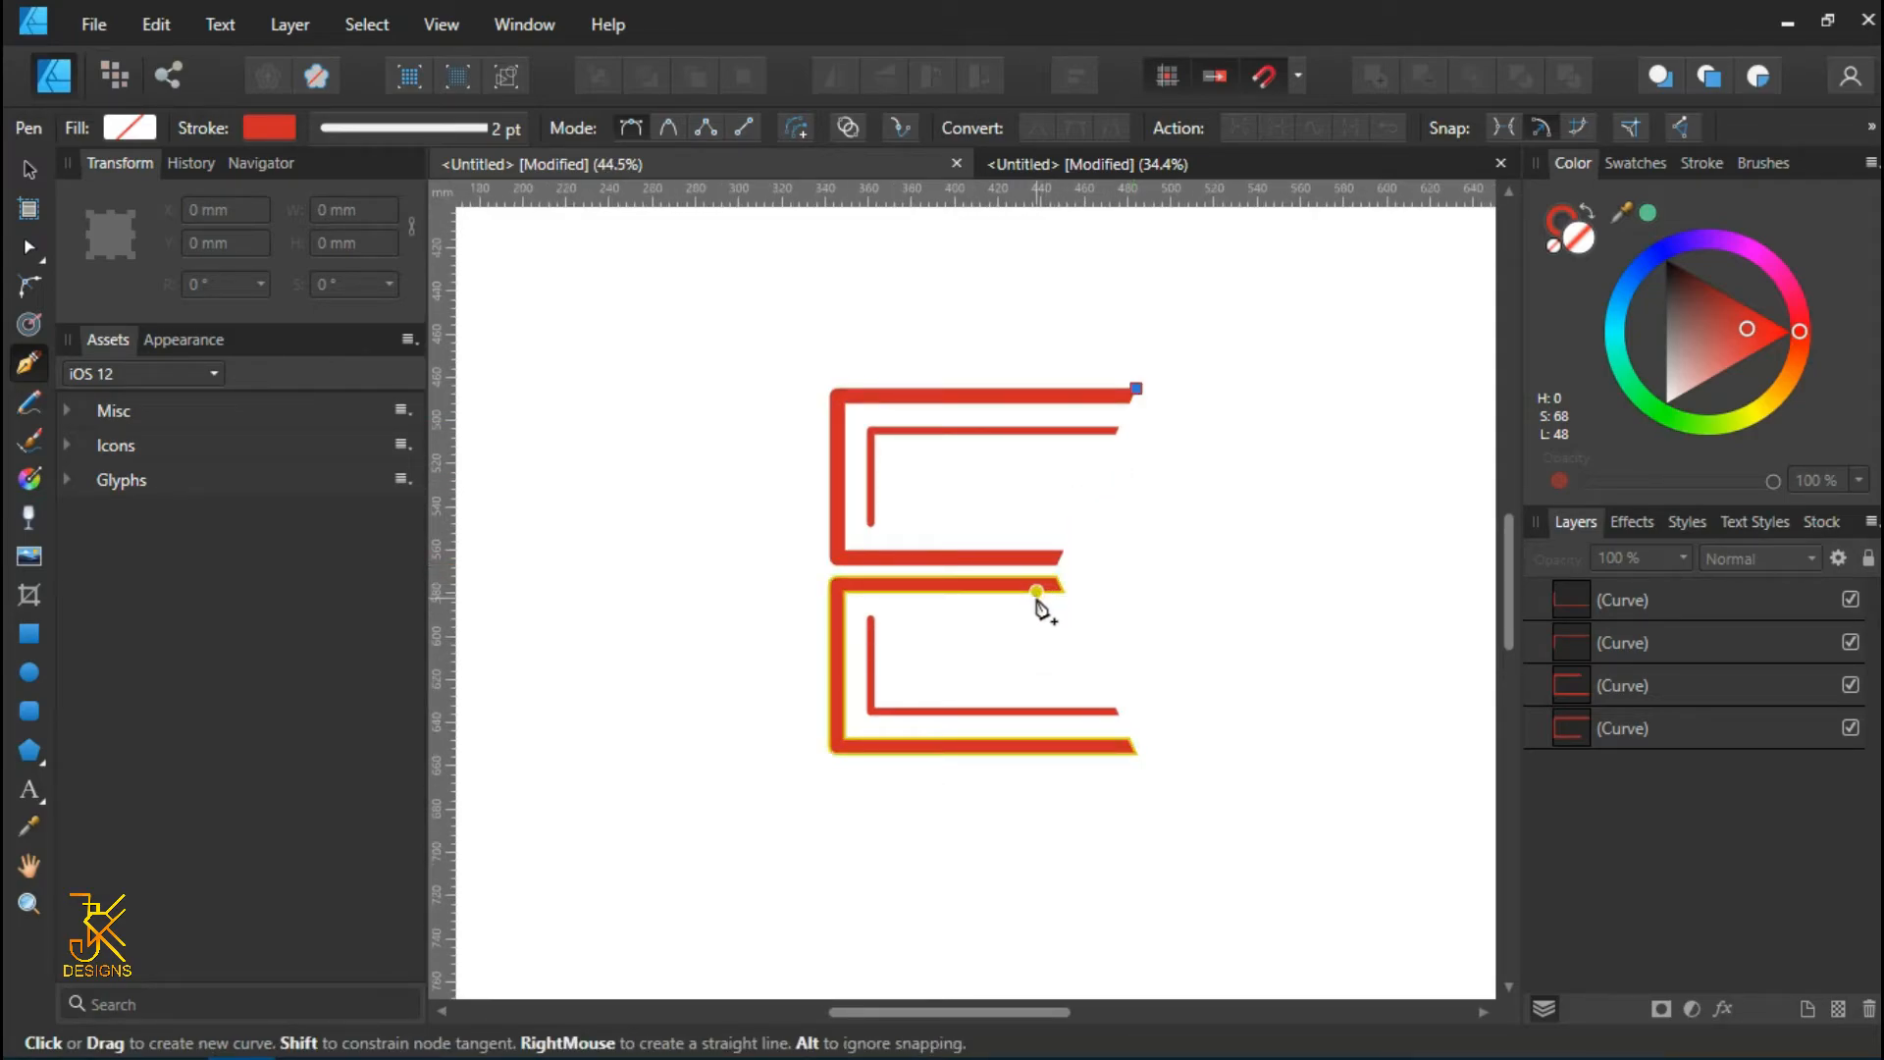
scroll(1053, 571, up, 2)
scroll(1052, 572, up, 4)
click(1071, 571)
scroll(1080, 576, down, 5)
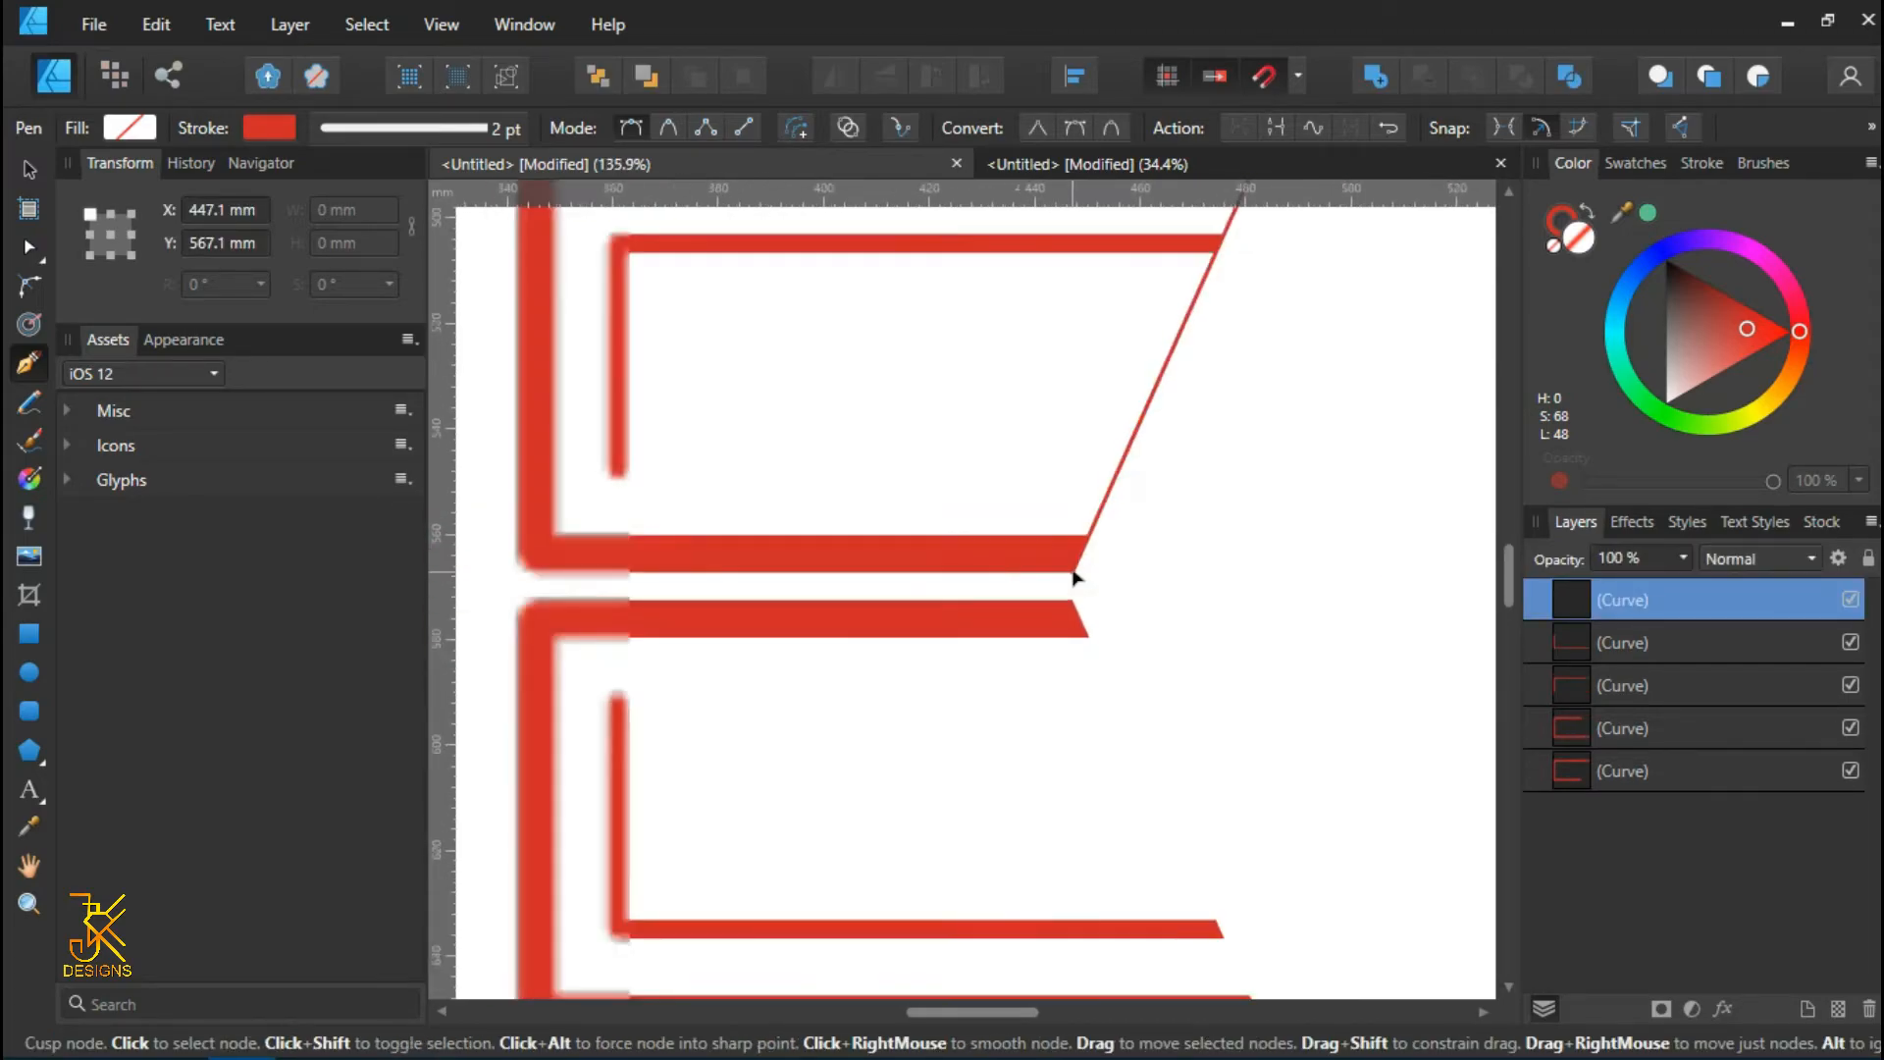
- Lengthen the diagonal line at both ends to about 135 mm so it crosses the lower shape's upper bar
click(28, 172)
scroll(1095, 459, up, 3)
drag(1213, 335, 1277, 261)
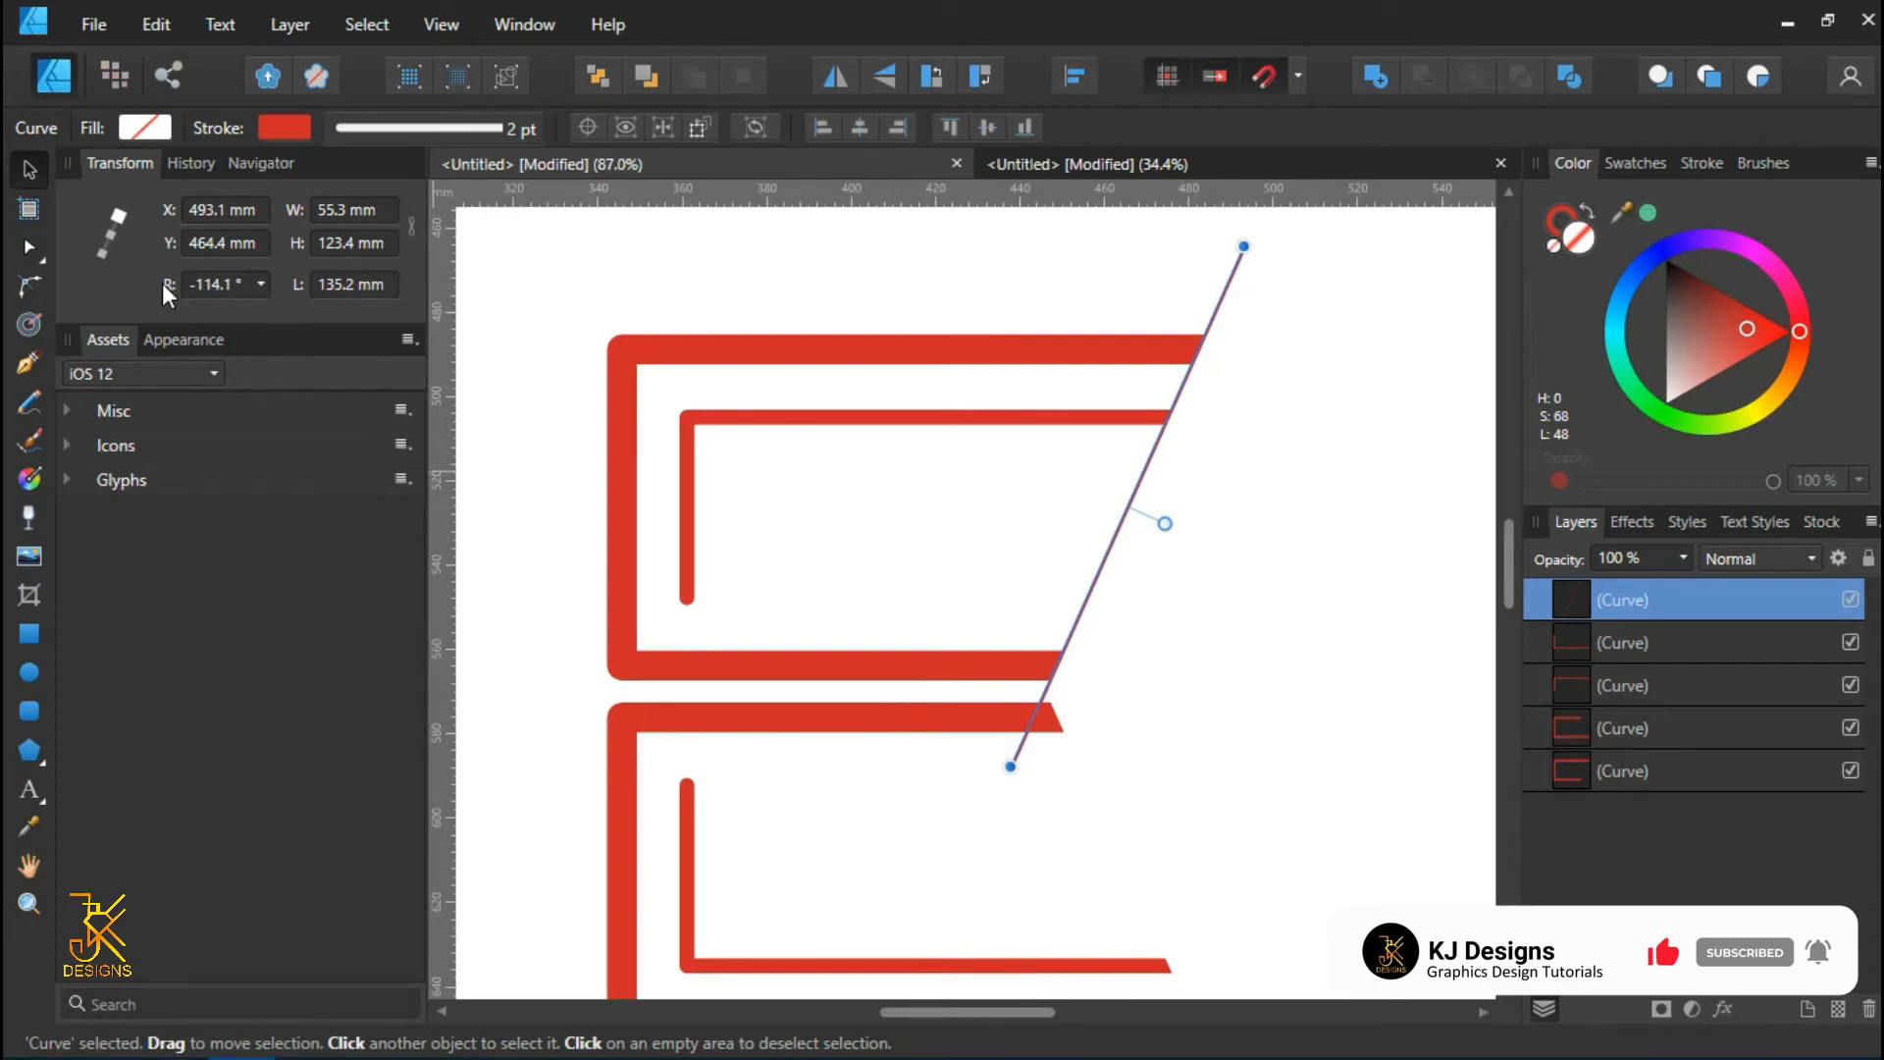
click(1329, 756)
- Place two horizontal guides along the upper and lower edges of the lower shape's upper bar
scroll(946, 724, down, 5)
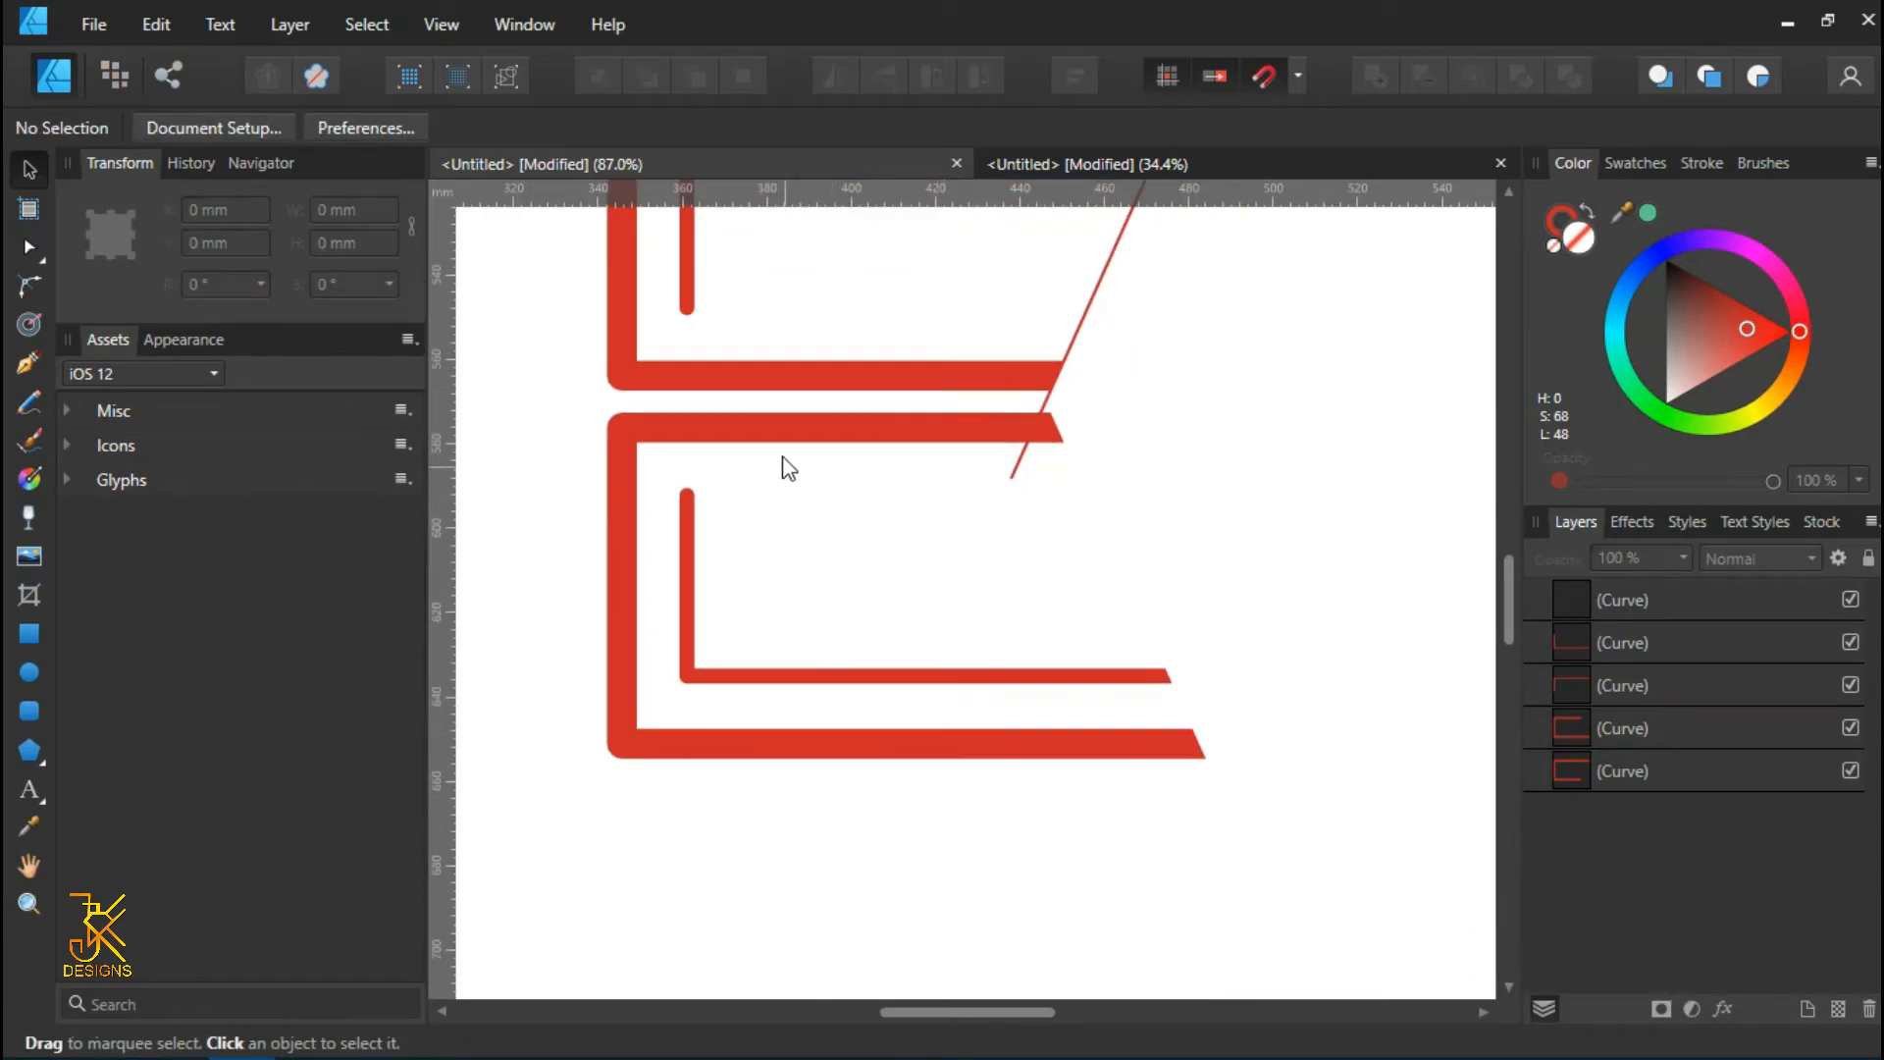
click(788, 441)
scroll(958, 473, up, 2)
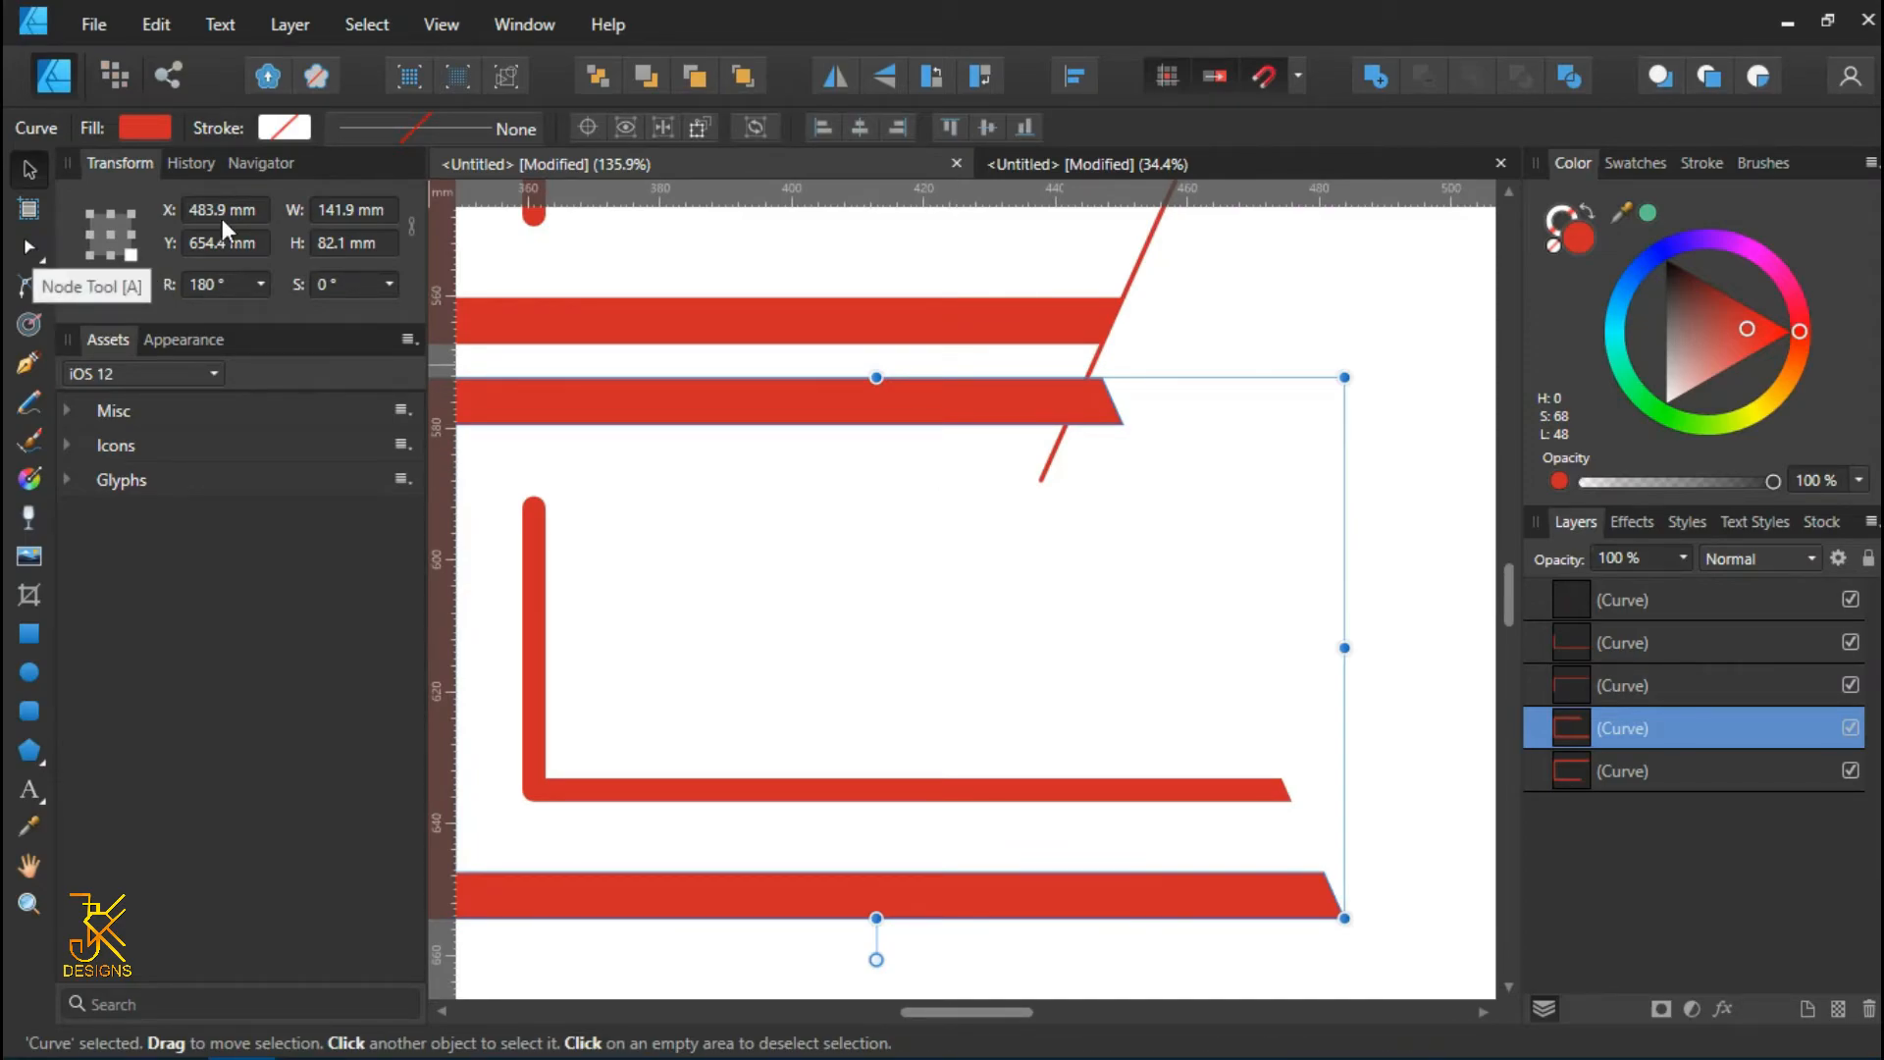
drag(957, 192, 981, 378)
drag(1158, 192, 1130, 425)
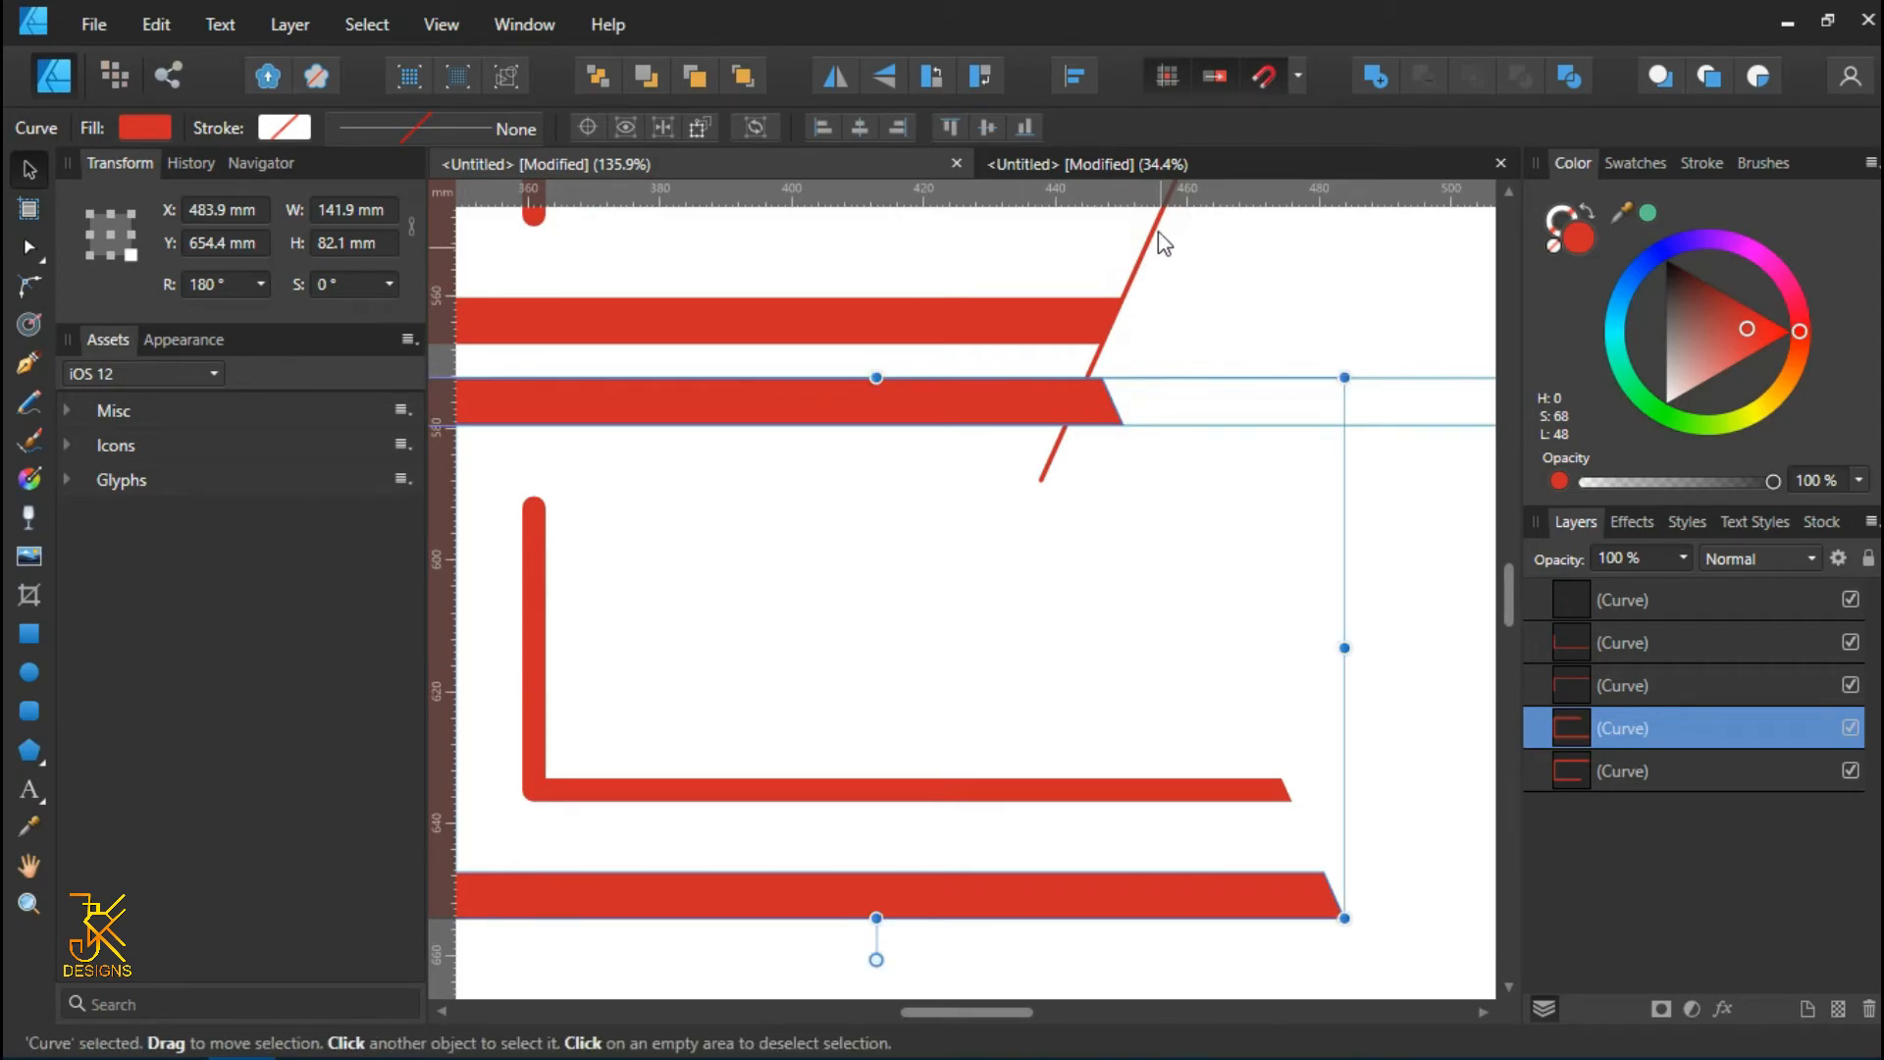
- Move the two end nodes of the lower shape's upper bar along the guides onto the diagonal line
click(28, 247)
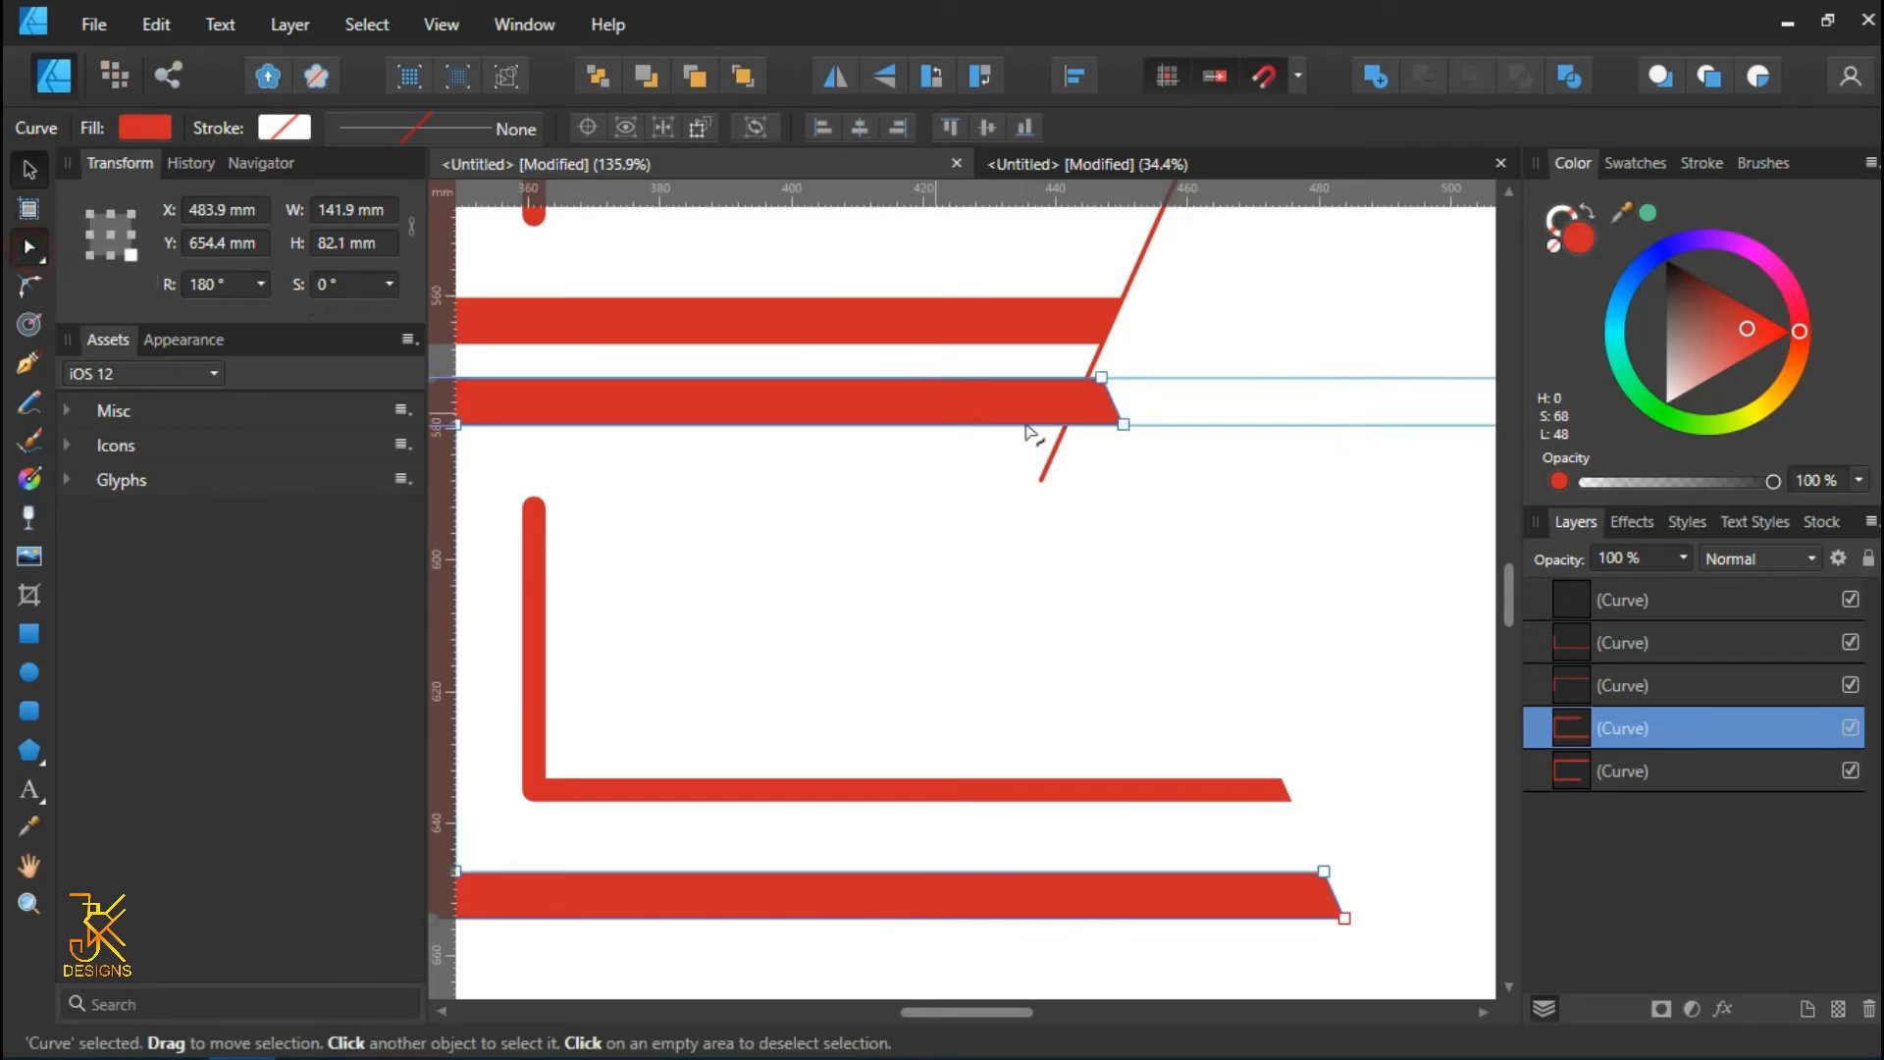
scroll(1164, 422, up, 3)
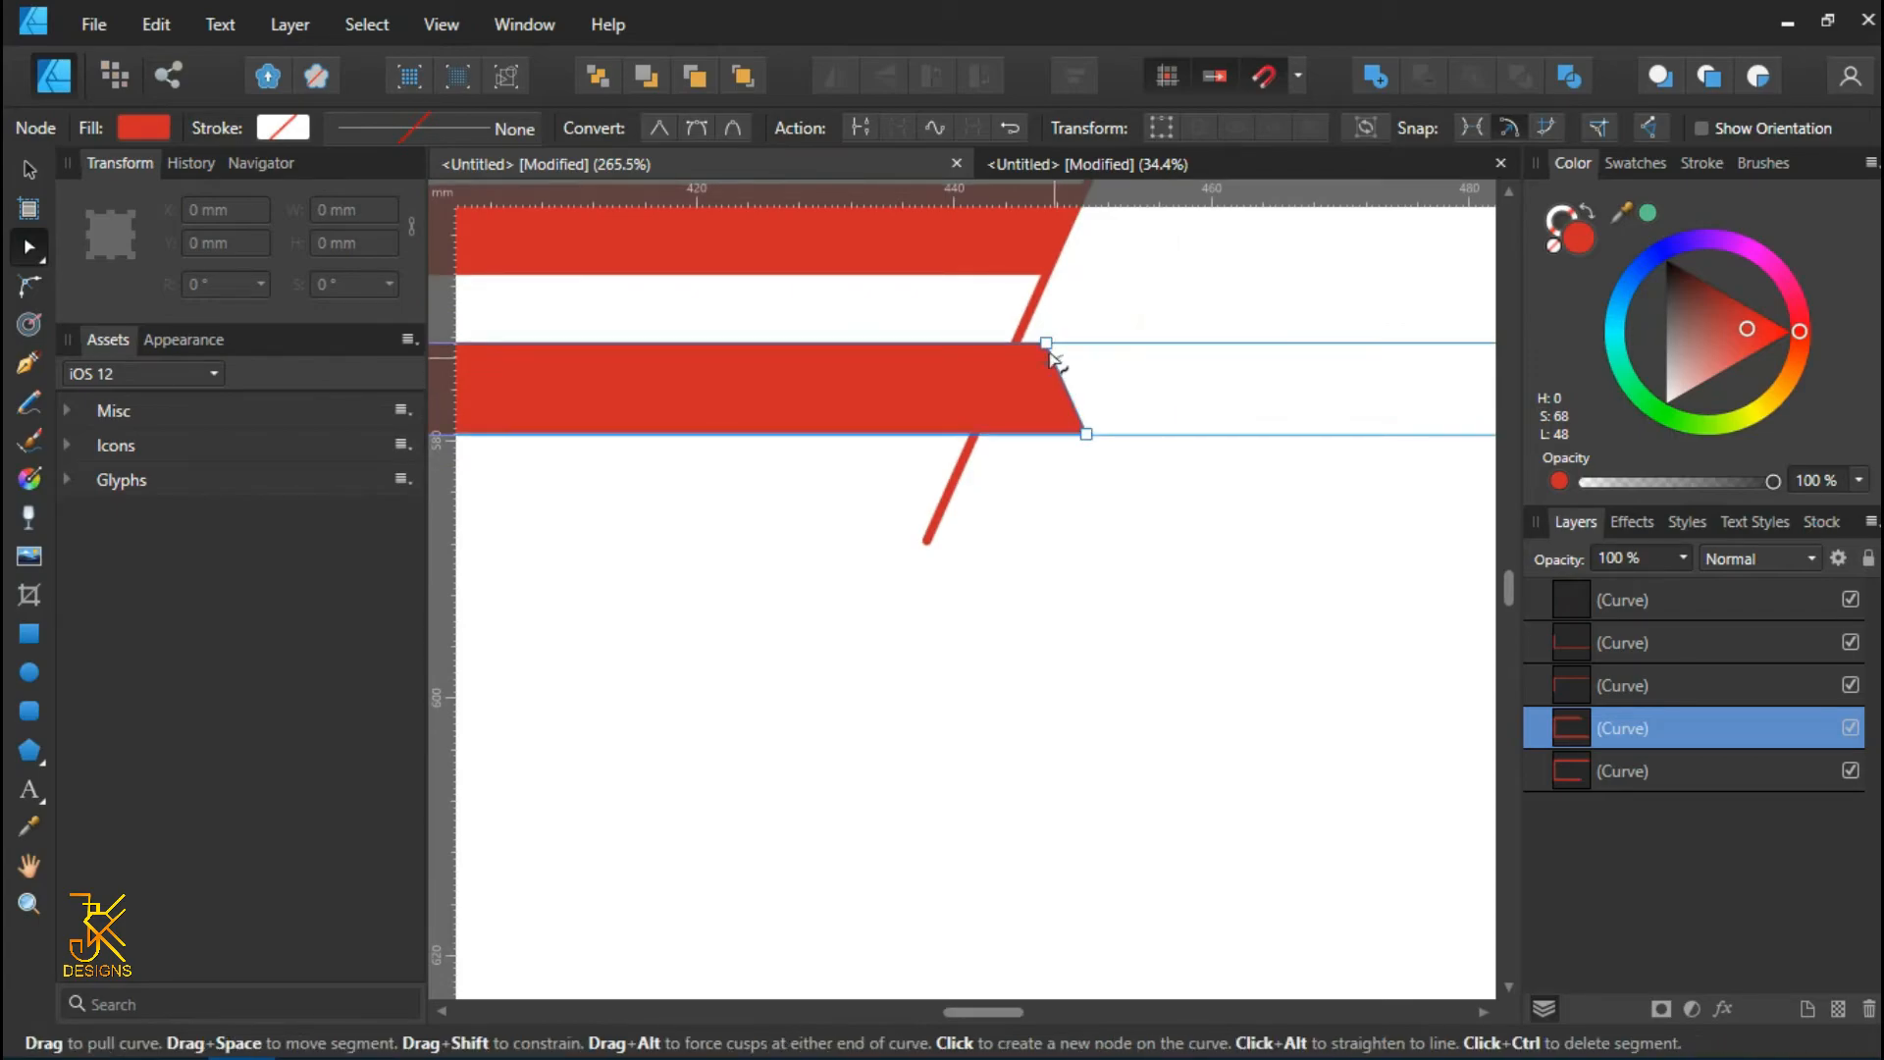
drag(1018, 348, 1015, 343)
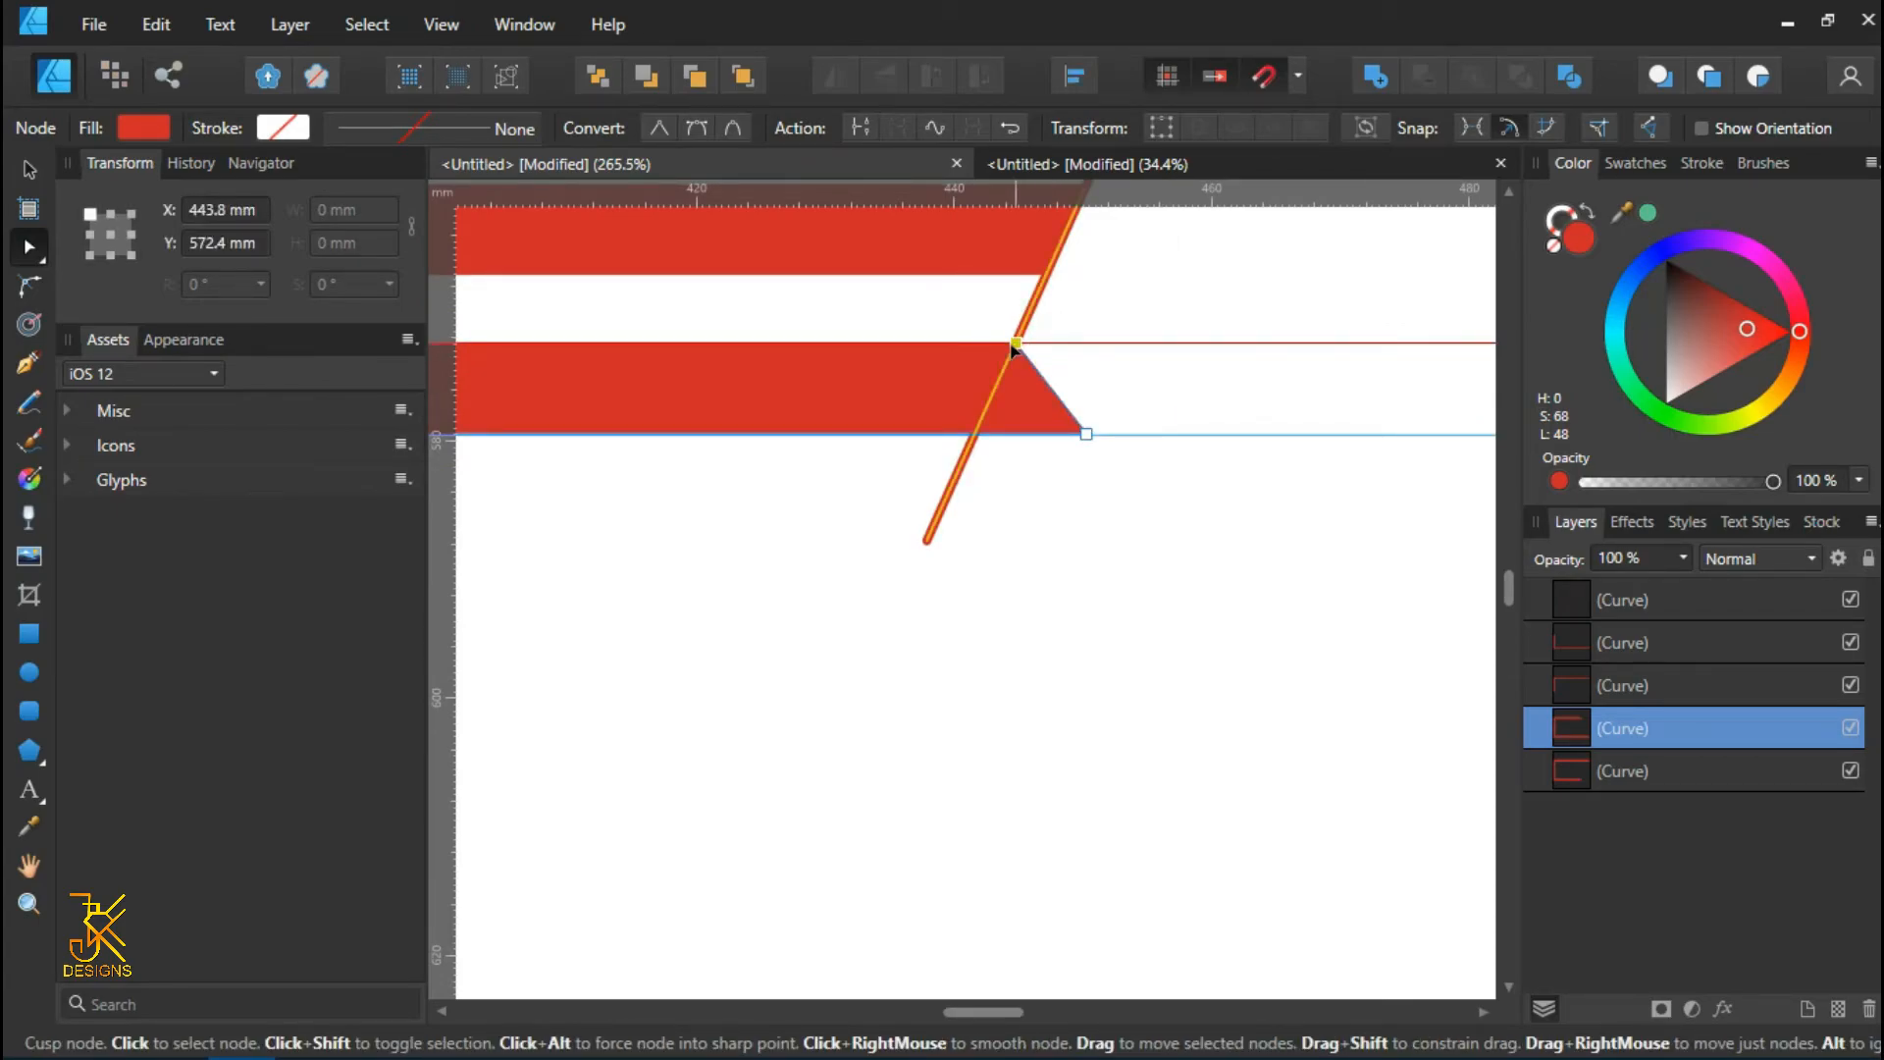
drag(1086, 435, 974, 435)
scroll(1070, 510, up, 1)
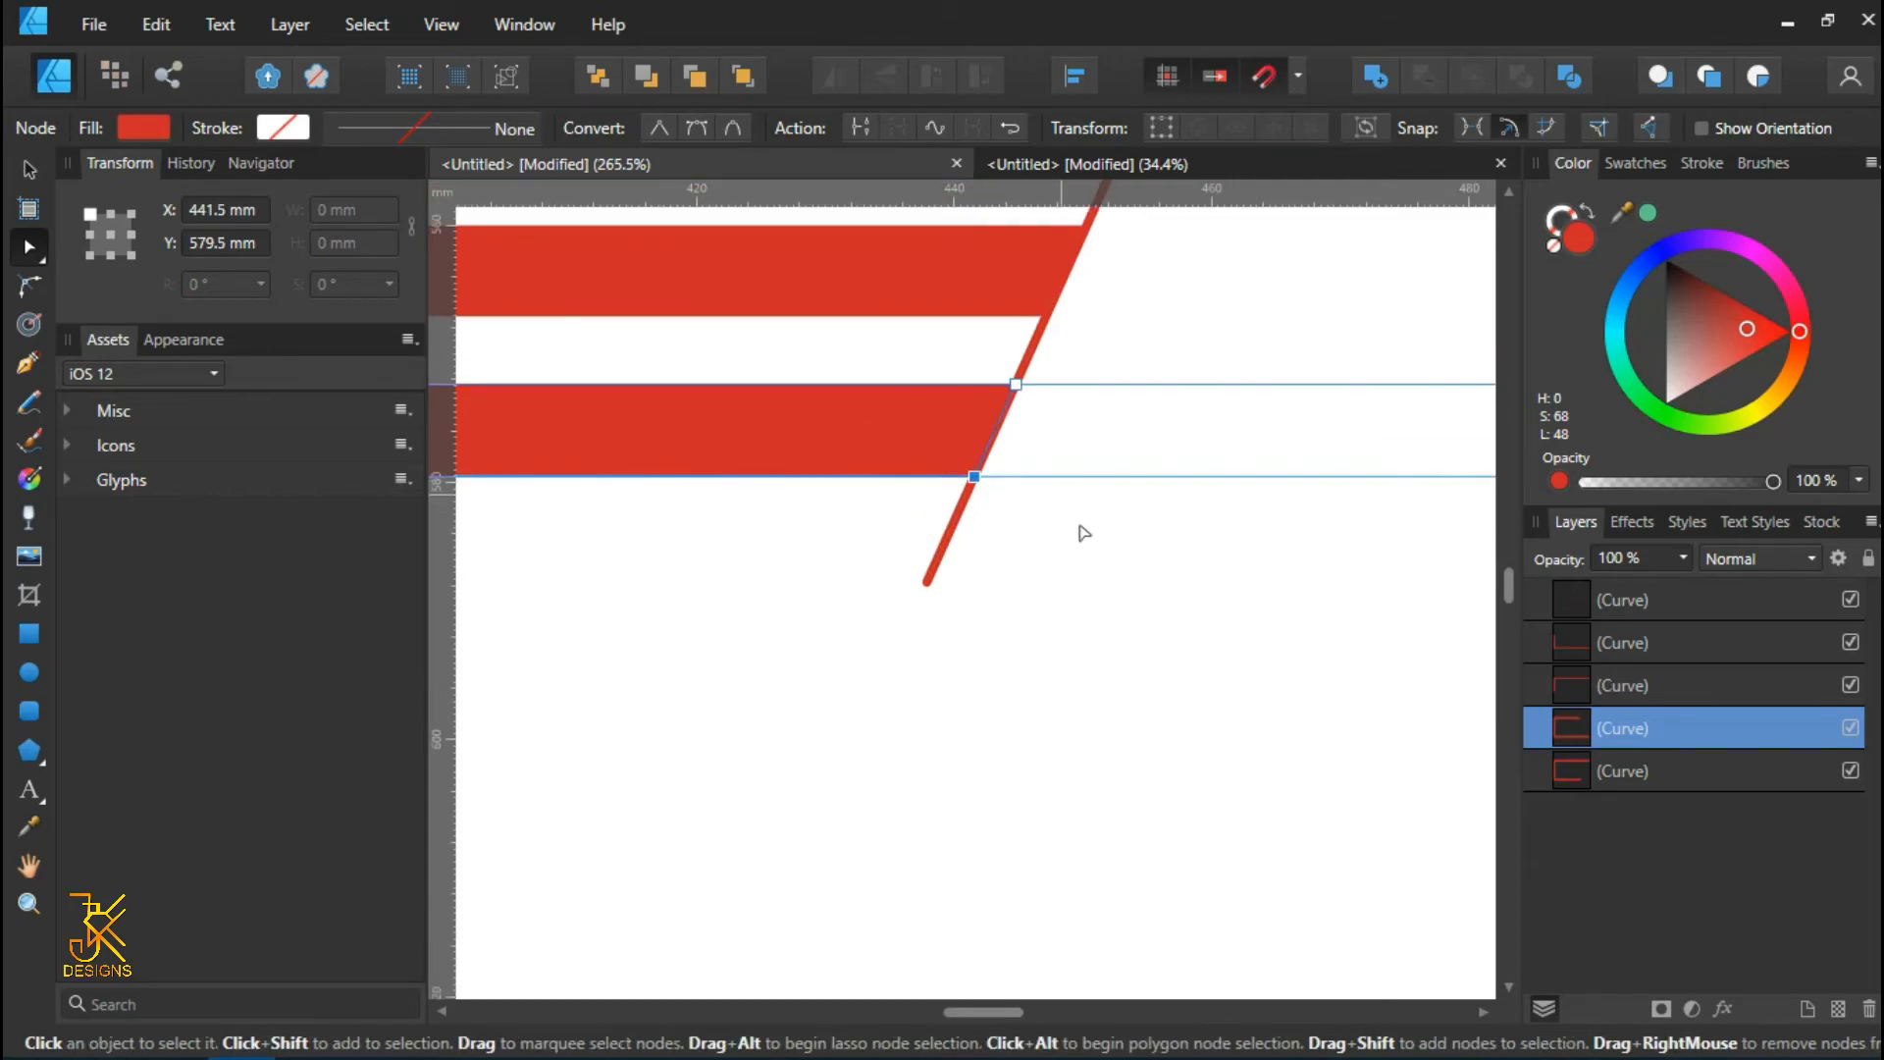
click(1085, 539)
- Delete the diagonal construction line
scroll(1106, 480, down, 5)
scroll(1136, 402, down, 2)
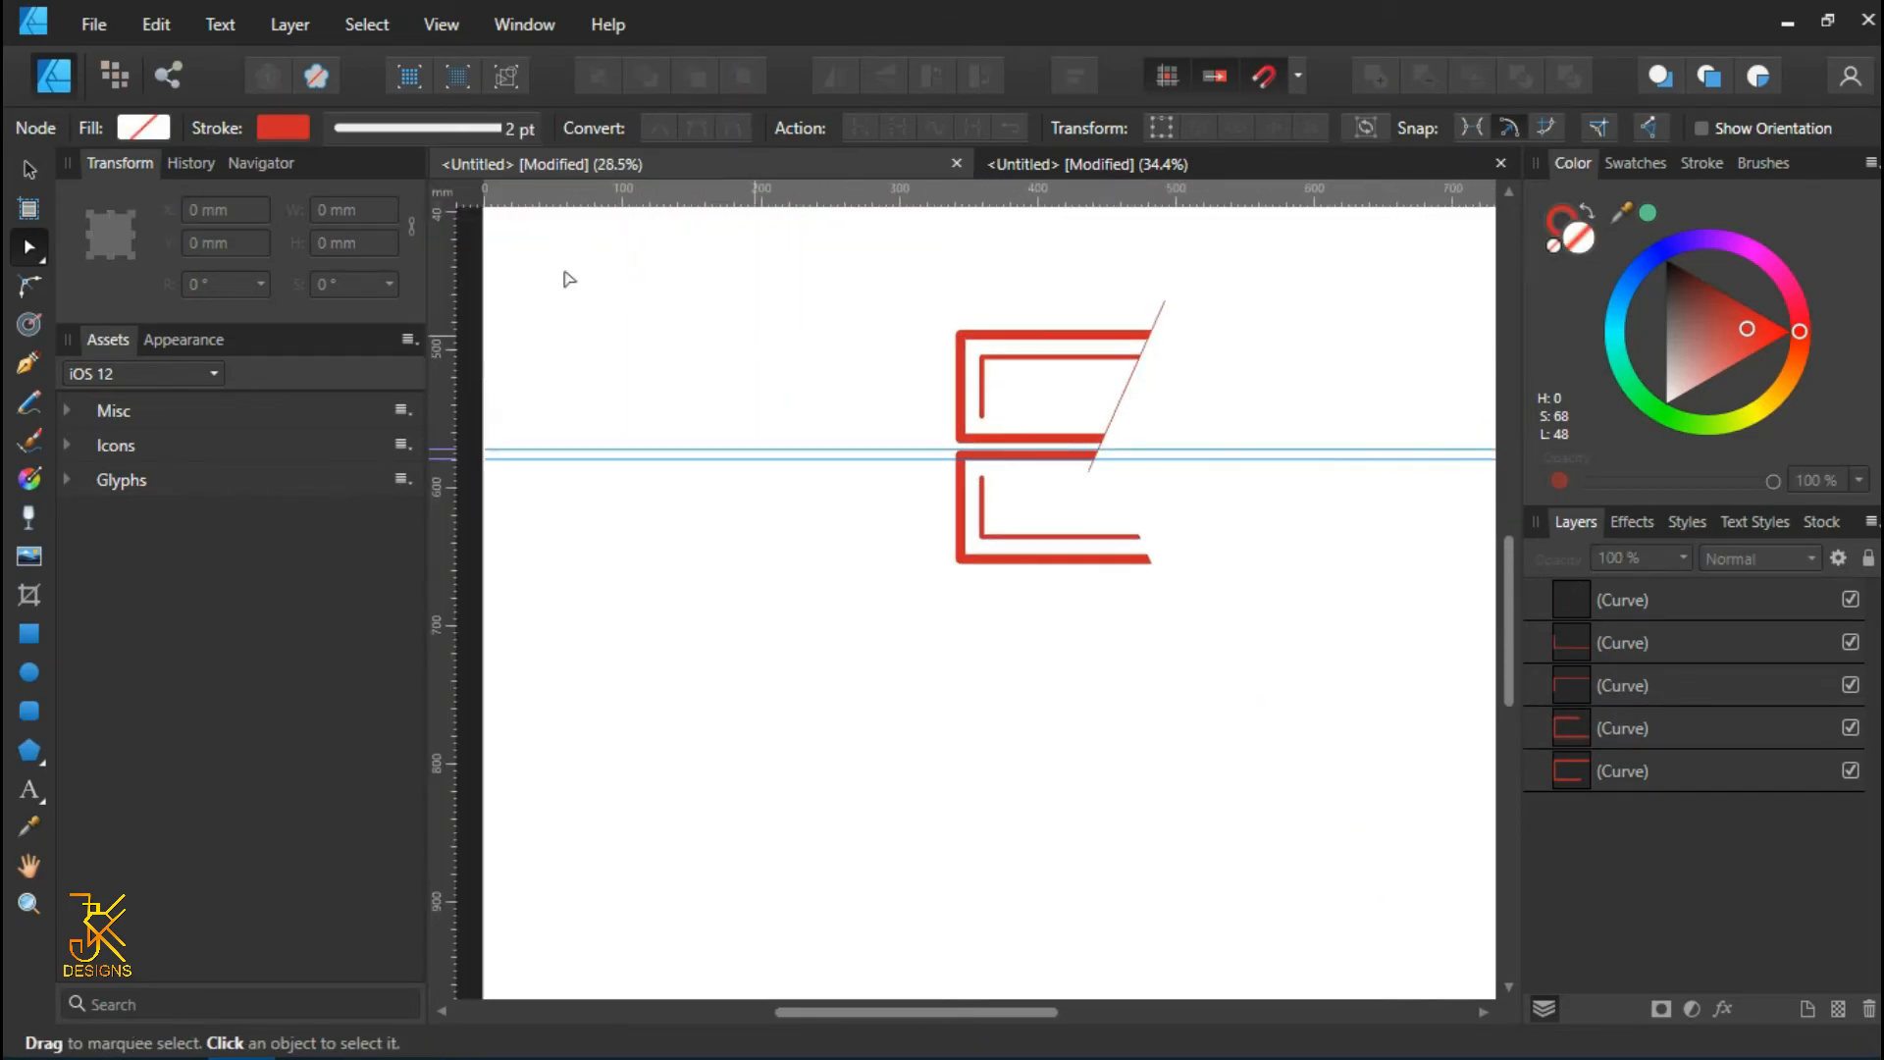
click(29, 168)
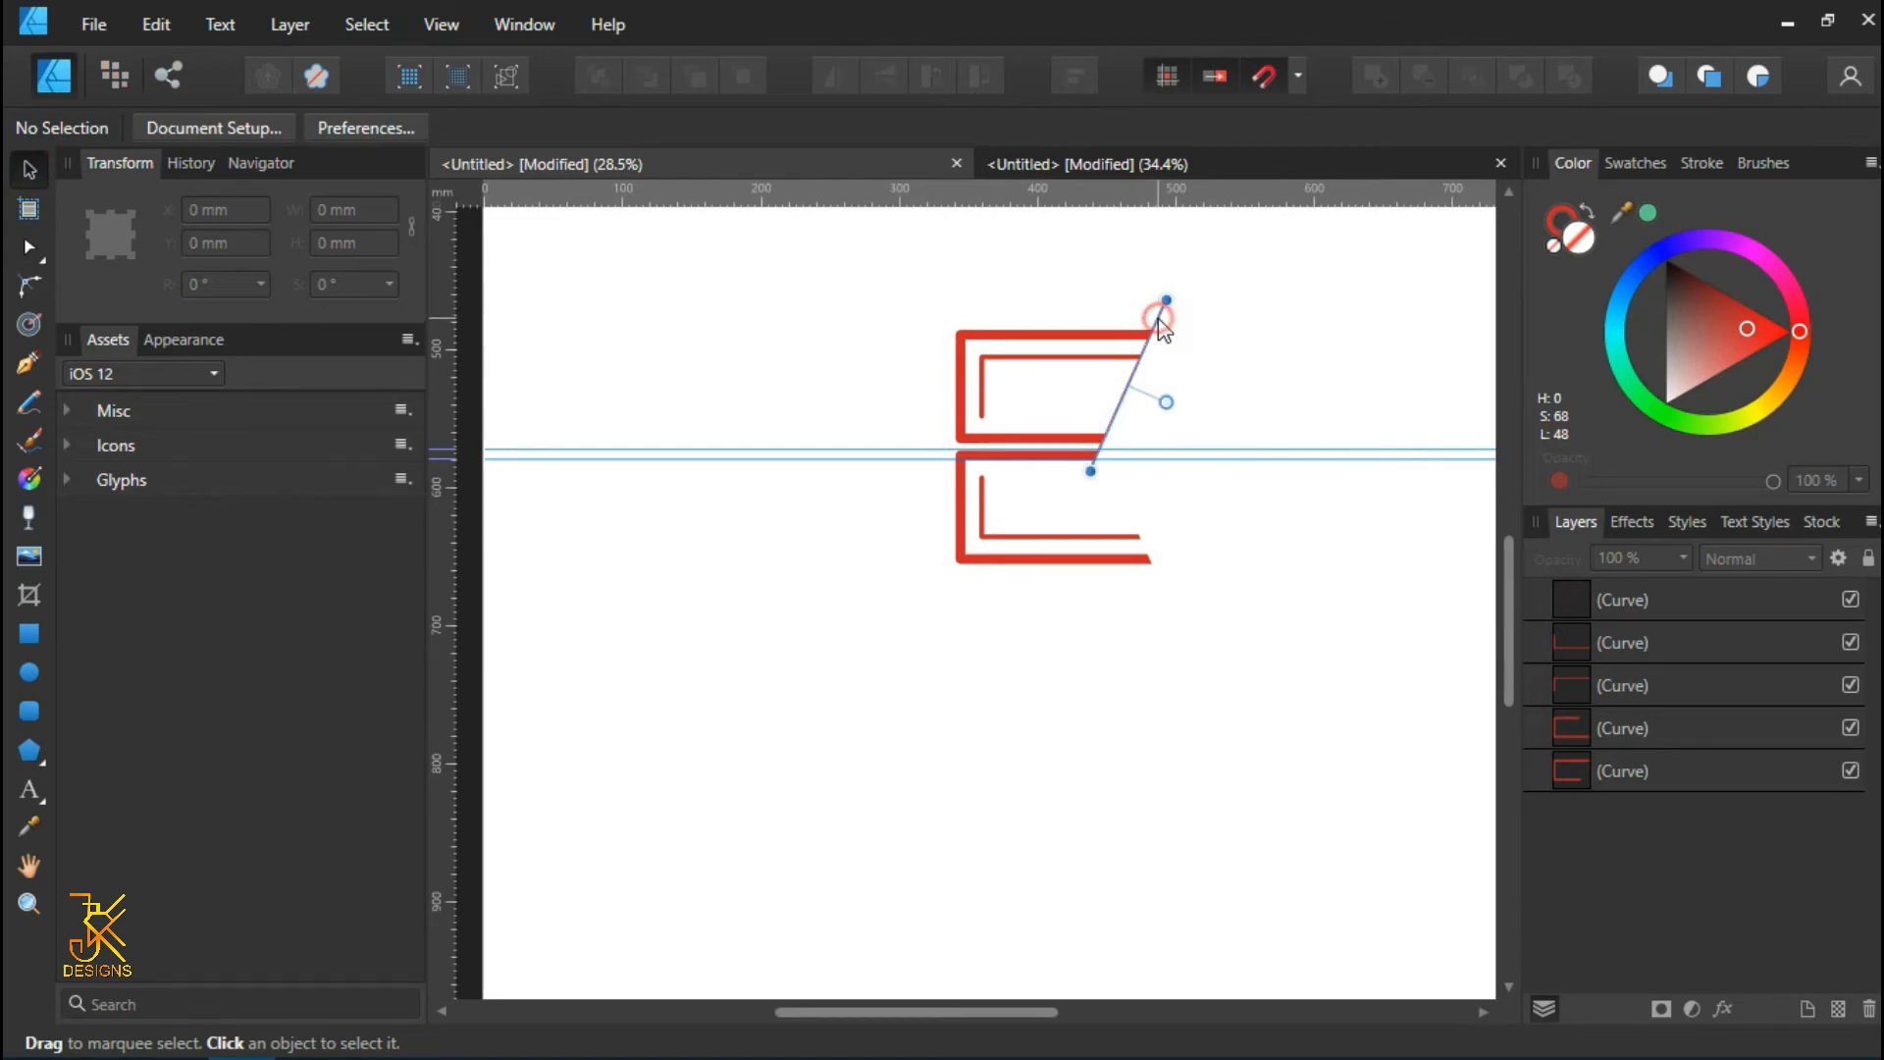
click(1161, 327)
key(Delete)
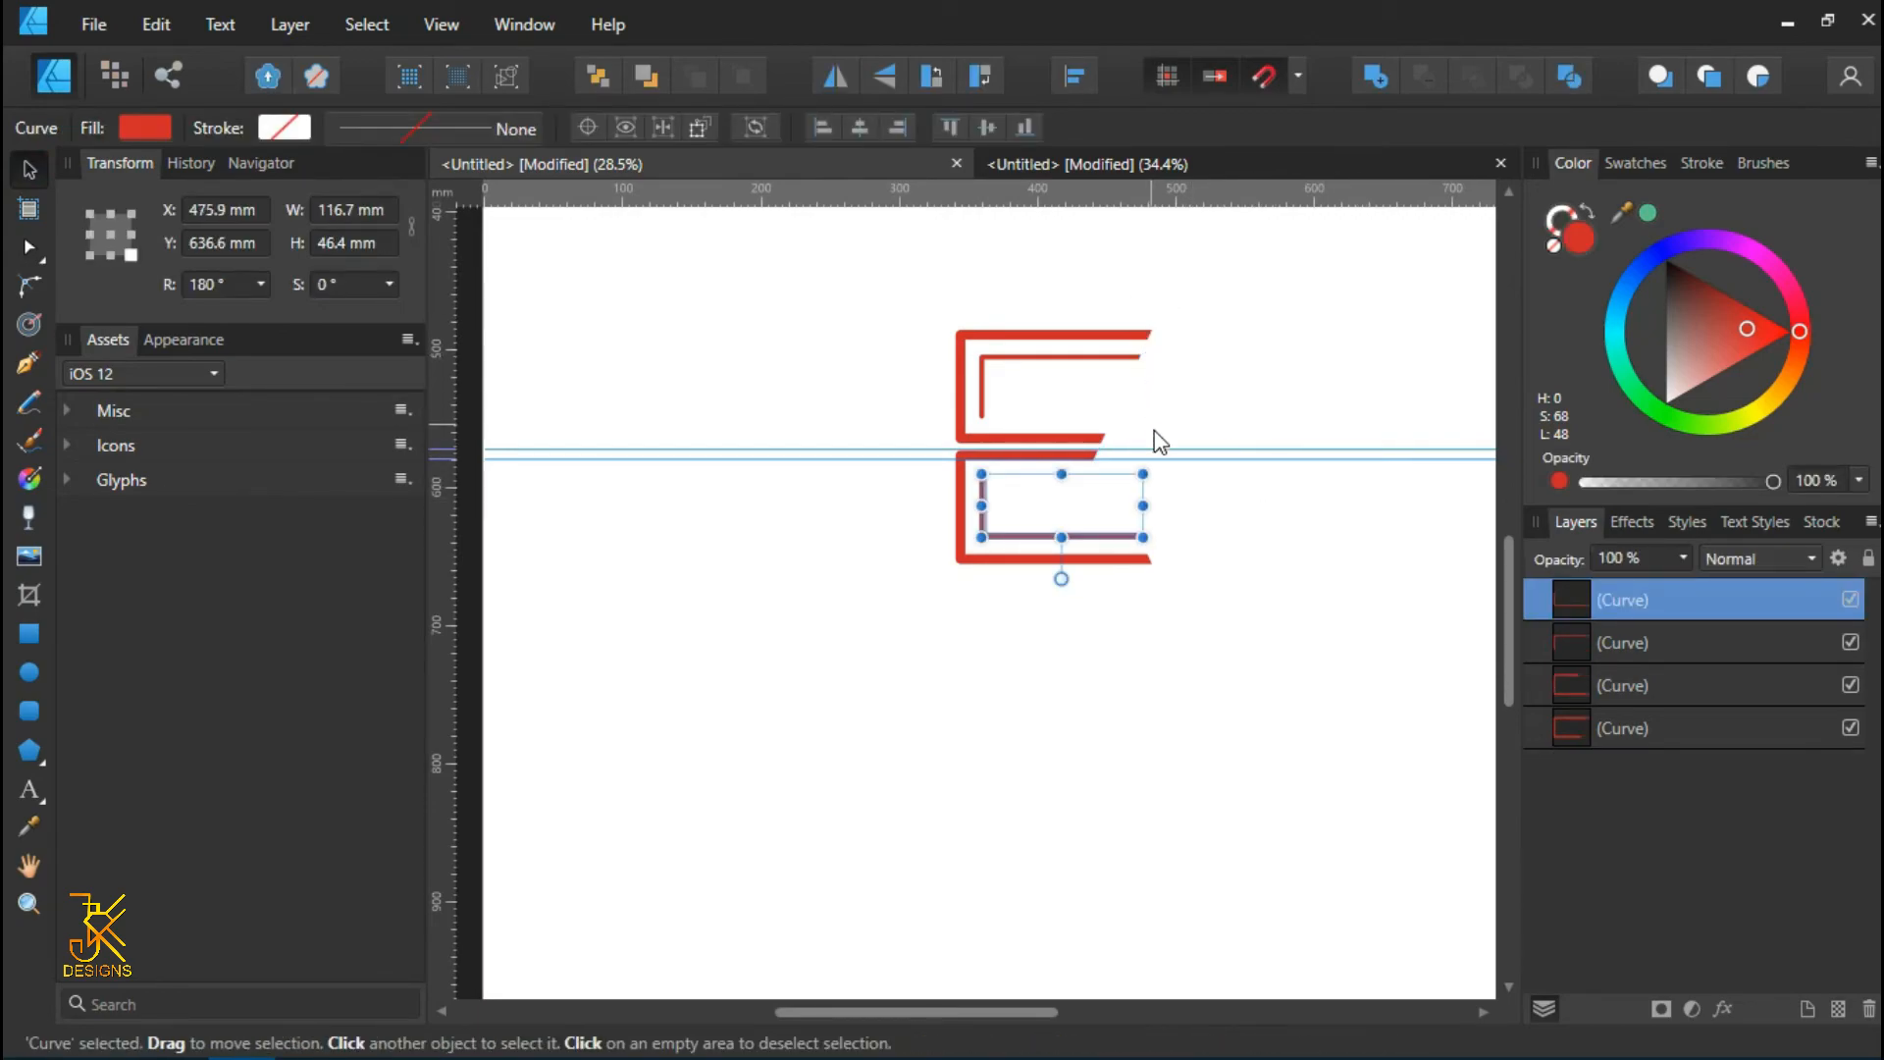
- Remove the horizontal guides from the page
scroll(1206, 451, down, 2)
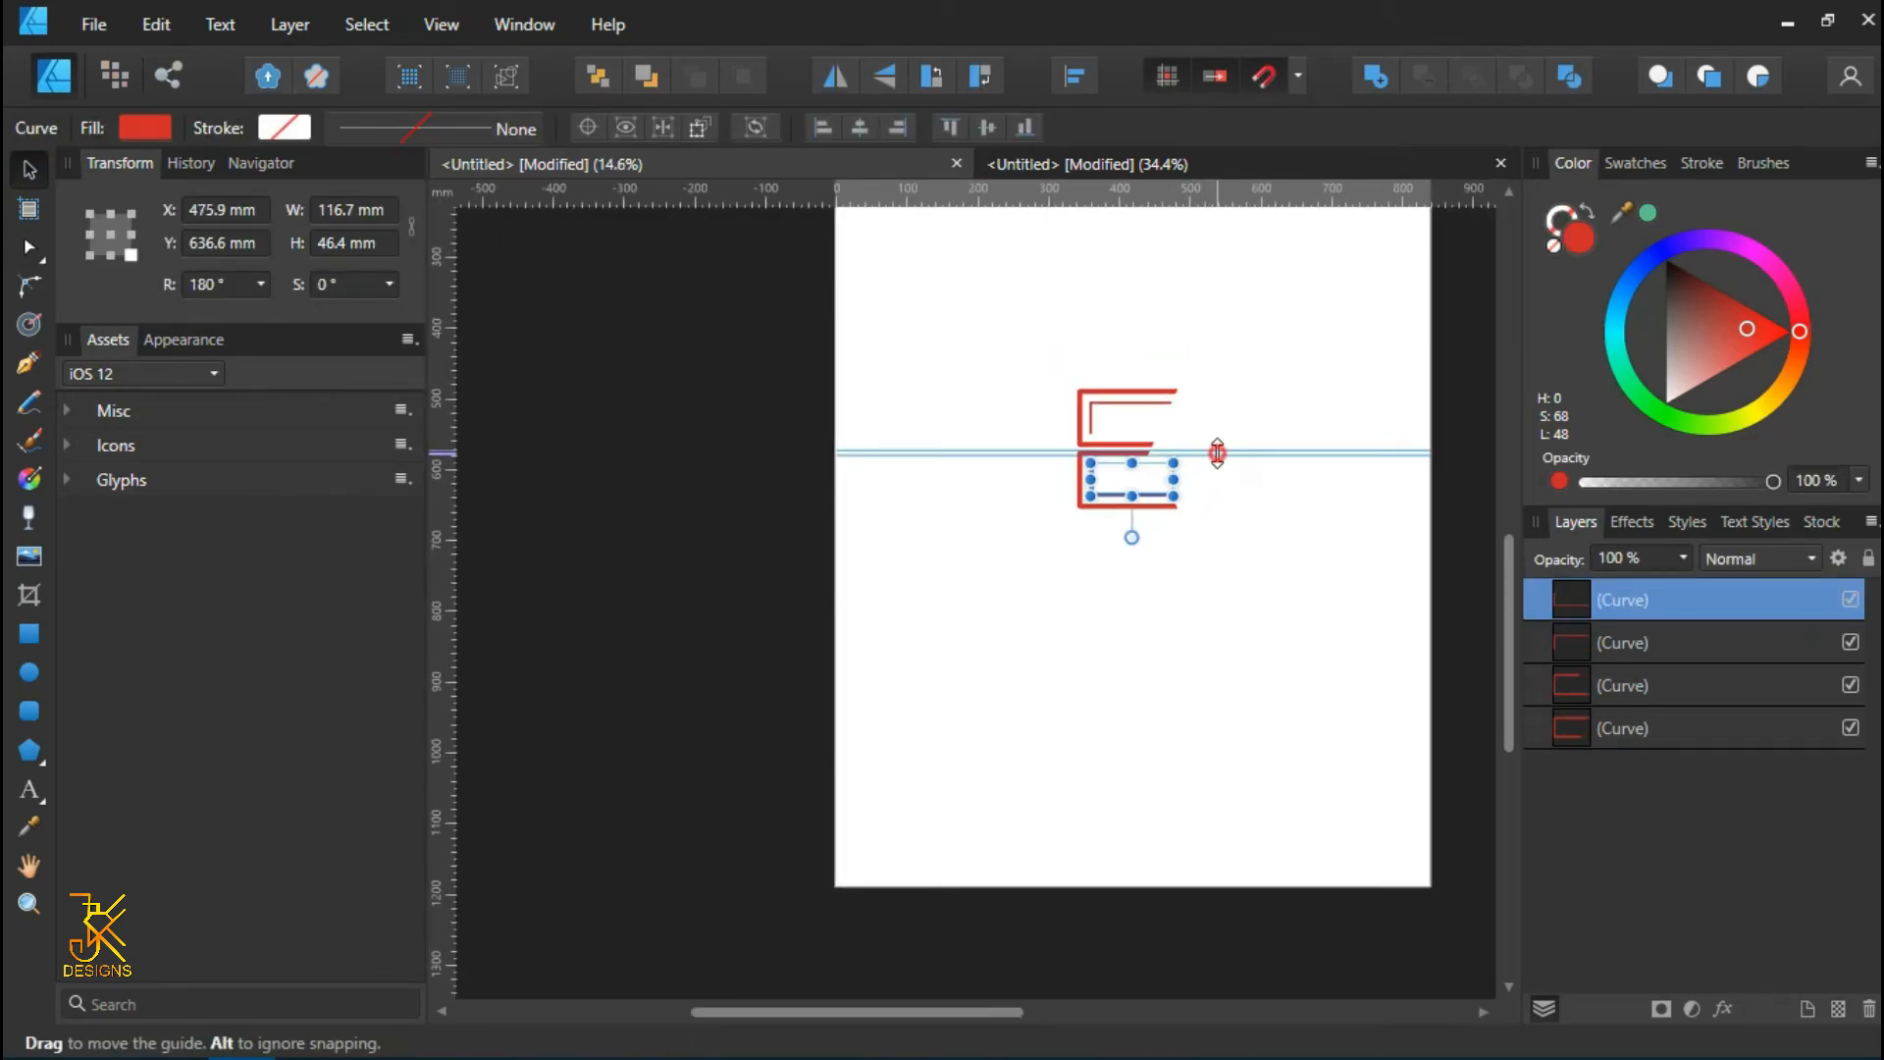
drag(1316, 454, 1320, 1000)
click(1472, 770)
- Draw an 841 × 1189 mm rectangle covering the whole page and fill it with black
scroll(1374, 677, up, 1)
scroll(1304, 623, up, 3)
scroll(1166, 545, down, 3)
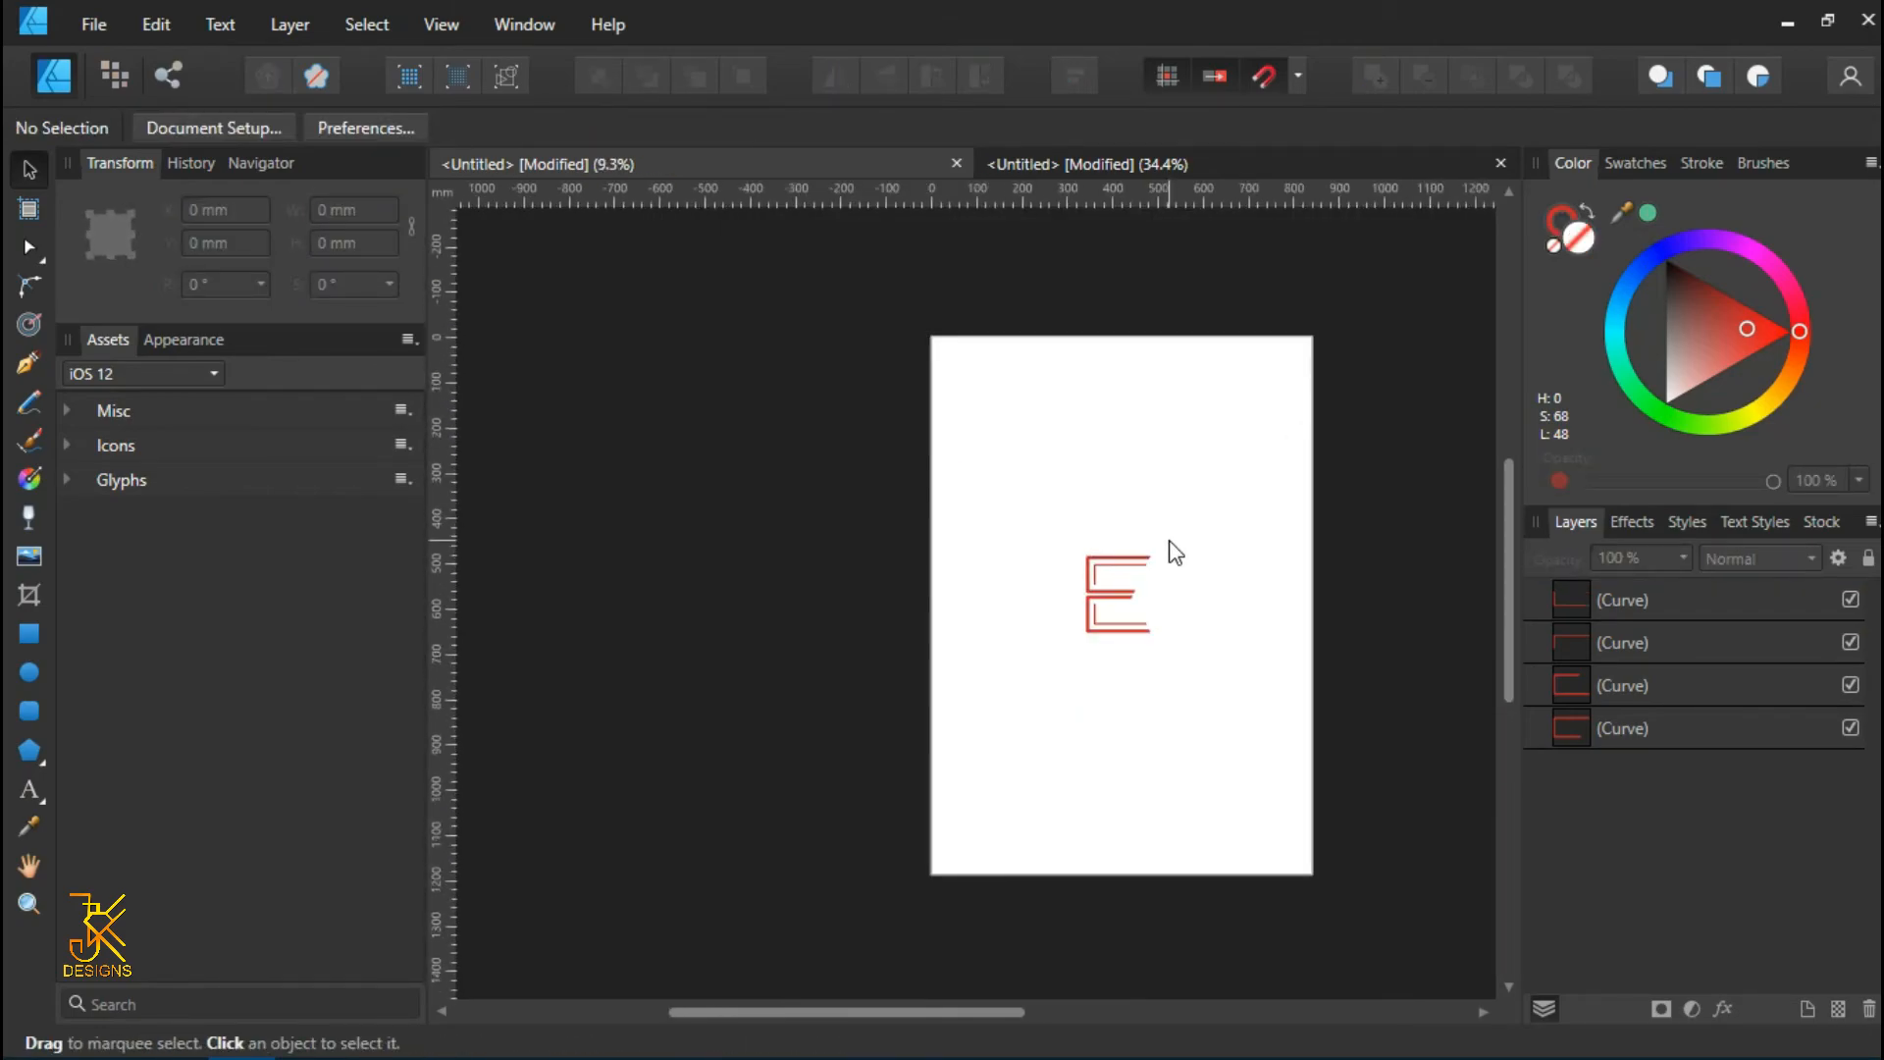
click(27, 634)
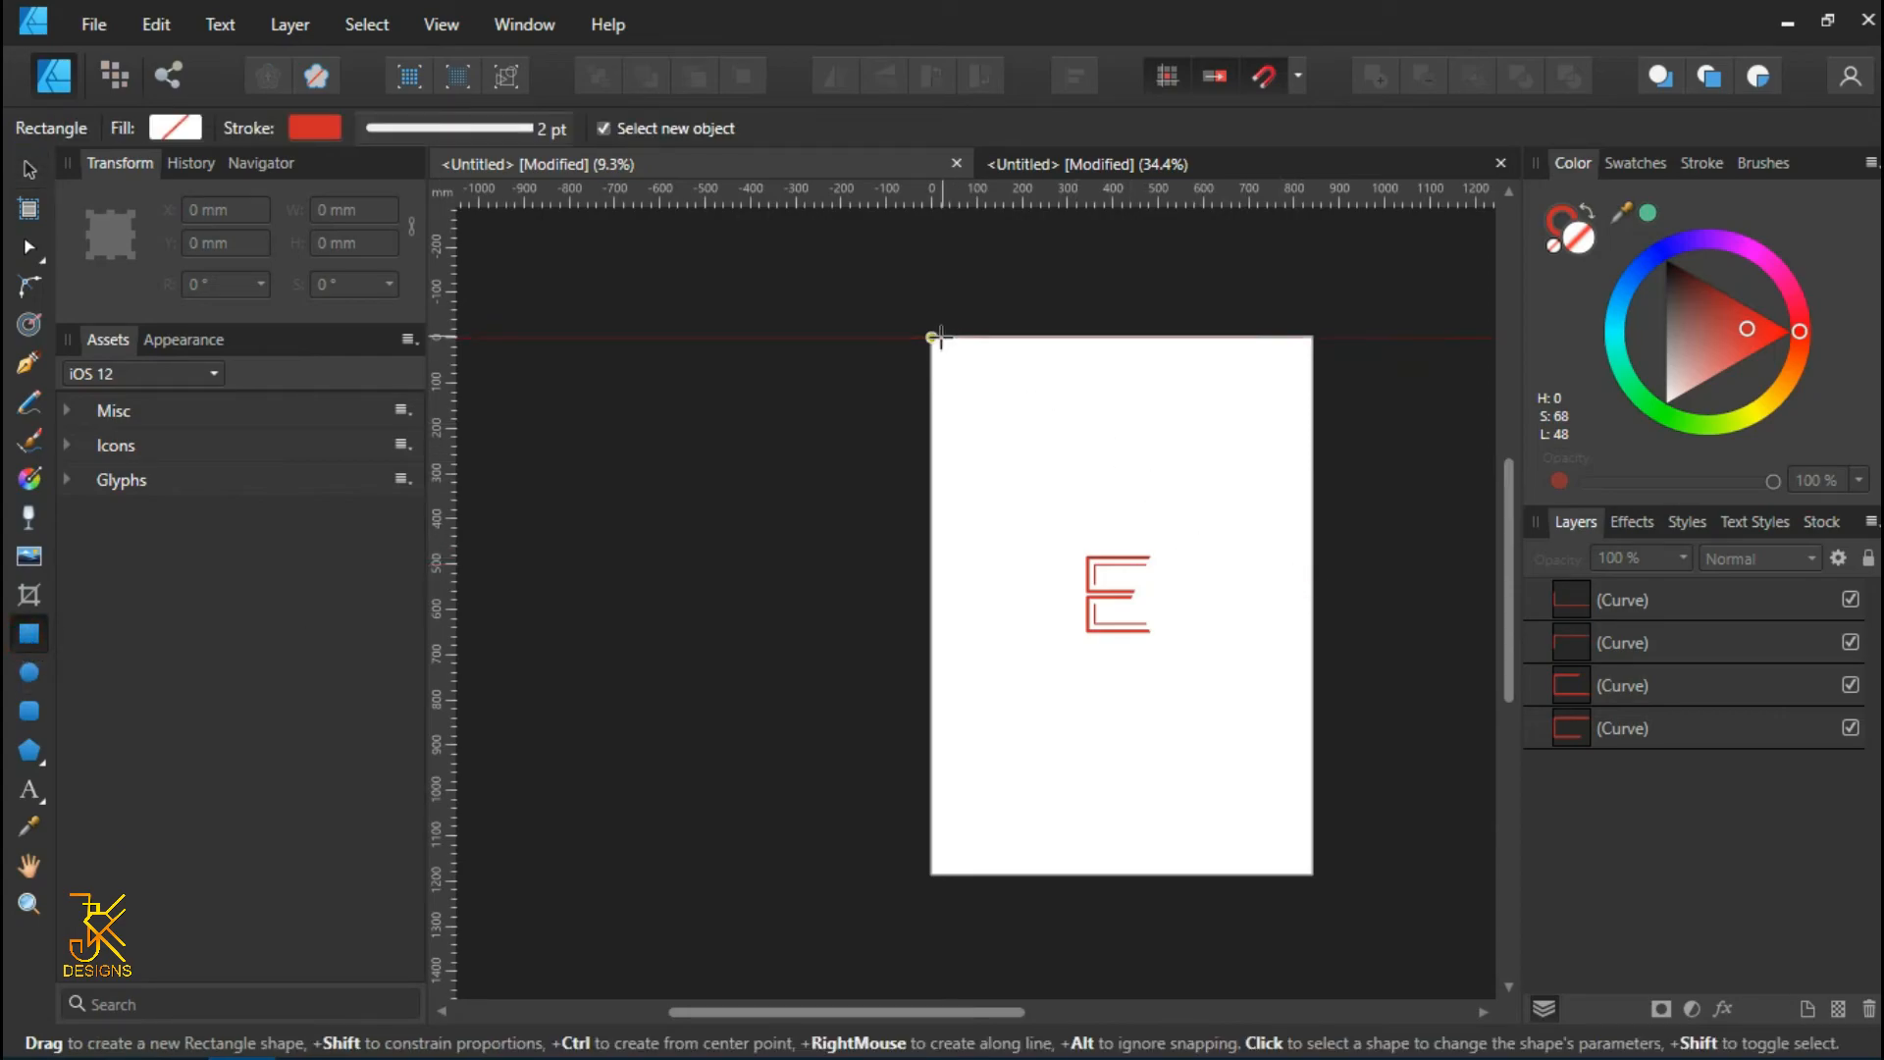
drag(931, 337, 1312, 873)
drag(1692, 327, 1661, 216)
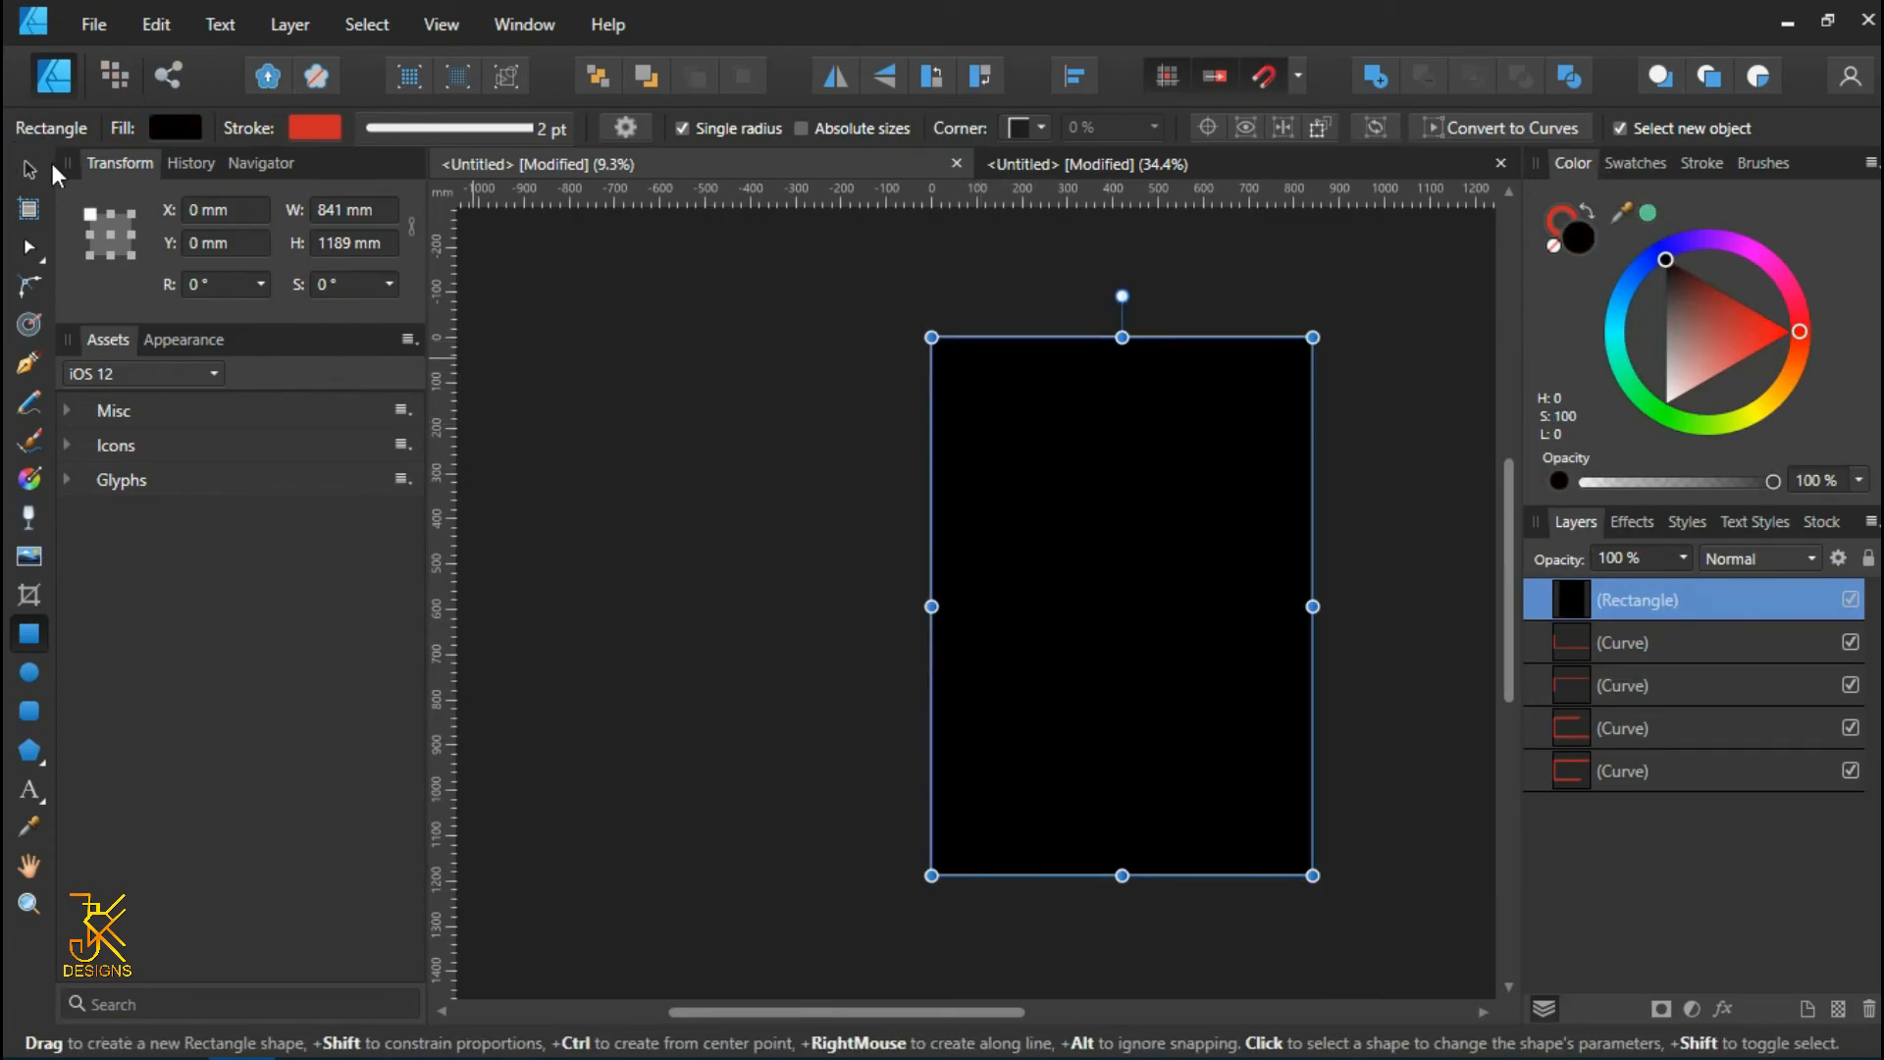
- Send the black page rectangle to the back behind the logo curves and lock its layer
key(v)
right_click(1088, 622)
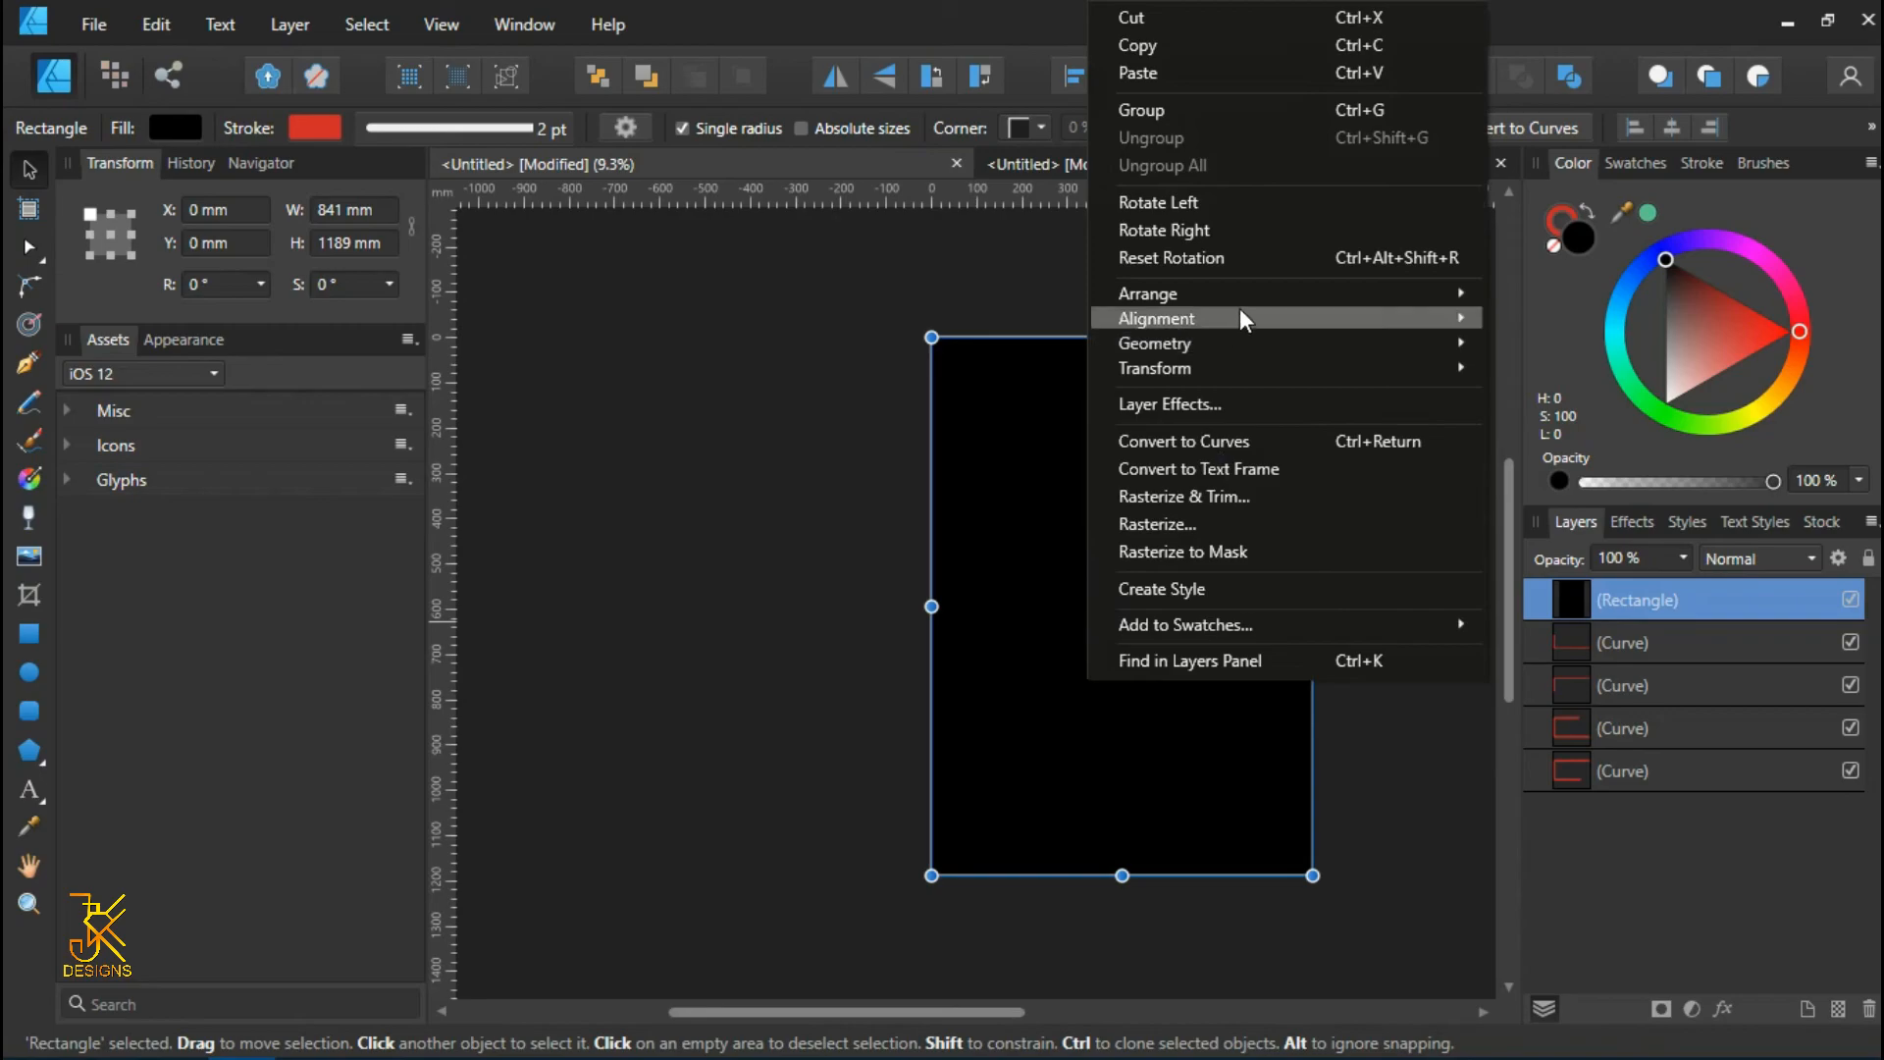
mouse_move(1247, 299)
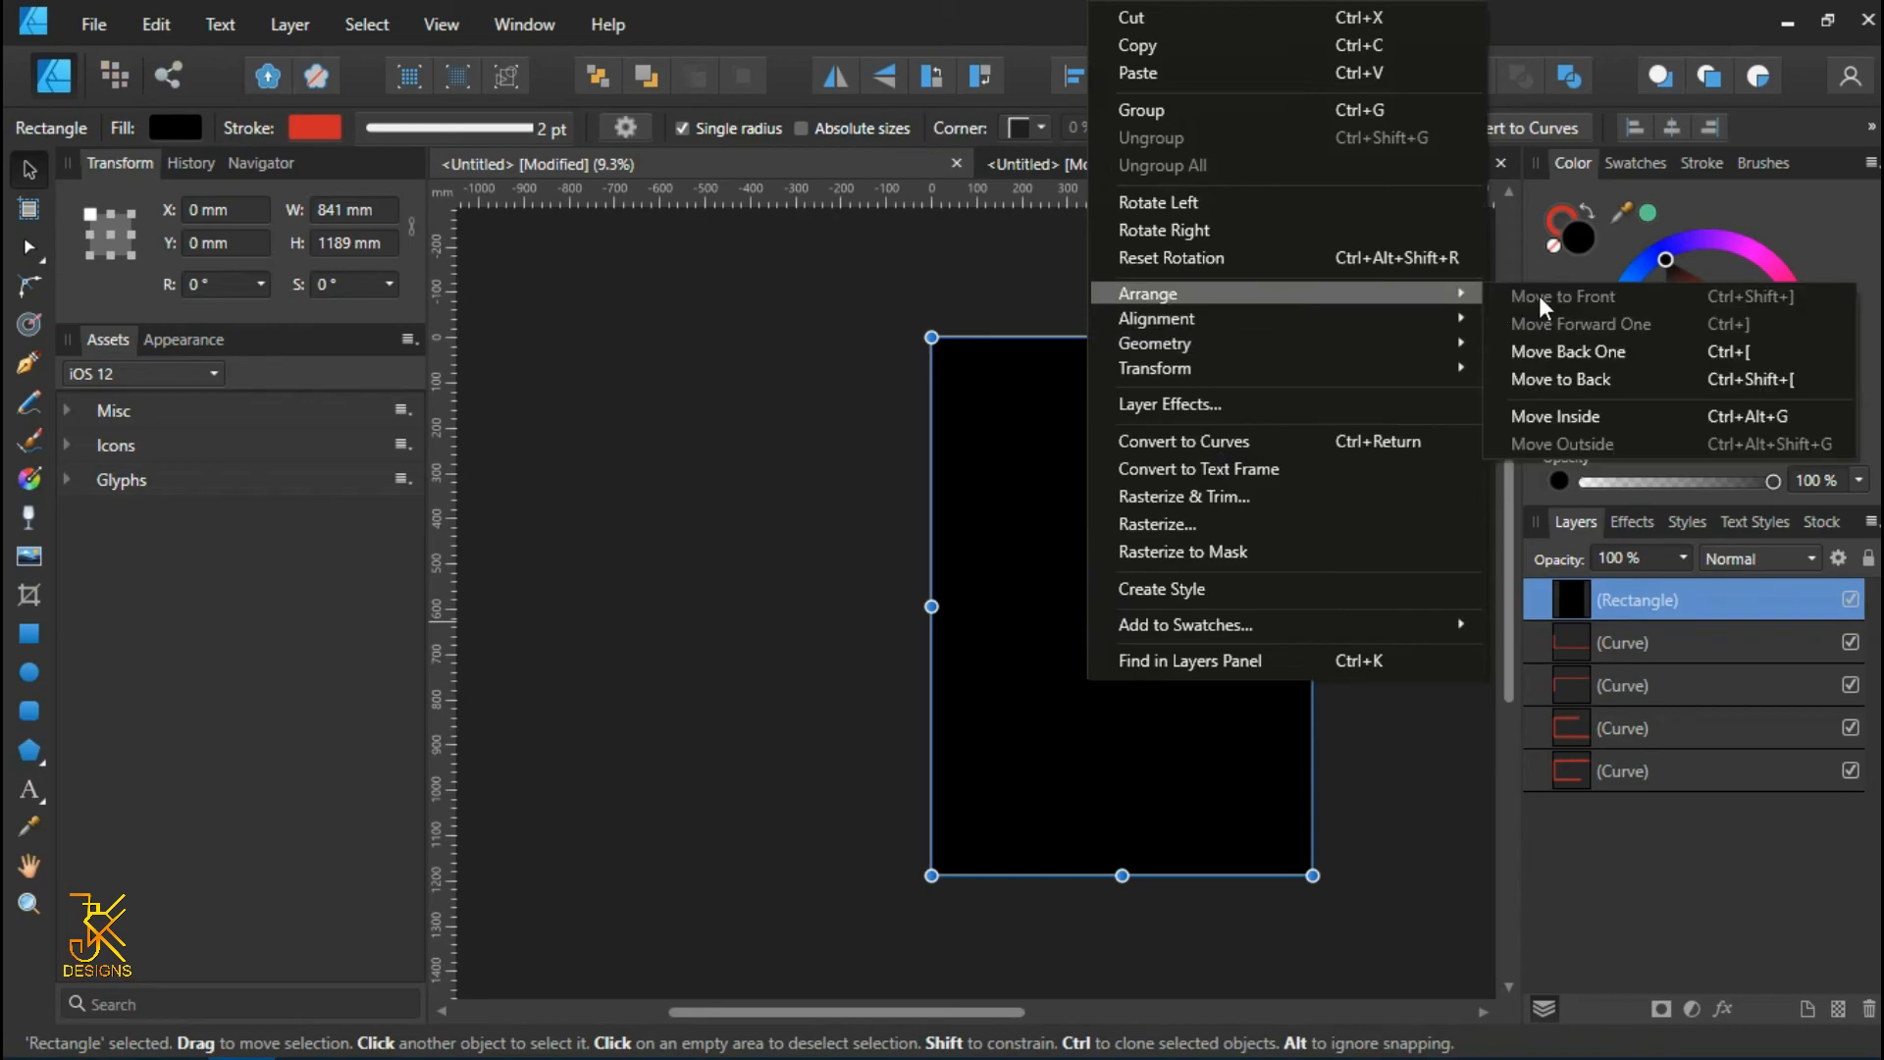
click(1616, 377)
click(1400, 547)
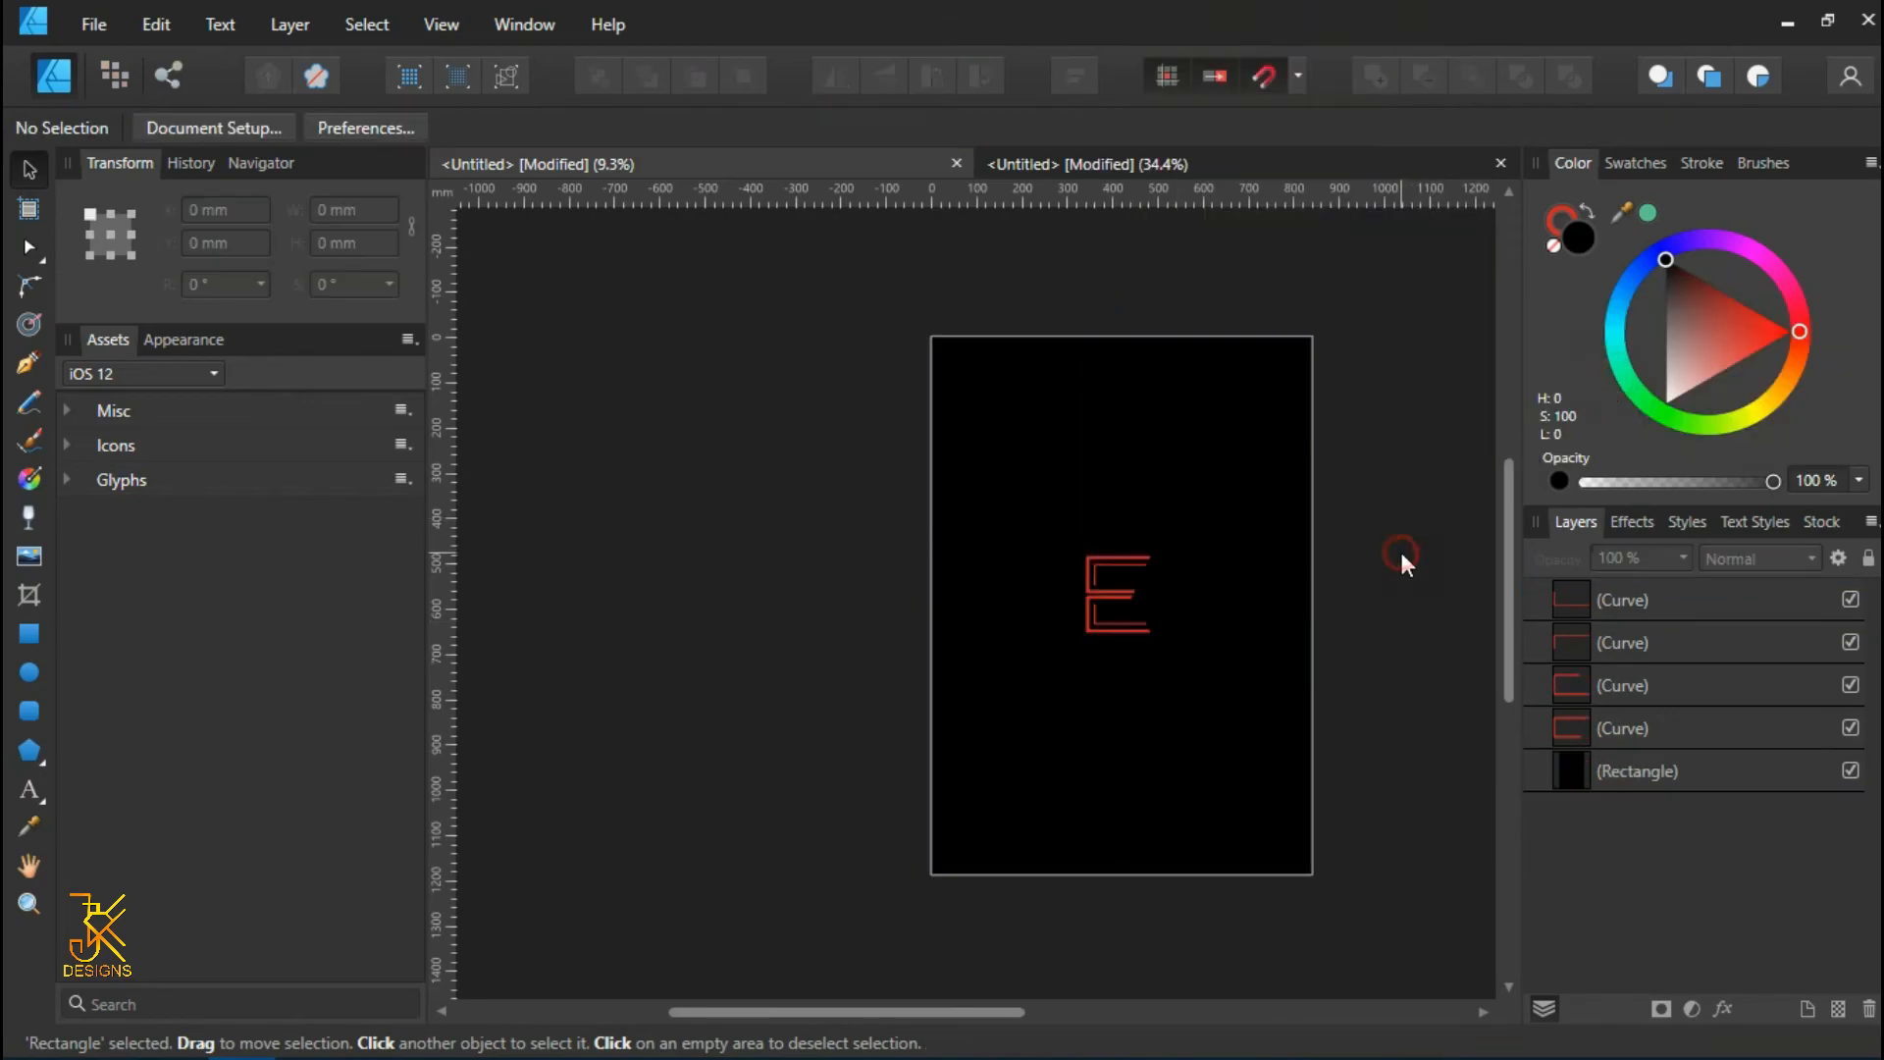
click(1674, 779)
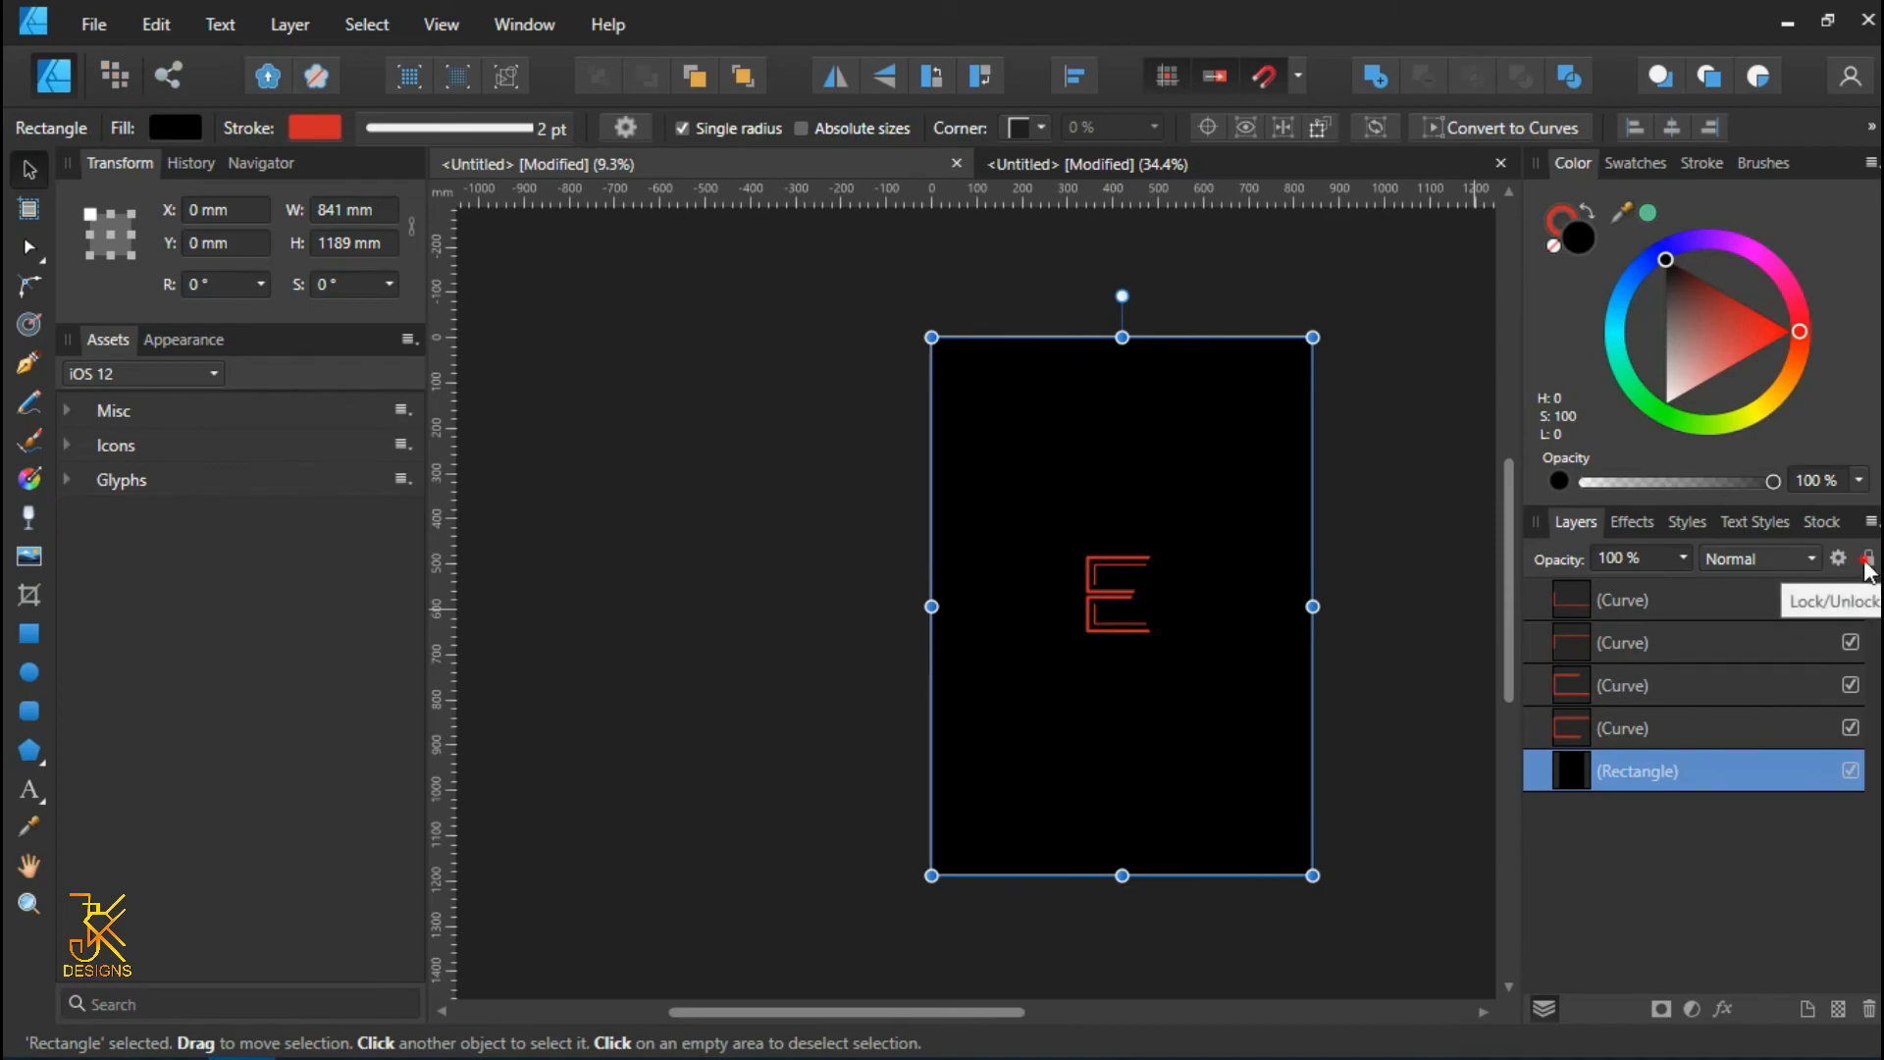
click(1867, 561)
click(1464, 628)
- Select all four curves of the E-shaped logo and recolour them white
drag(979, 461, 1241, 756)
mouse_move(1730, 346)
mouse_down()
mouse_move(1678, 363)
mouse_move(1598, 527)
mouse_up()
scroll(1192, 574, up, 3)
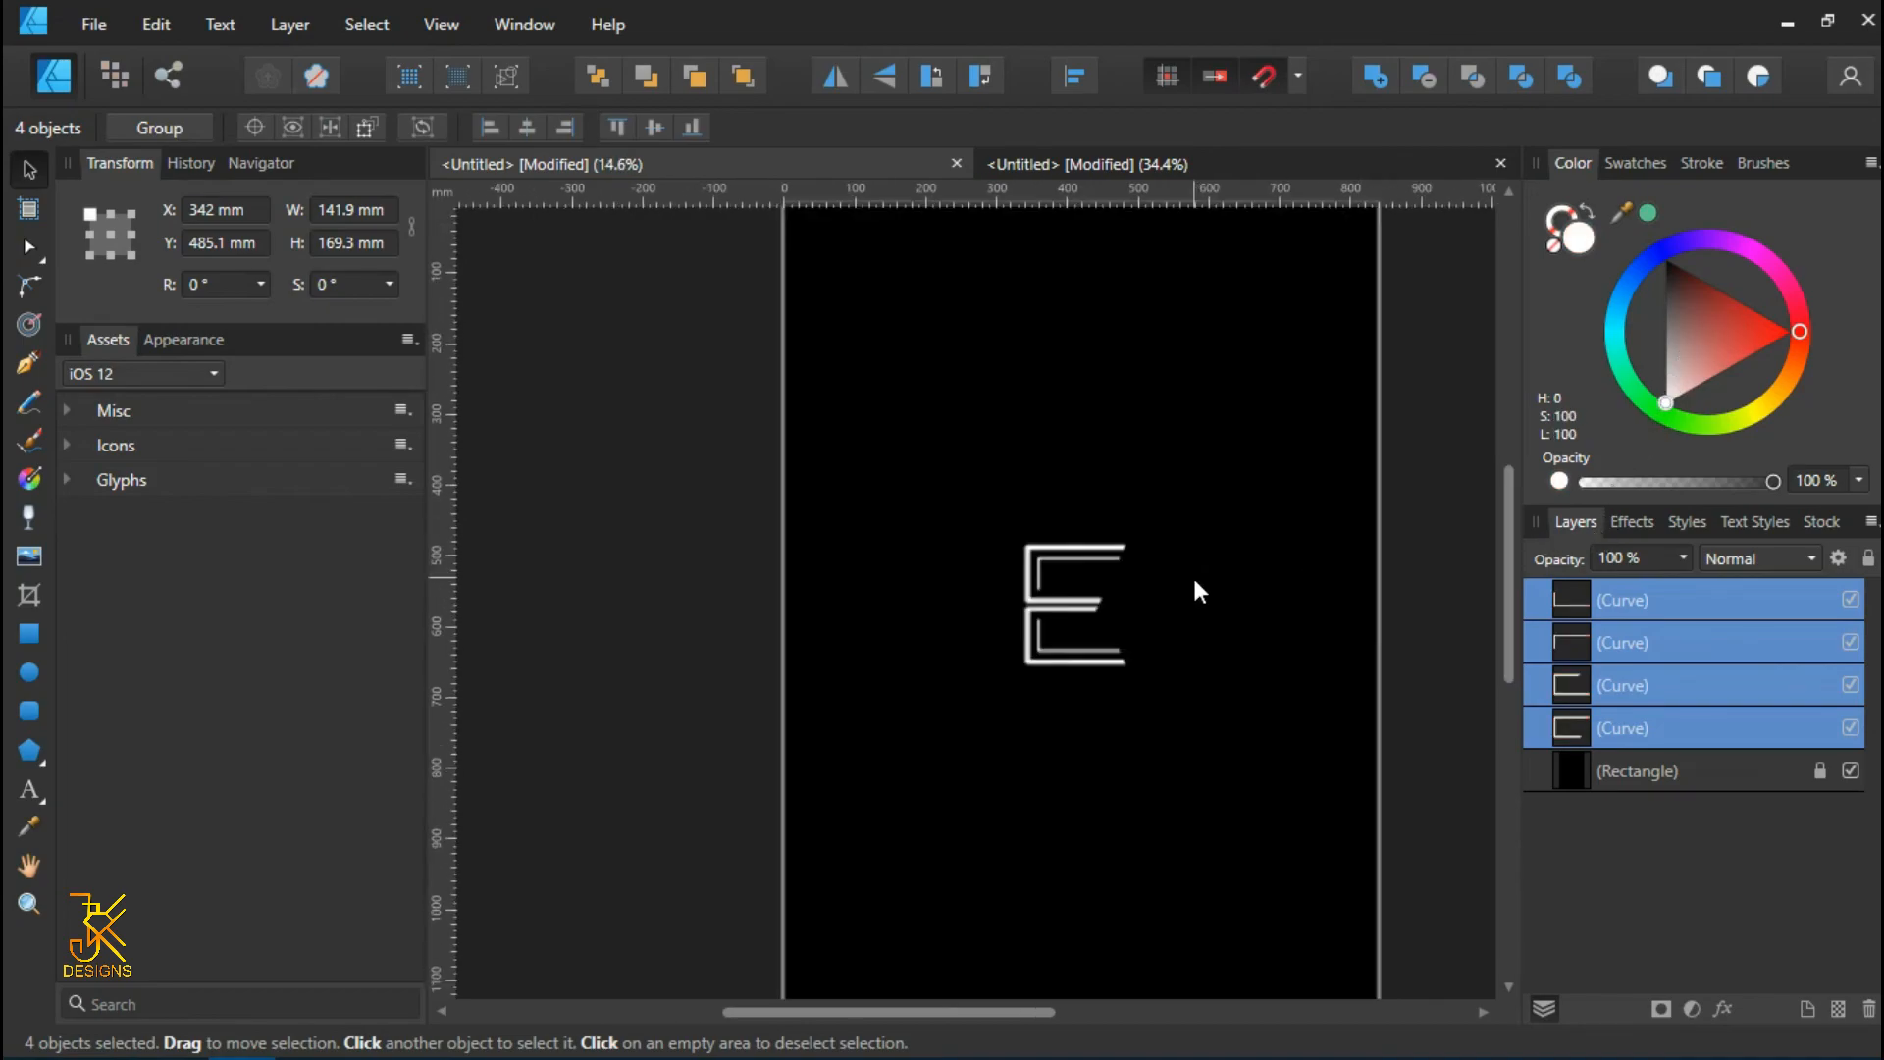
scroll(1117, 569, down, 1)
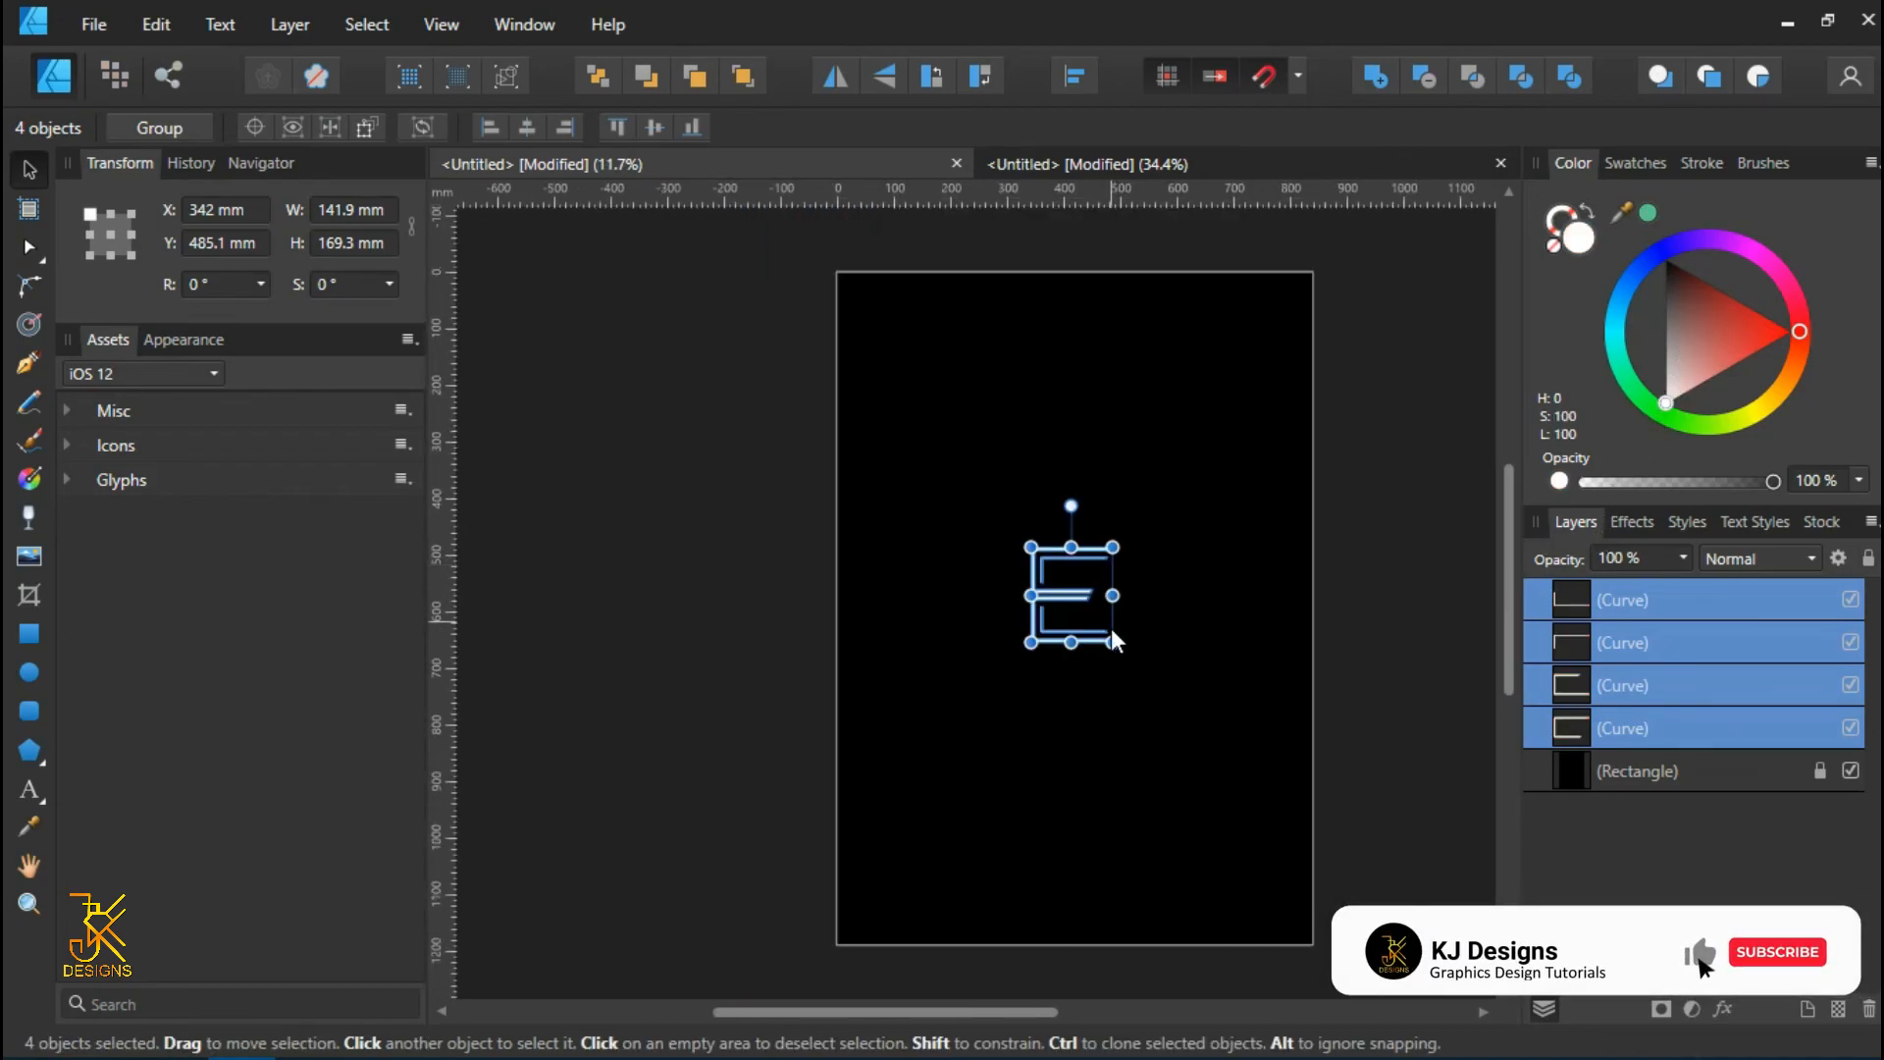
- Enlarge the white E logo, stretching it mainly in height to about 170 mm wide and 280 mm tall, and deselect it
drag(1076, 591, 1129, 689)
click(1379, 532)
scroll(1380, 532, down, 2)
scroll(1148, 473, down, 1)
scroll(1148, 463, up, 1)
scroll(1151, 471, up, 3)
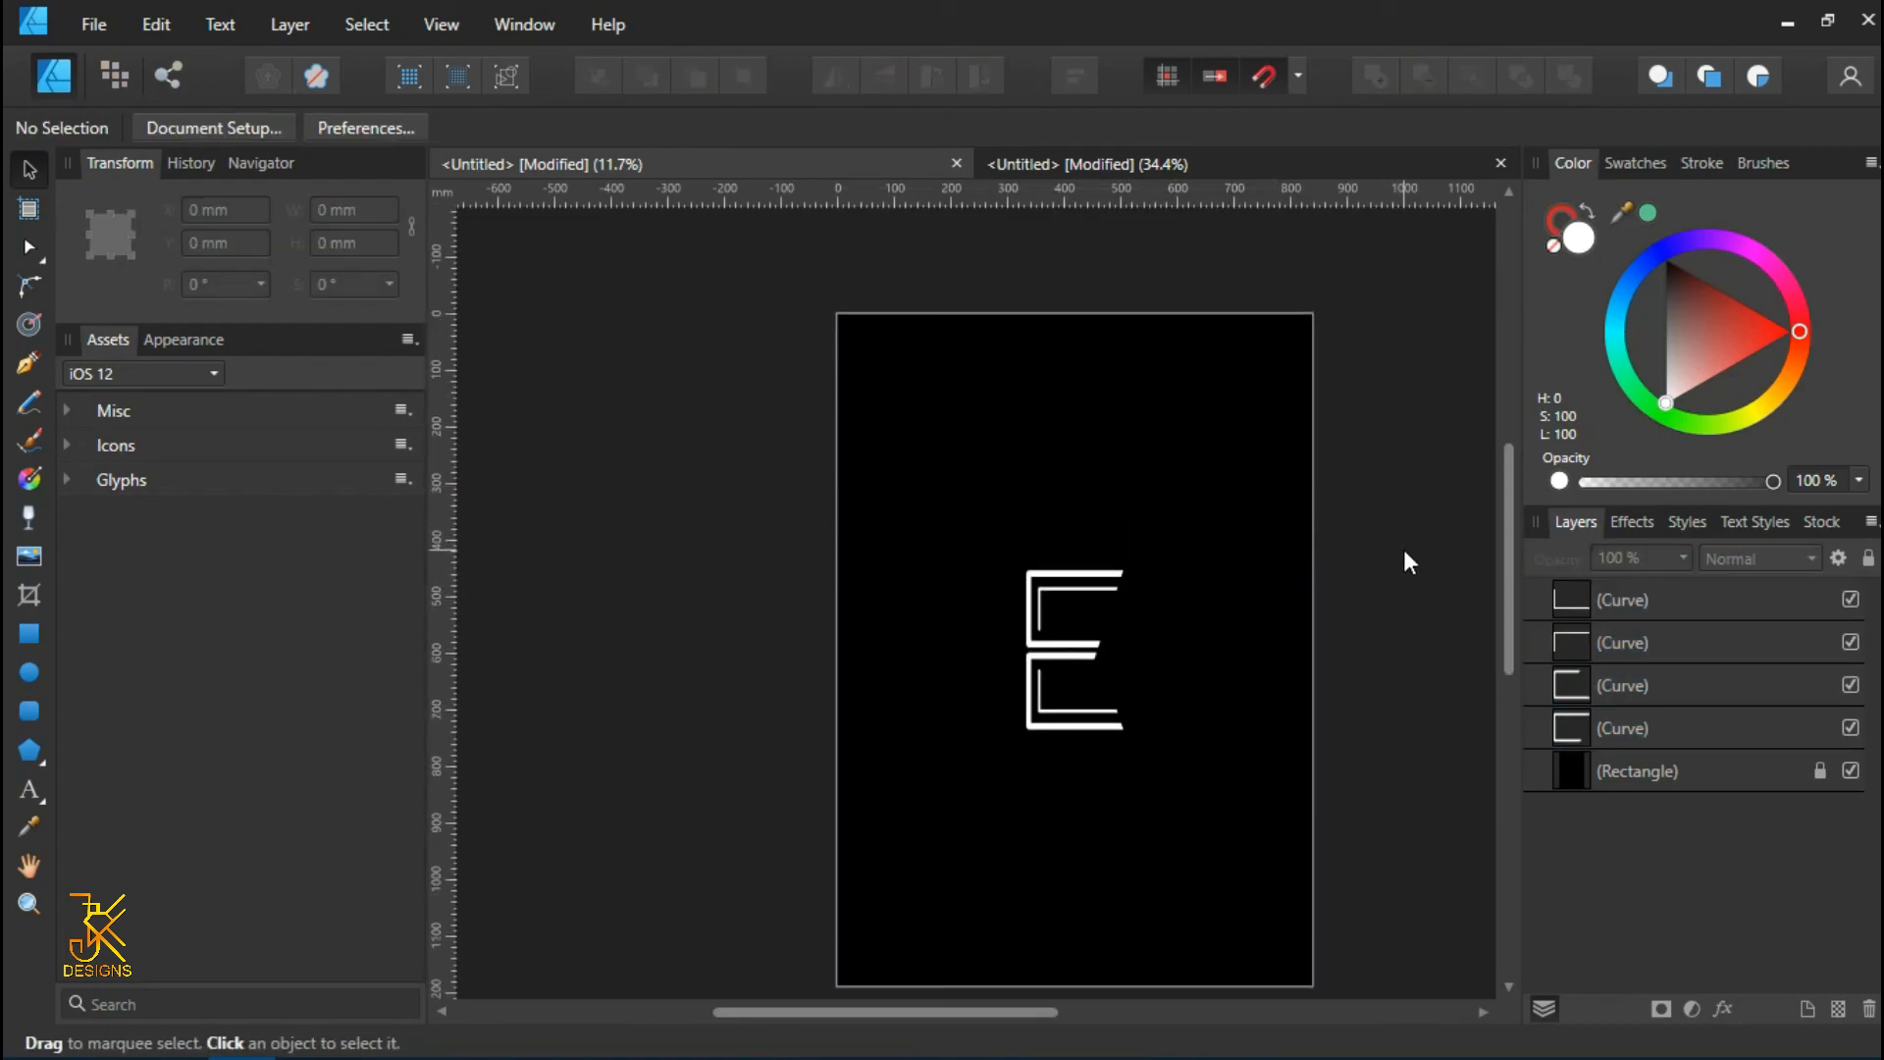